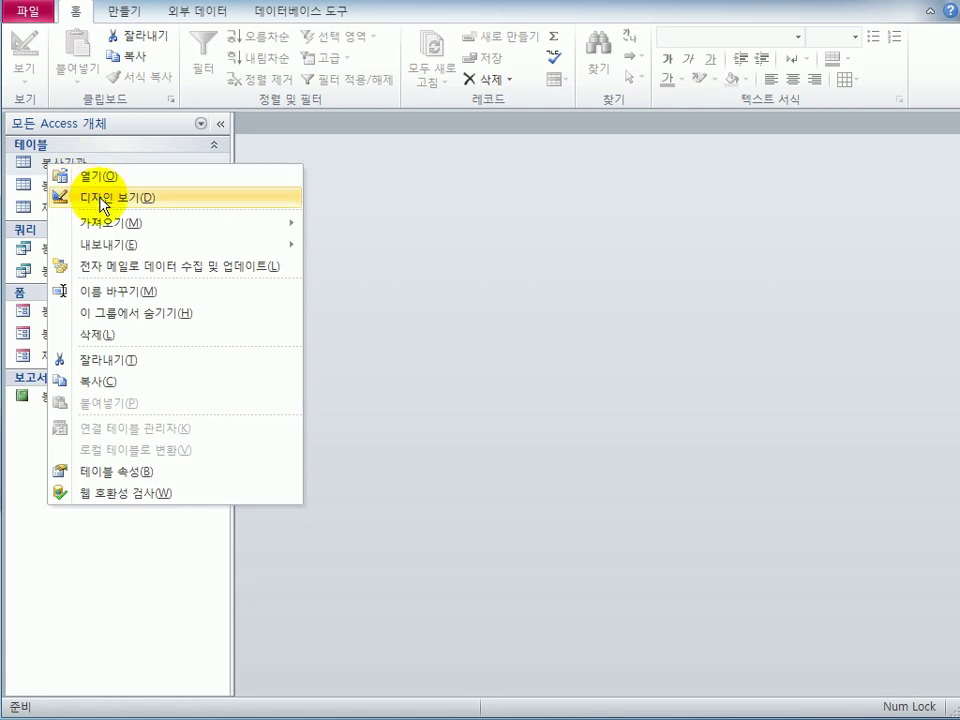
Step: In the 봉사기관 table's design, set the 기관코드 field's input mask to >L-00;0; and save and close the table
left_click(103, 196)
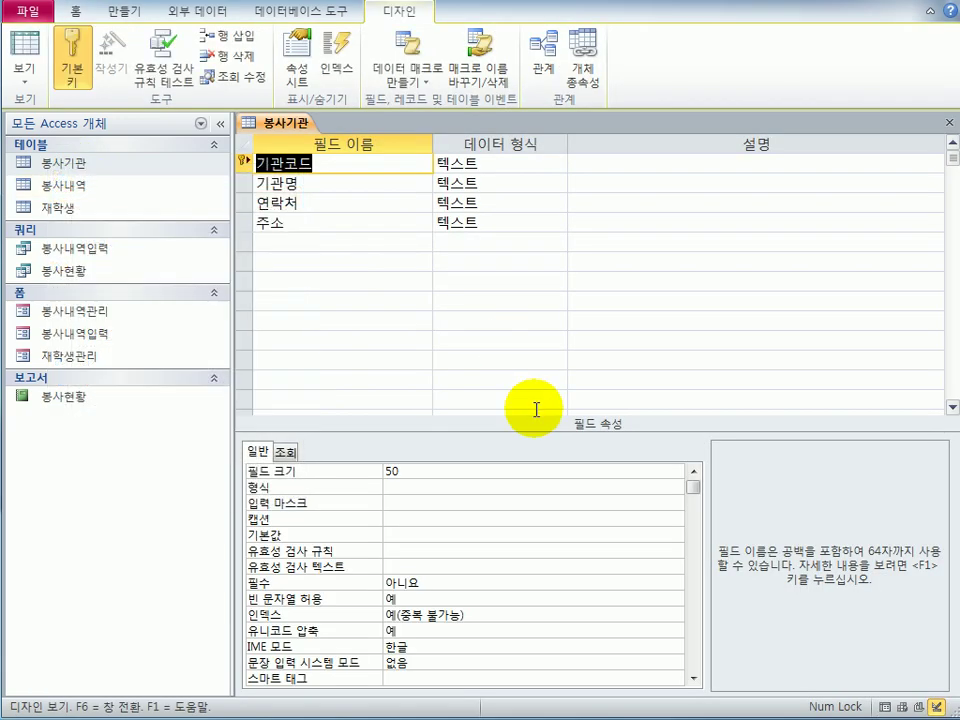
left_click(339, 164)
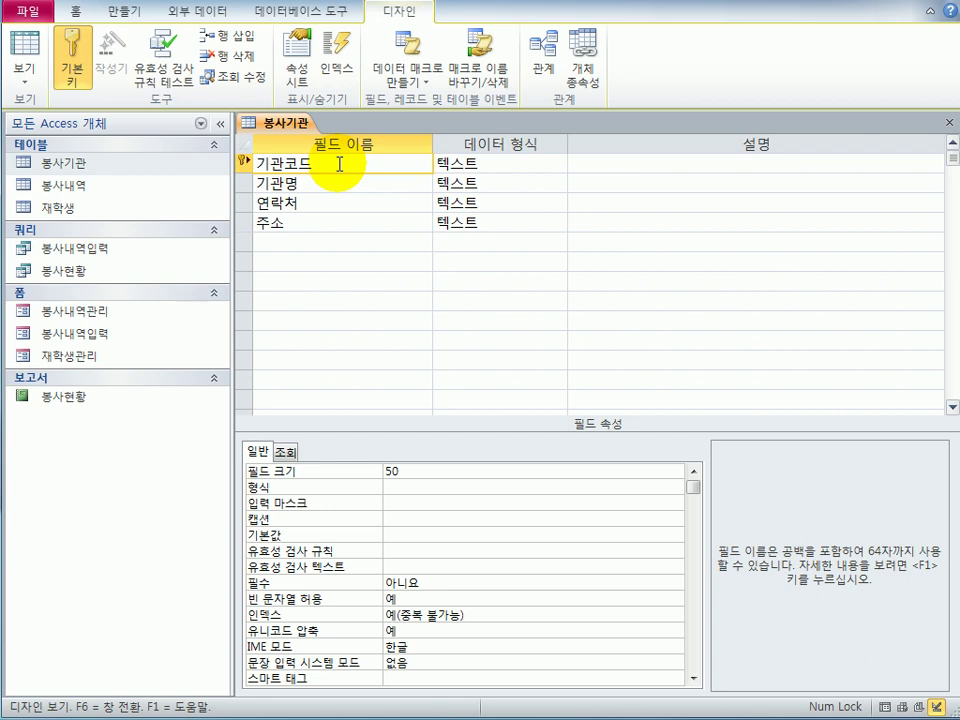
left_click(405, 501)
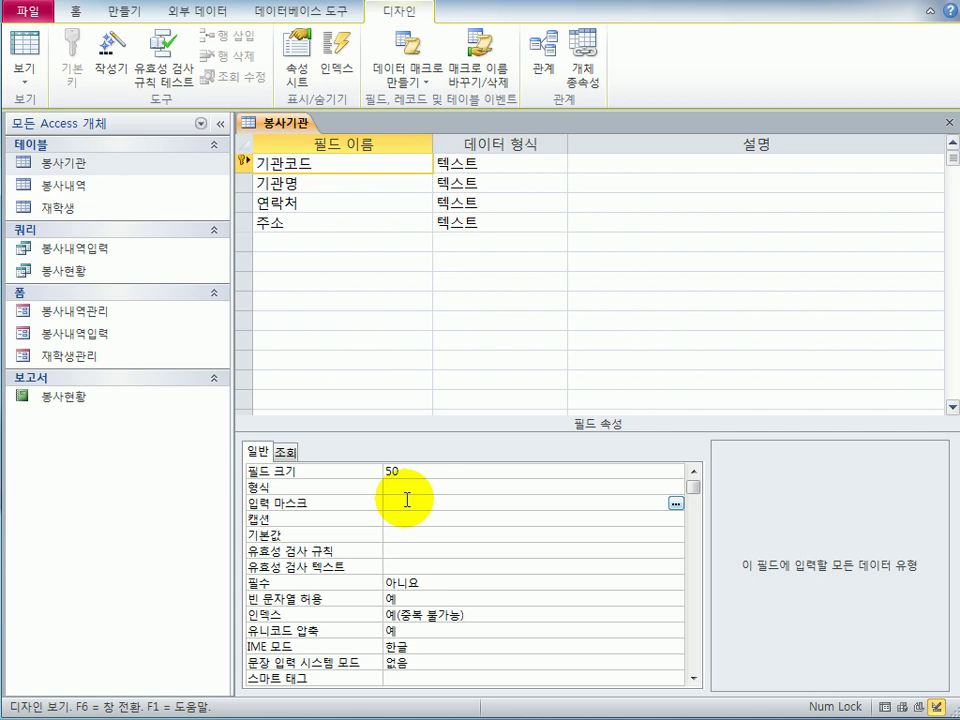
type(">ㄴ")
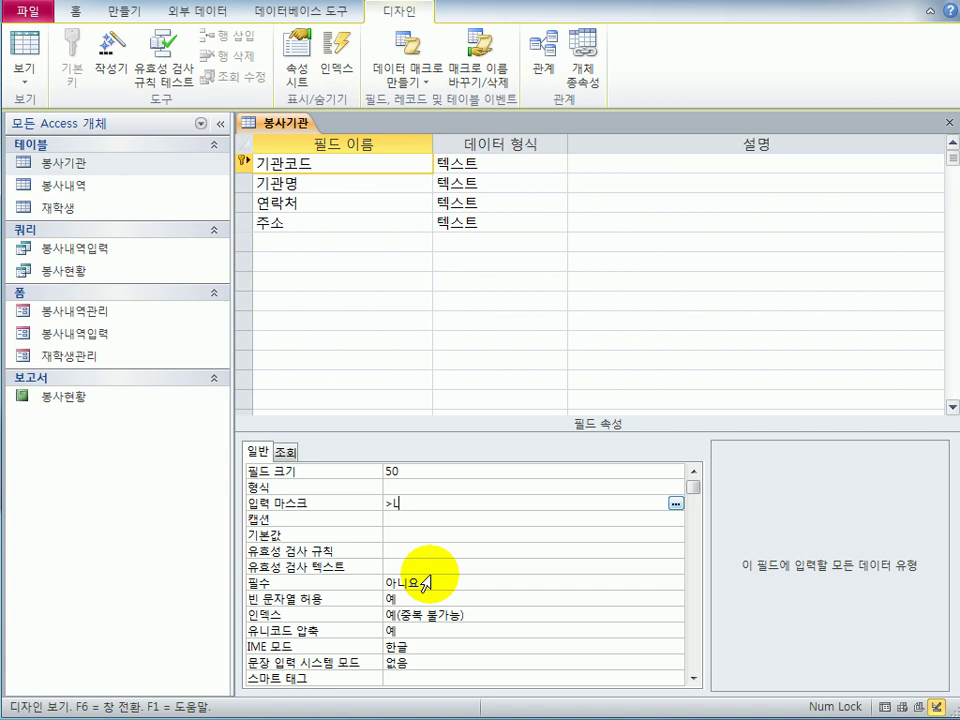
type("ㅓ")
type("00")
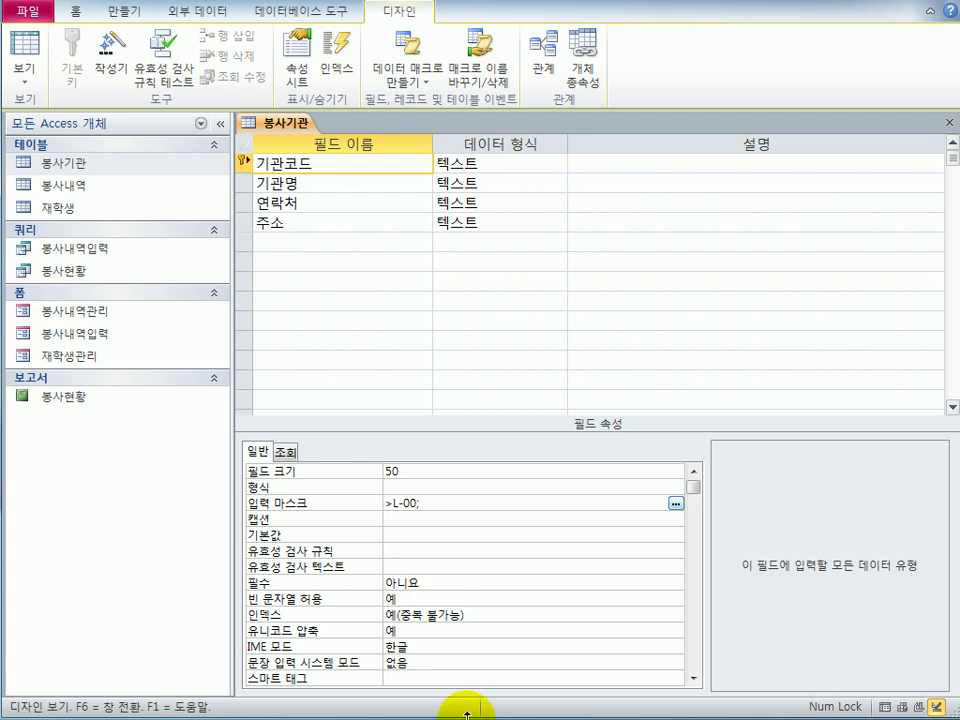
type(";")
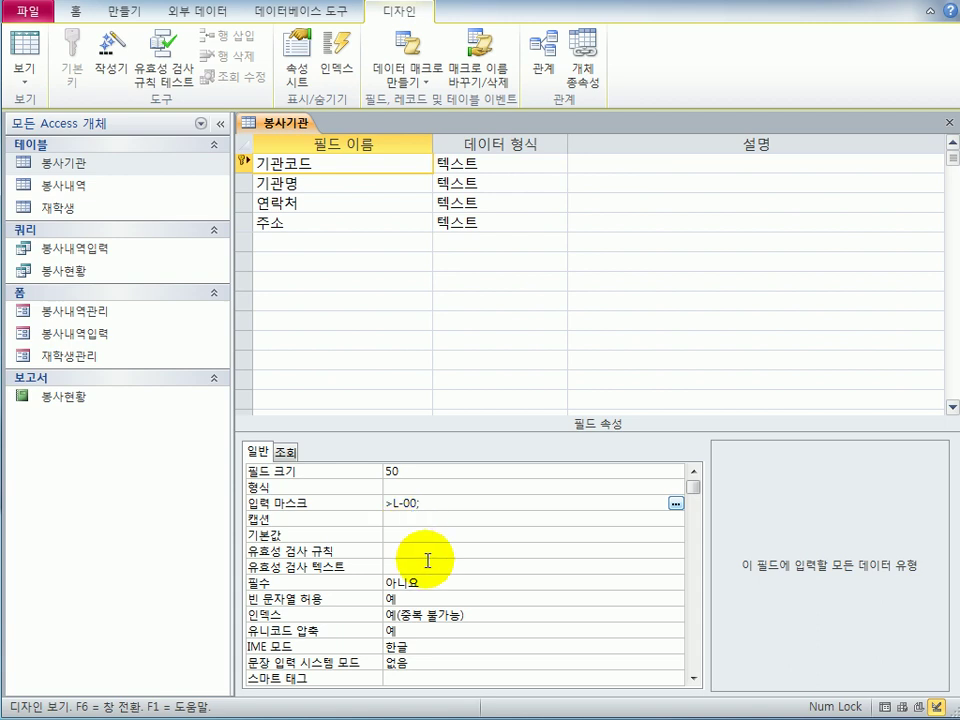
type("0;")
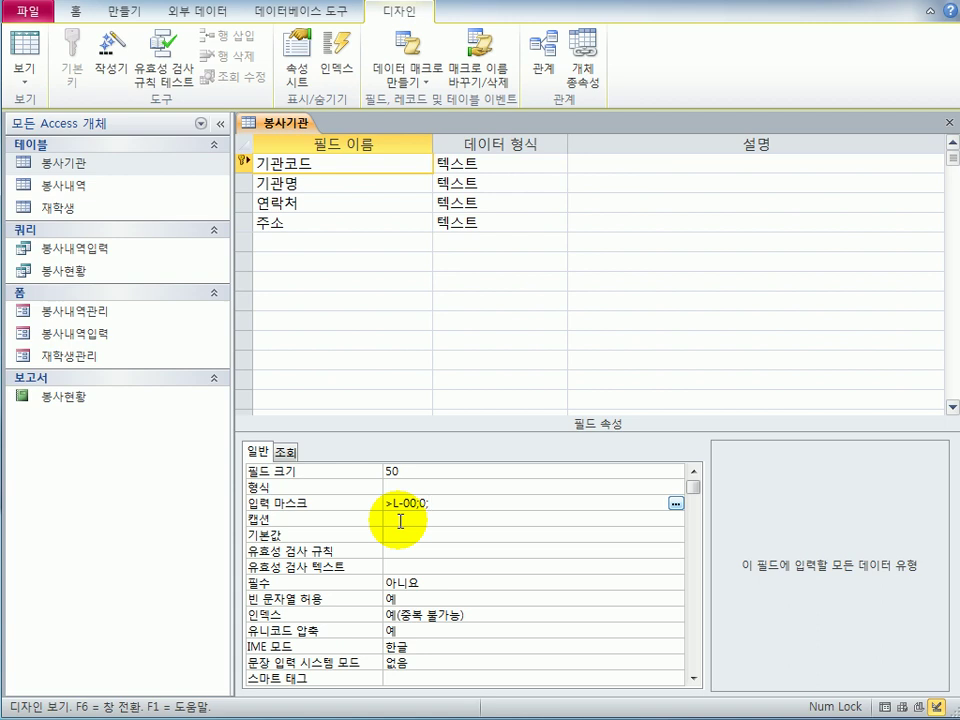
left_click(950, 122)
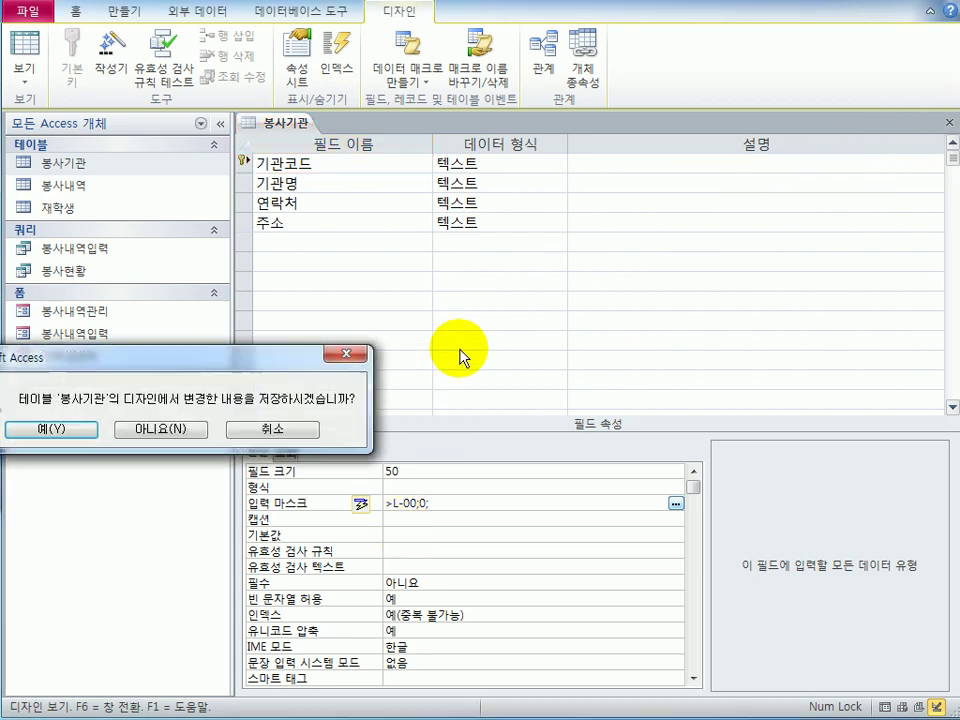
left_click(446, 399)
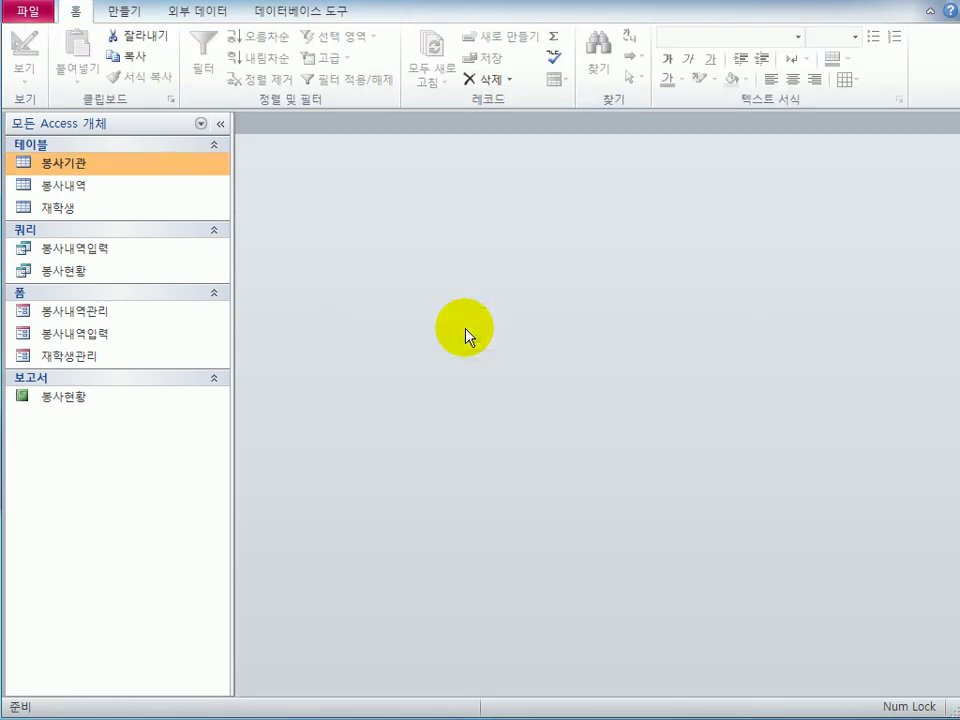
Step: Open the 봉사내역 table in Design View and set the 시수 field's validation rule to between 1 and 8
left_click(99, 193)
right_click(99, 193)
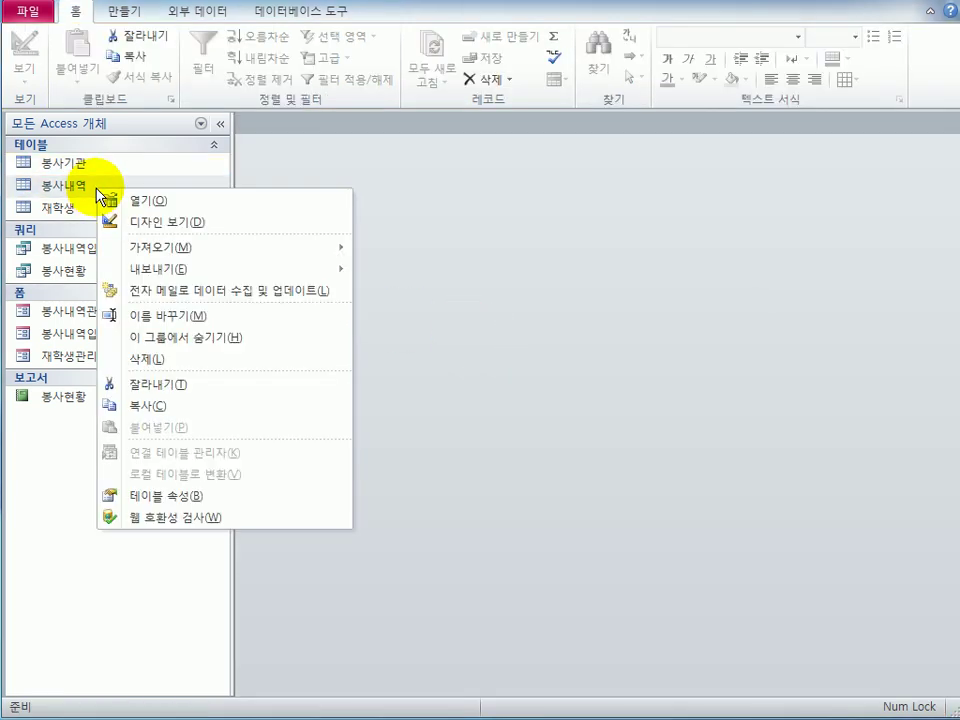
left_click(226, 223)
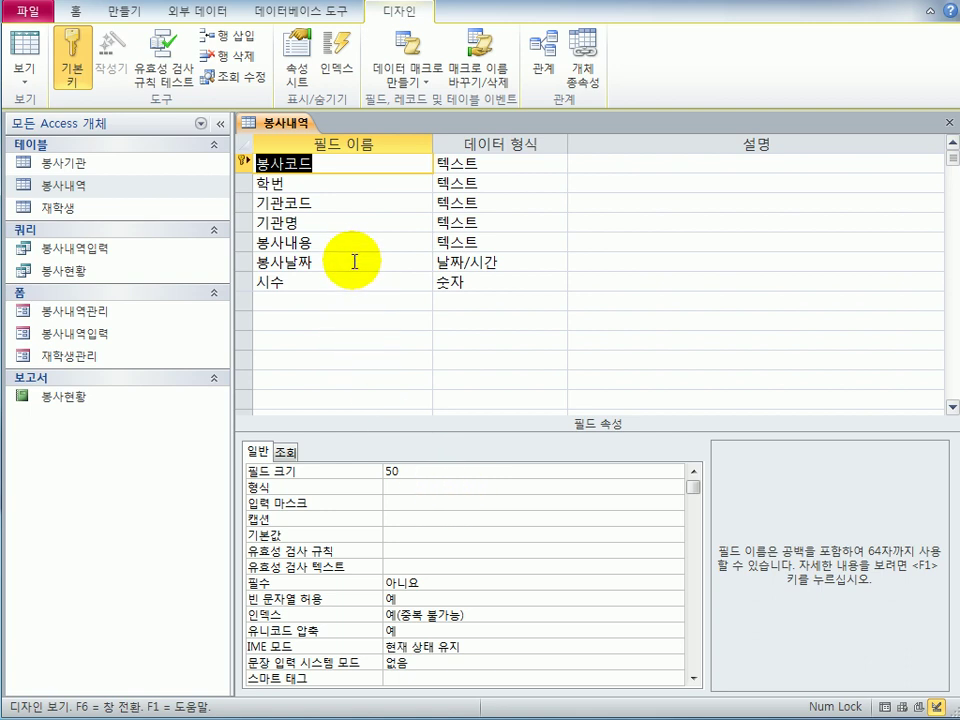
left_click(317, 286)
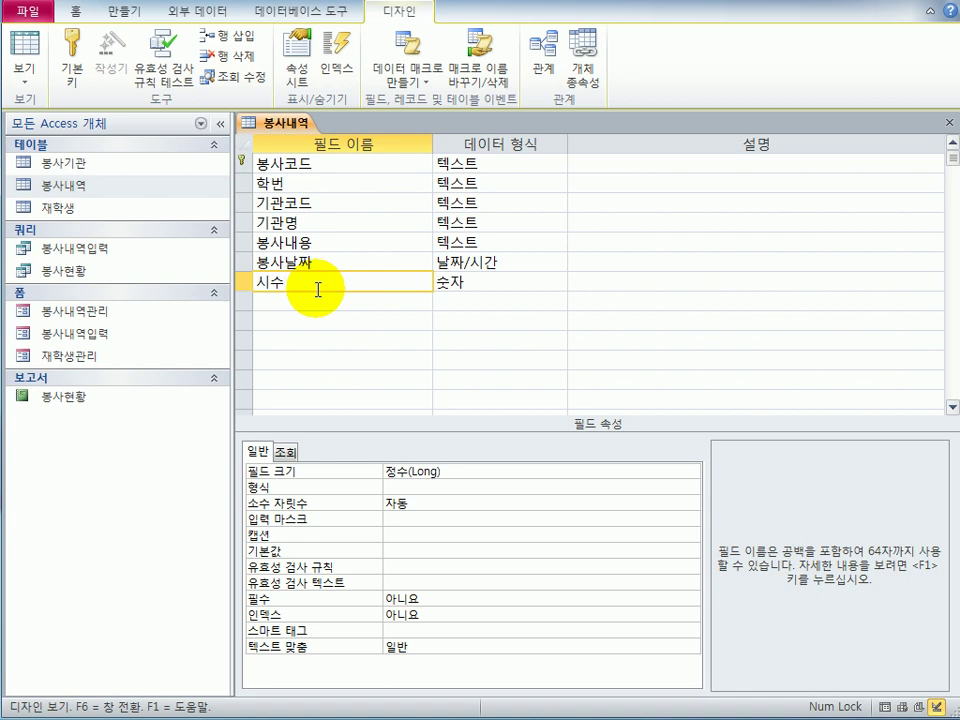
left_click(421, 574)
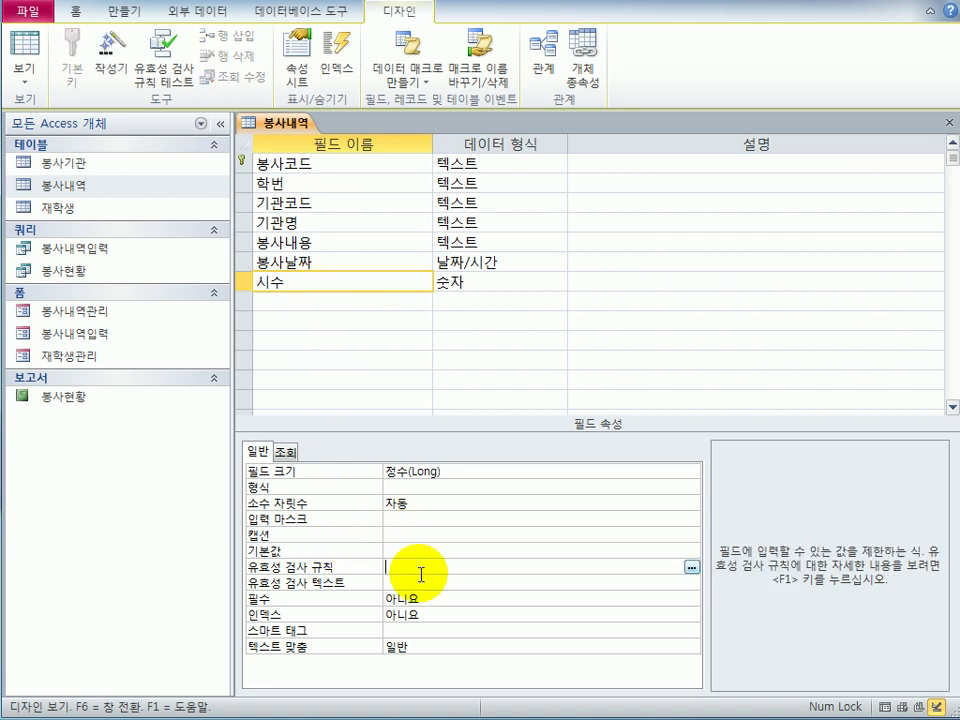
type("between ")
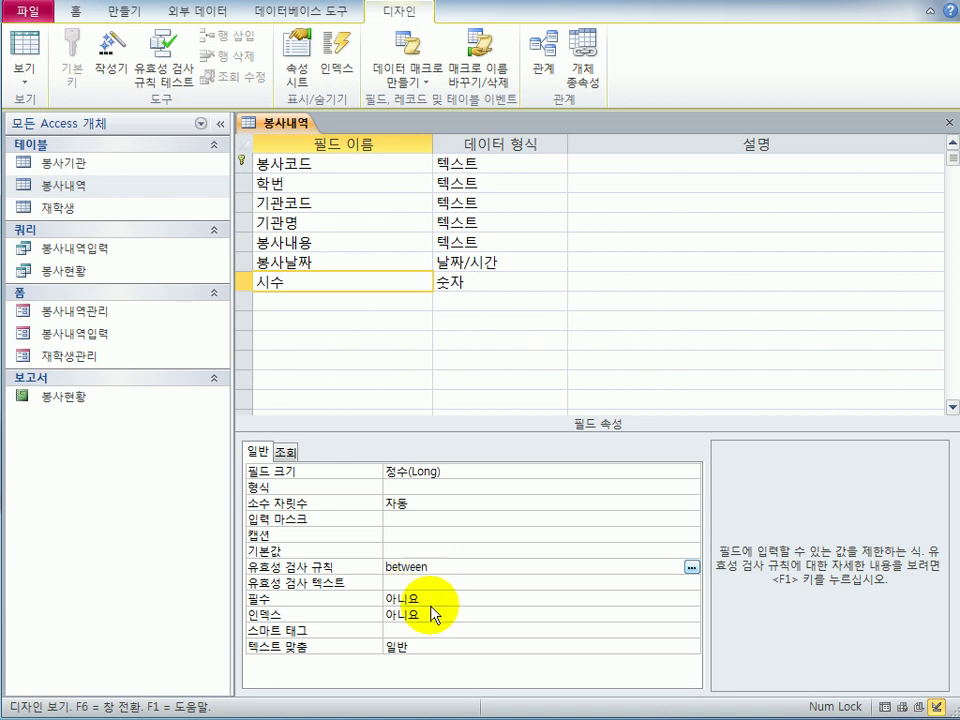
type("1 and 8")
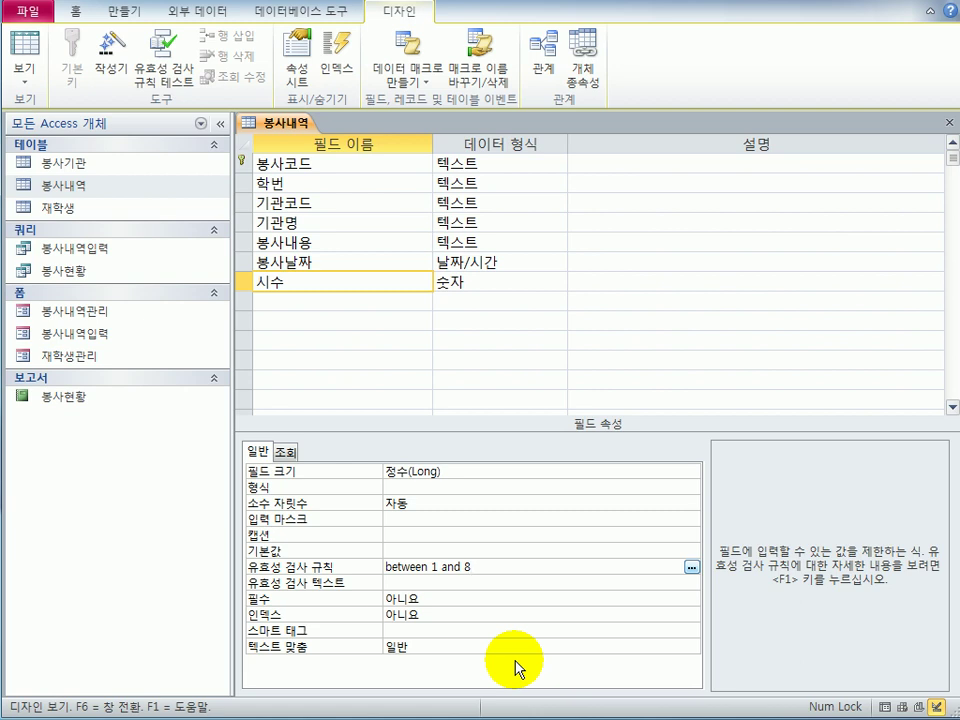
Step: Set the default value of the 봉사날짜 field to Date()
left_click(343, 266)
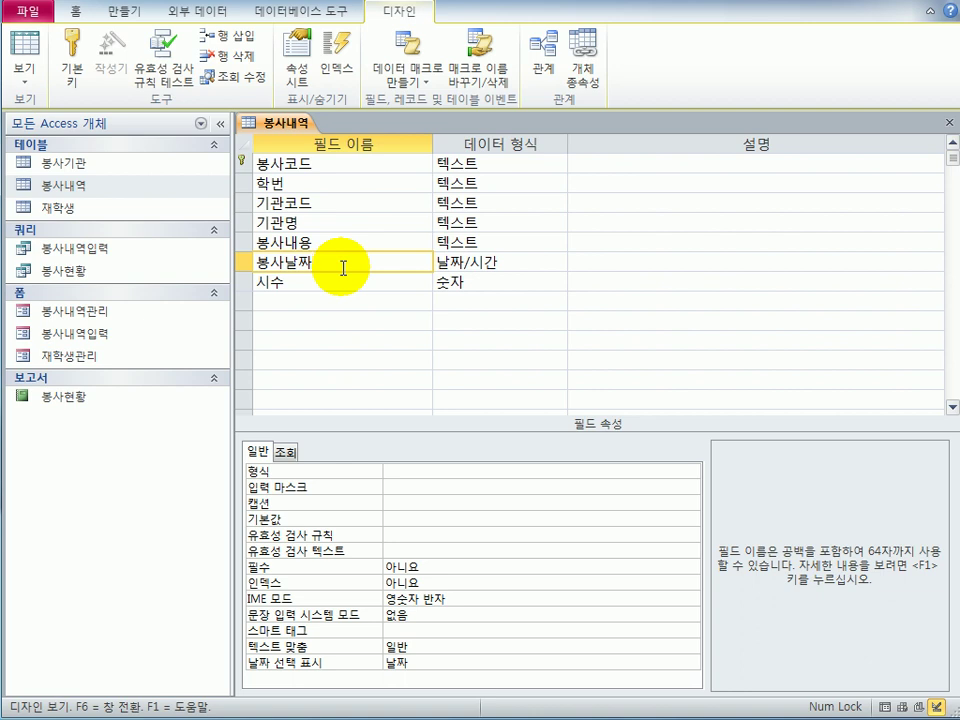
left_click(404, 521)
type("date()")
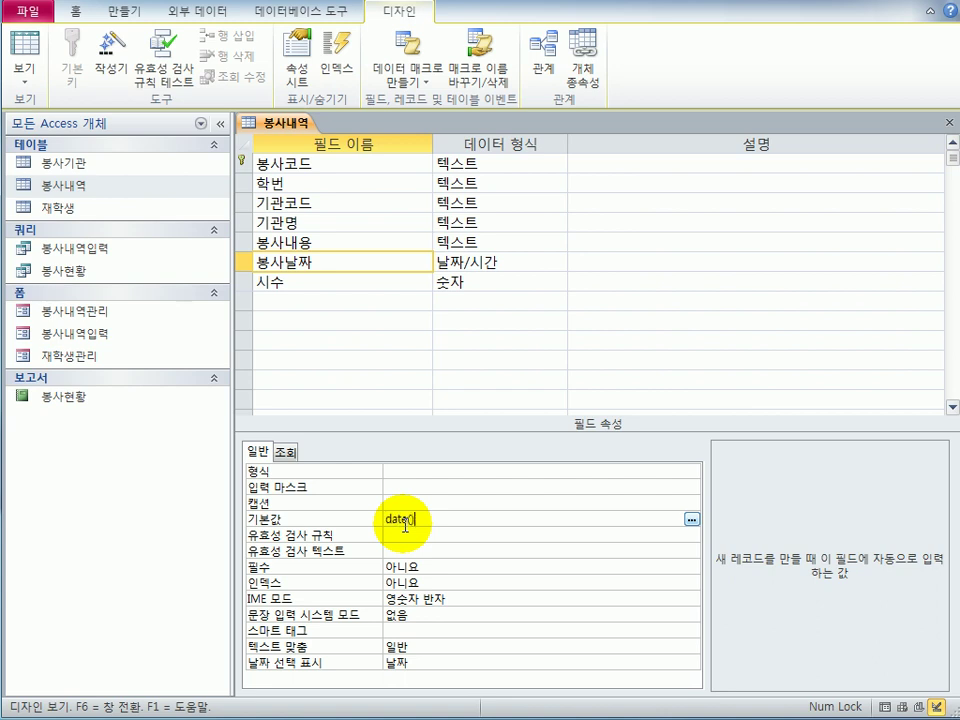
key("Return")
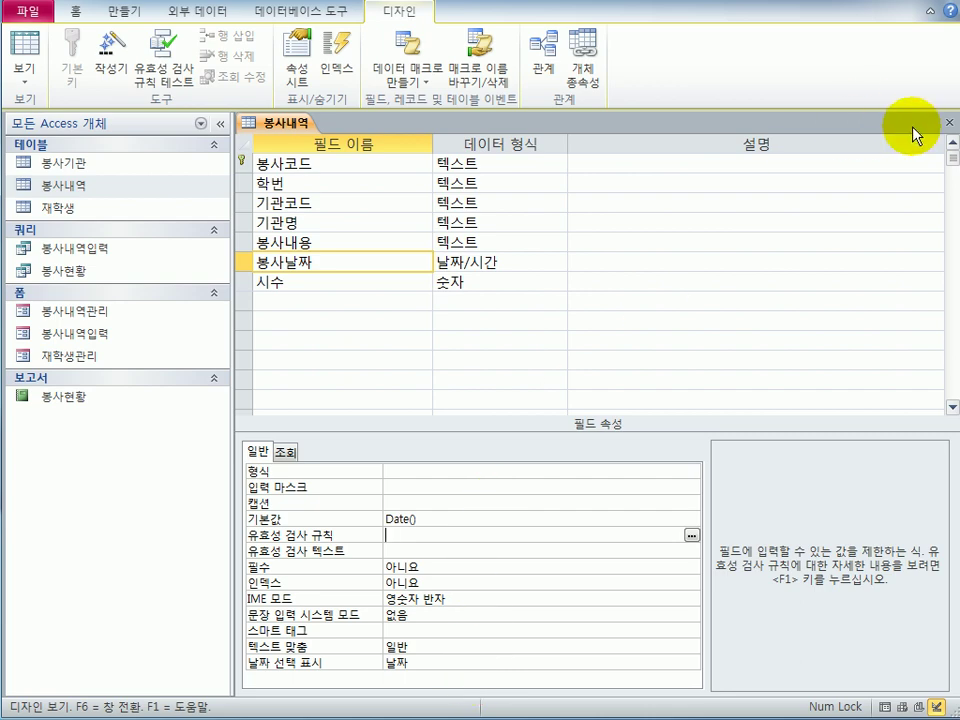
Step: Close the 봉사내역 table, saving its design changes and agreeing to test the existing data against the new rules
left_click(951, 125)
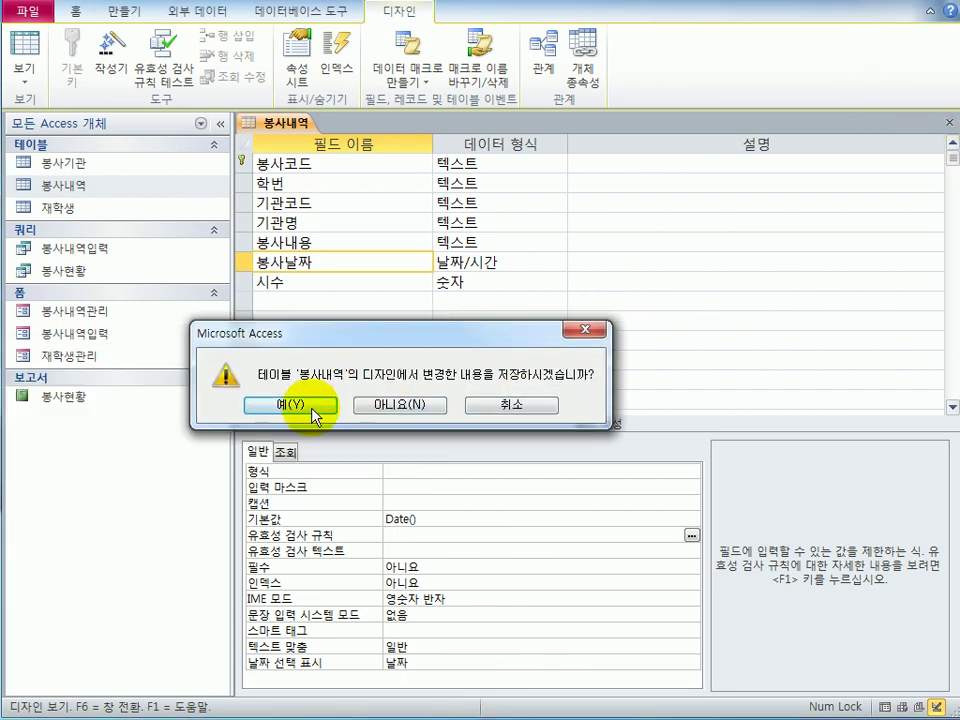
left_click(312, 408)
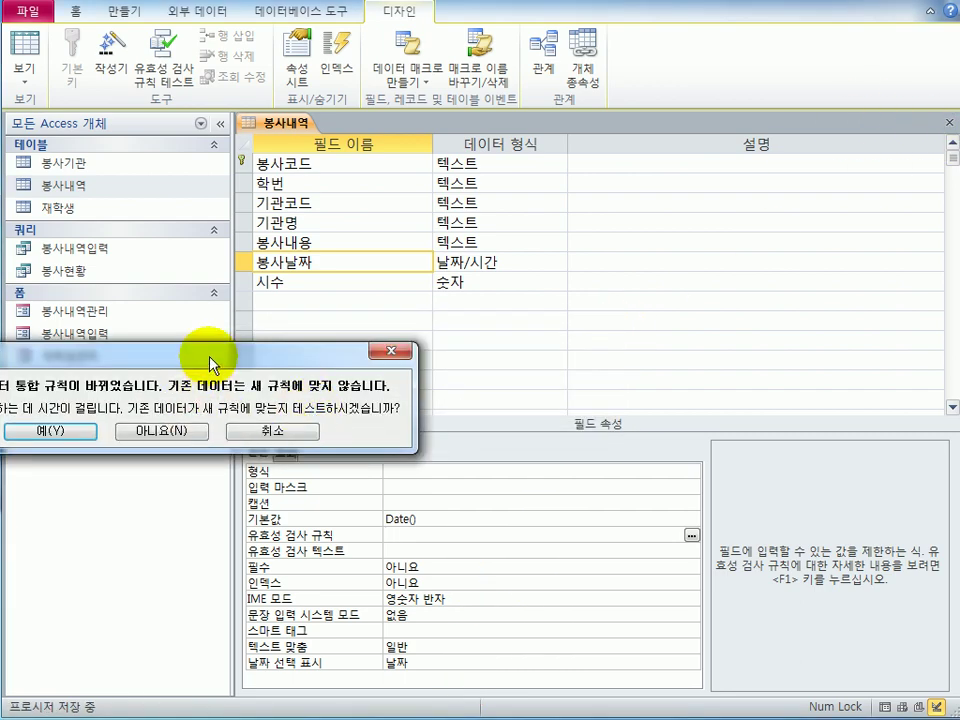
left_click_drag(193, 354, 505, 343)
left_click(347, 407)
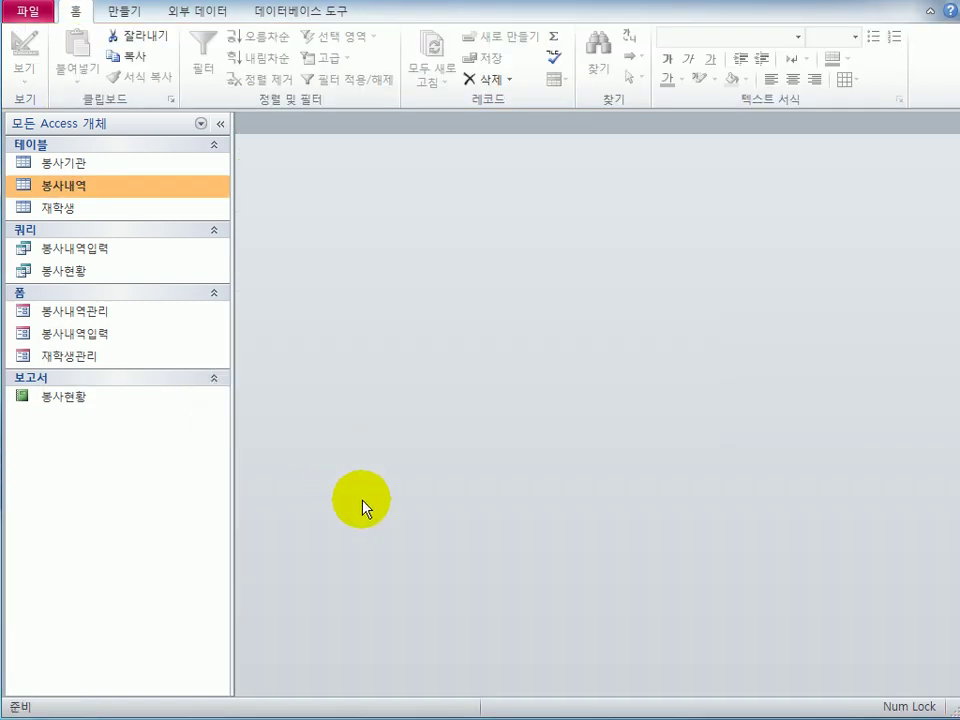
Step: Open the 재학생 table in Design View
left_click(135, 210)
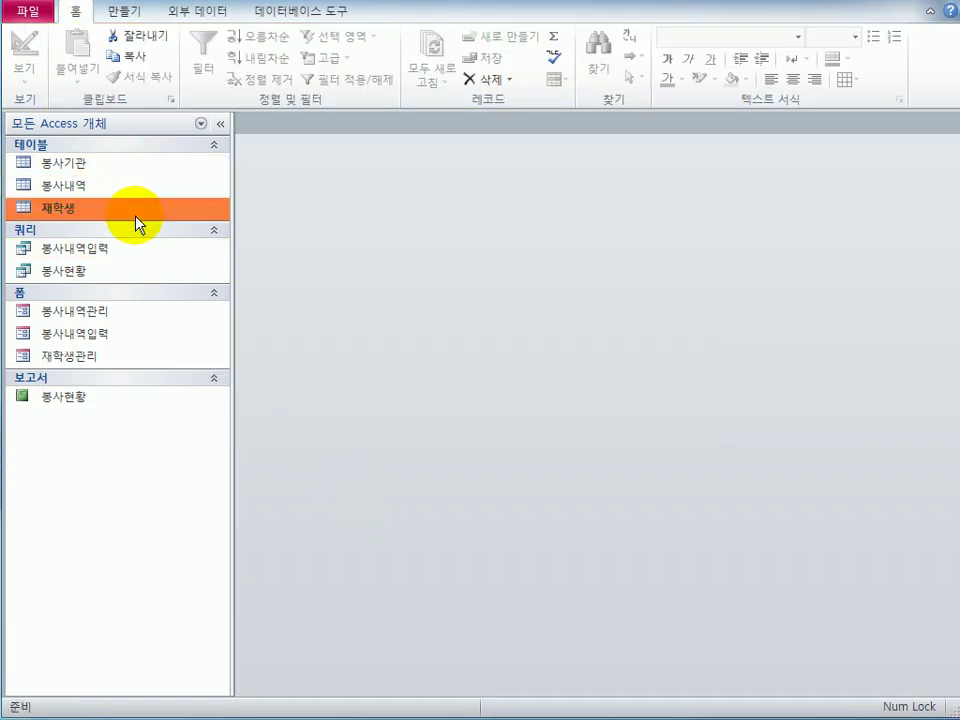
right_click(137, 214)
left_click(236, 251)
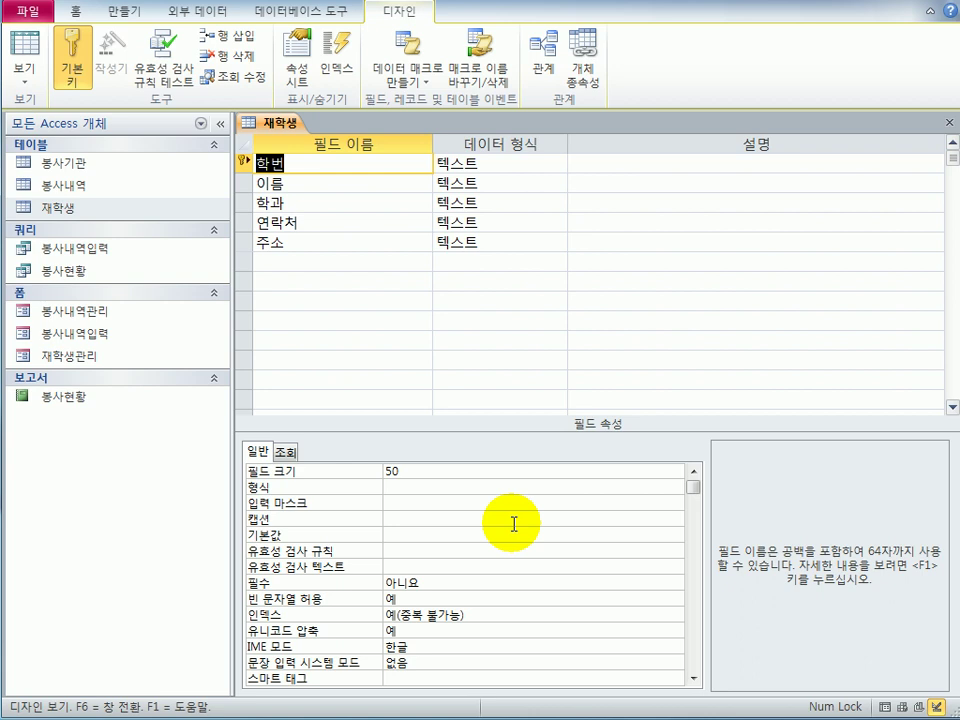
Step: Try to set the 학번 primary key field's index to 예(중복 가능)
left_click(317, 165)
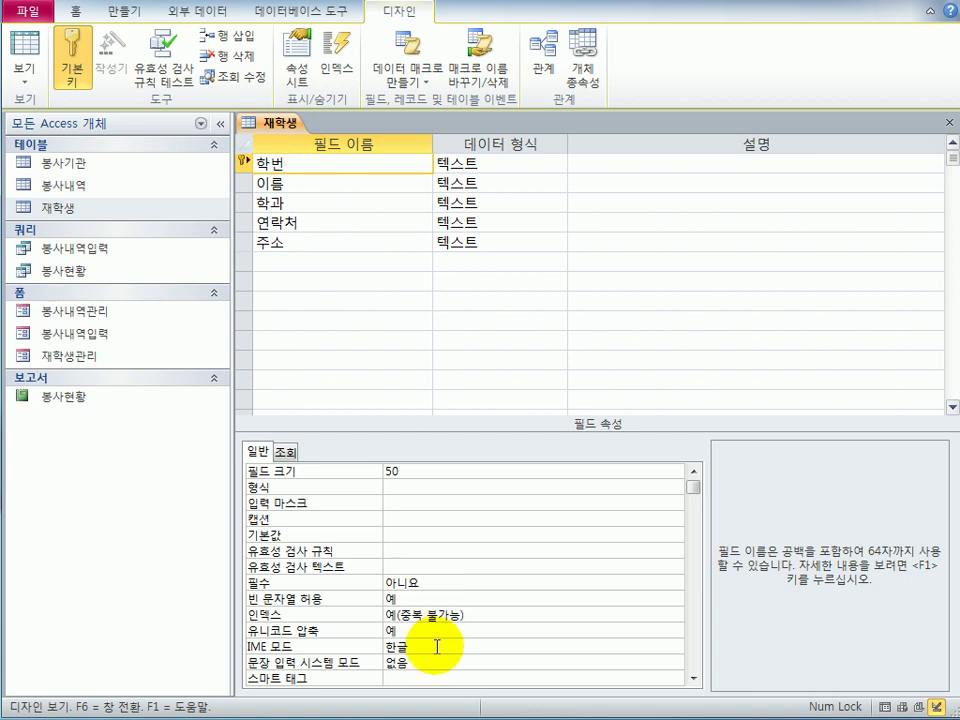
left_click(440, 615)
left_click(672, 618)
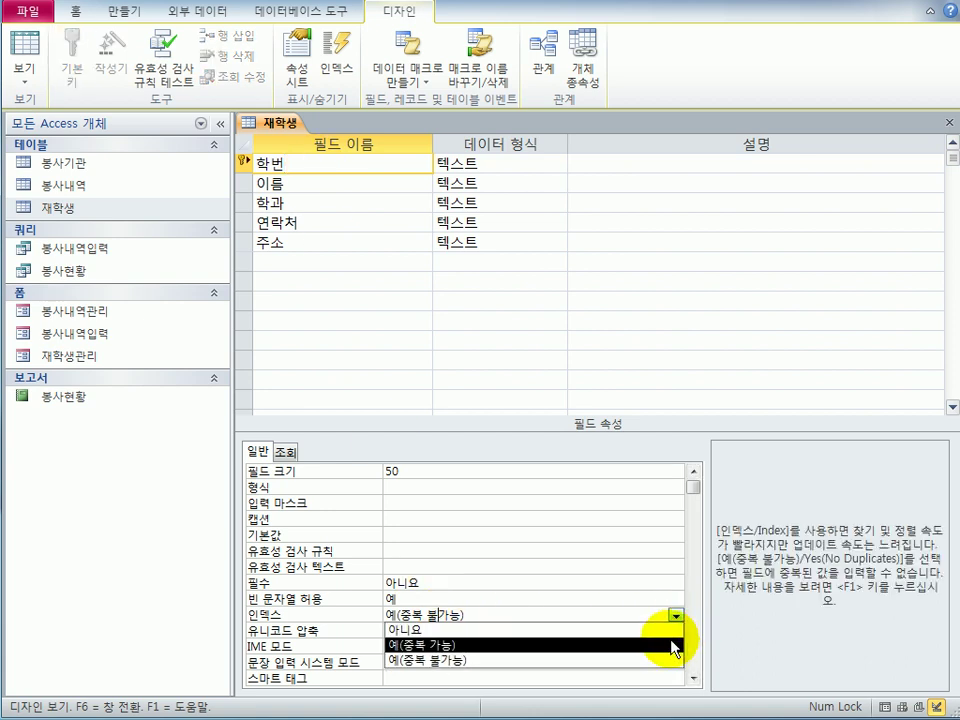
left_click(673, 647)
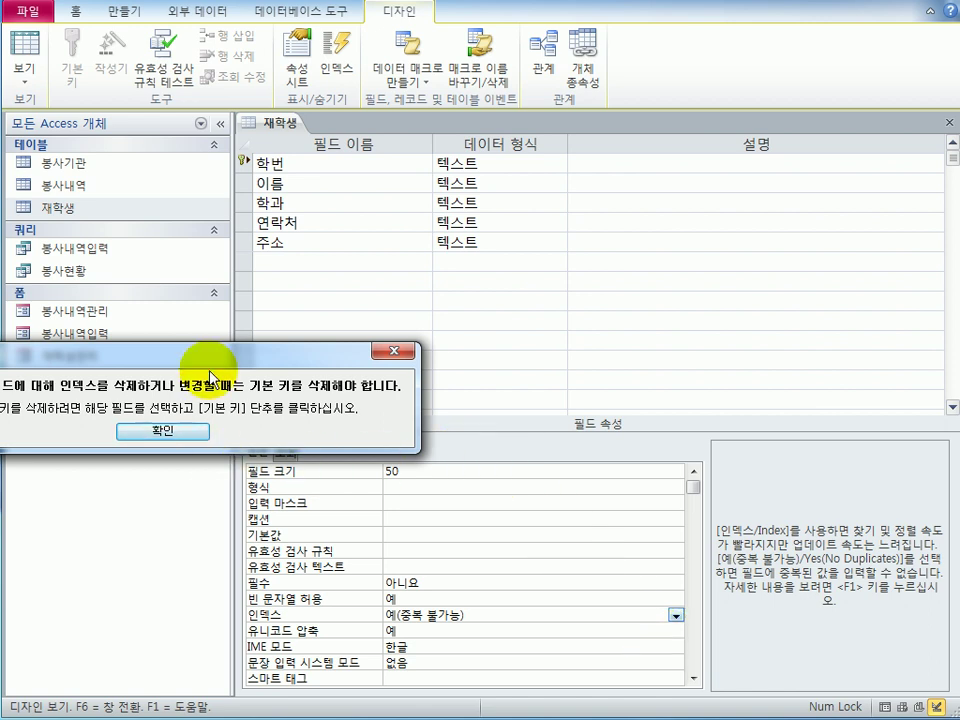
left_click_drag(216, 362, 556, 354)
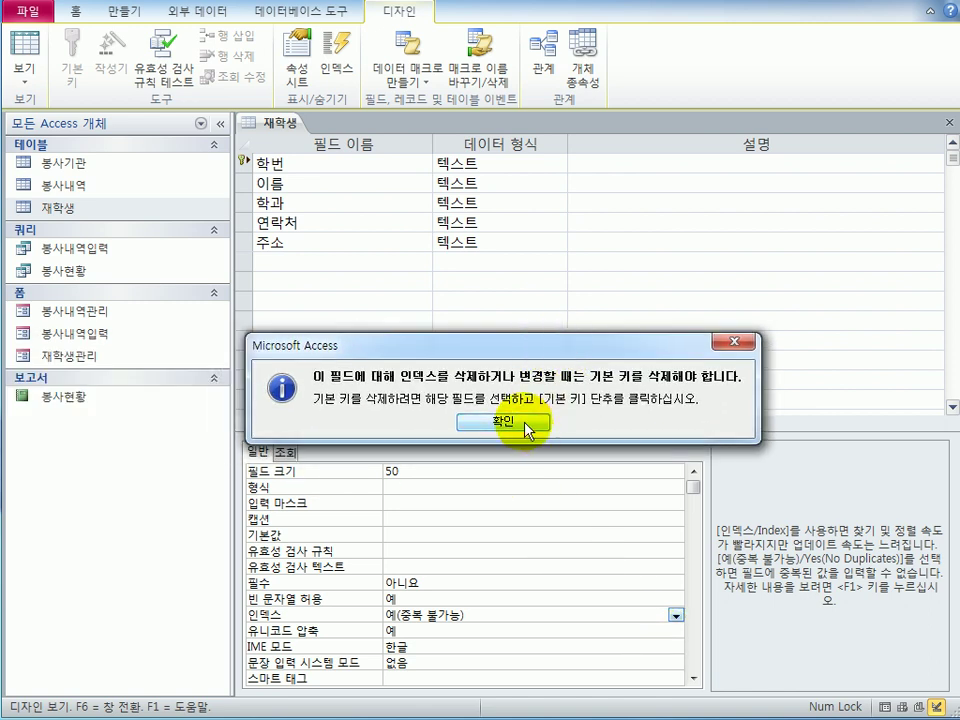
left_click(746, 347)
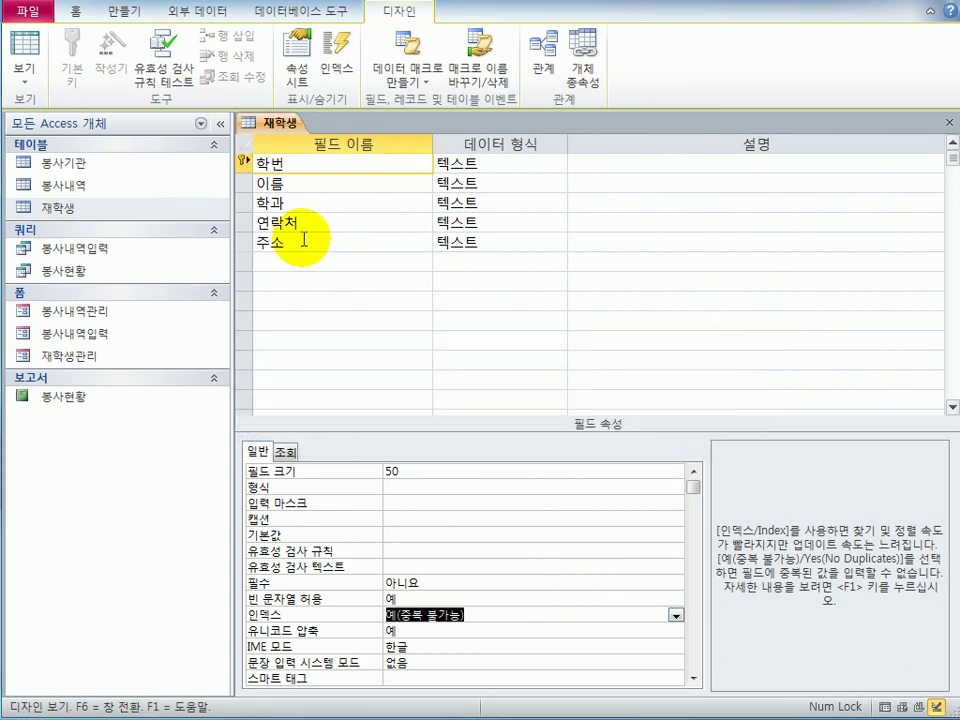
left_click(285, 162)
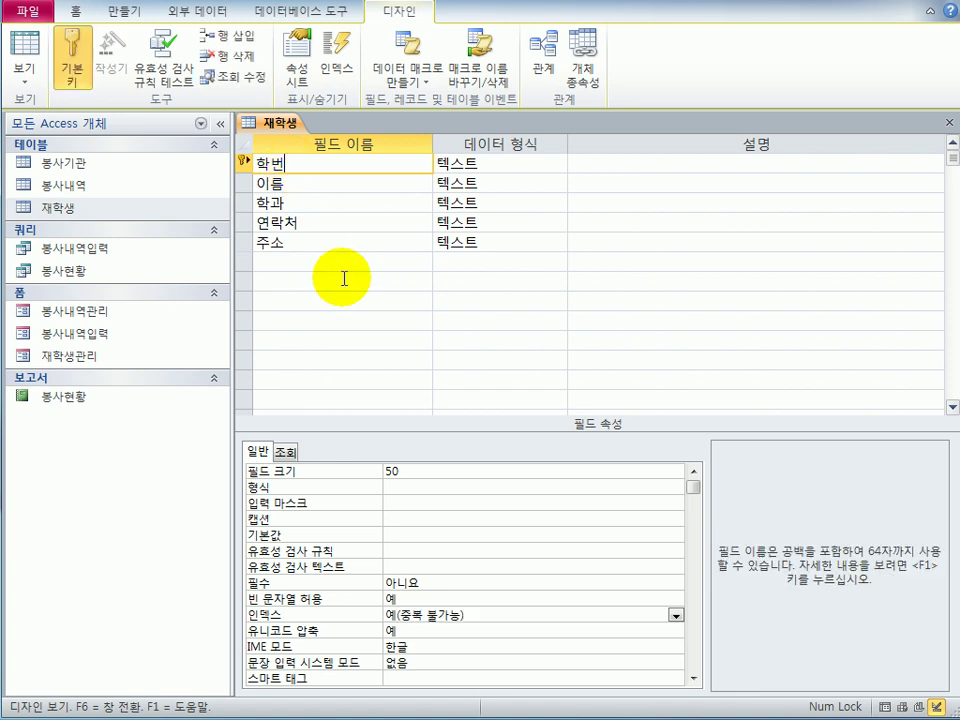
Step: Set the index property of the 학과 field to 예(중복 가능)
left_click(316, 204)
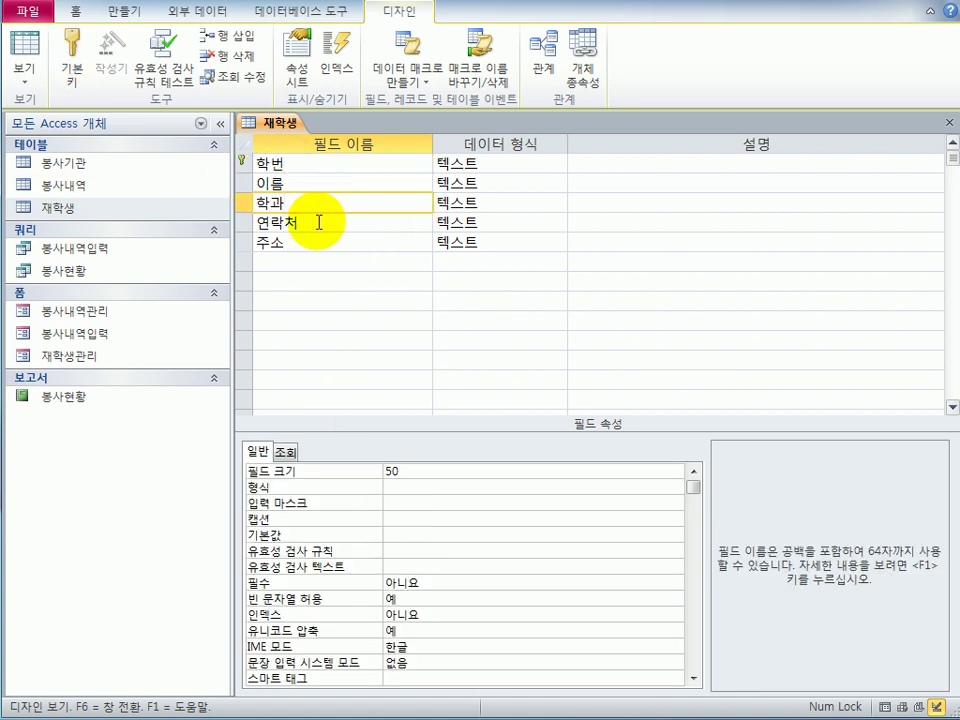
left_click(465, 616)
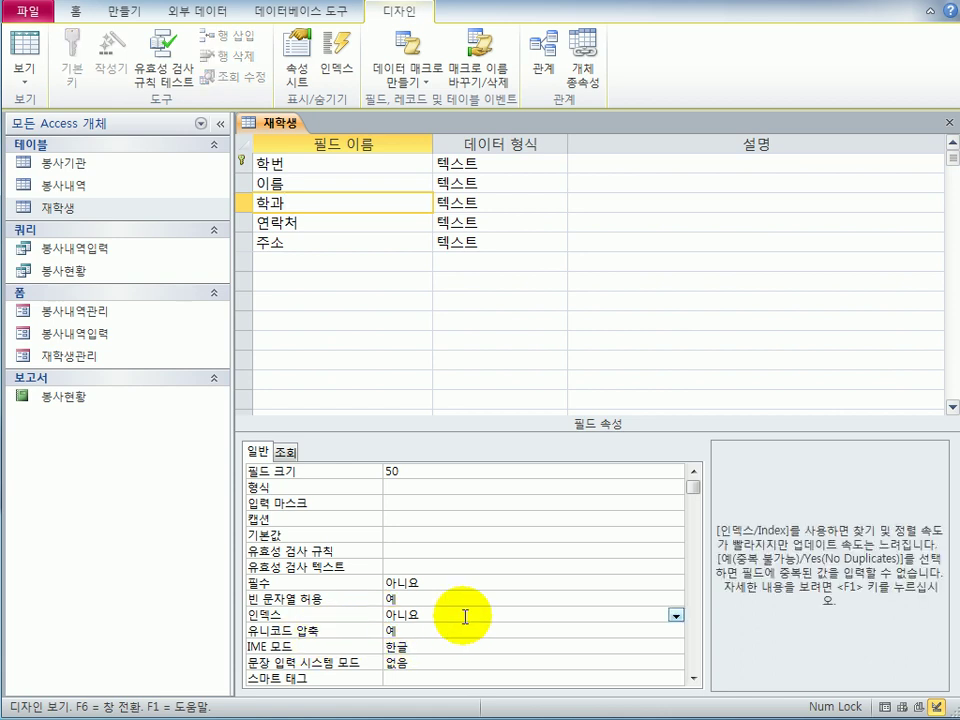
left_click(677, 616)
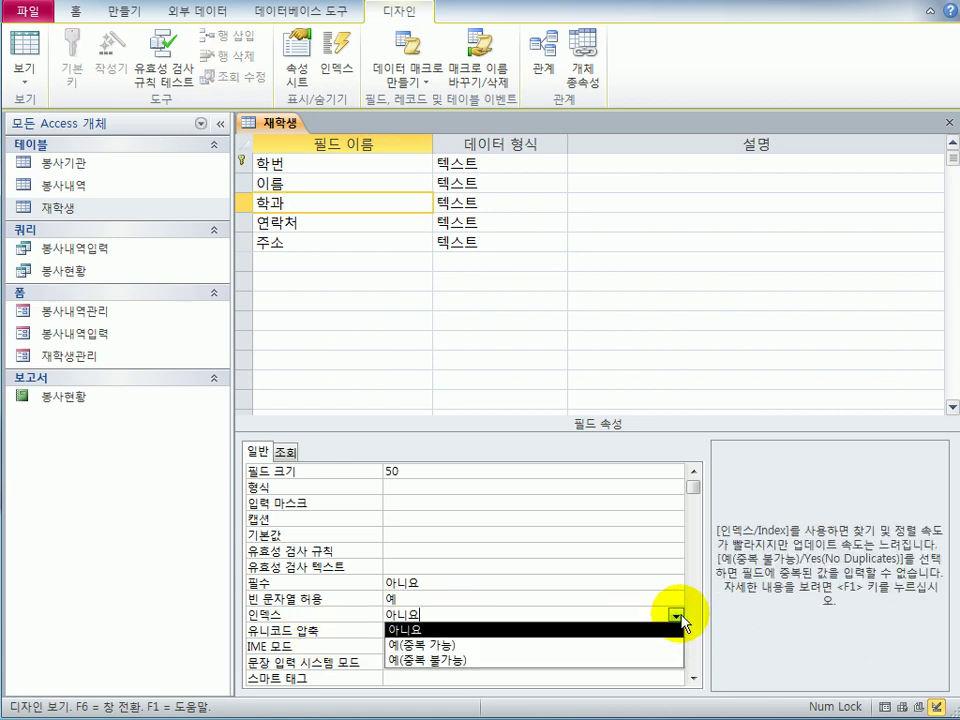
left_click(641, 646)
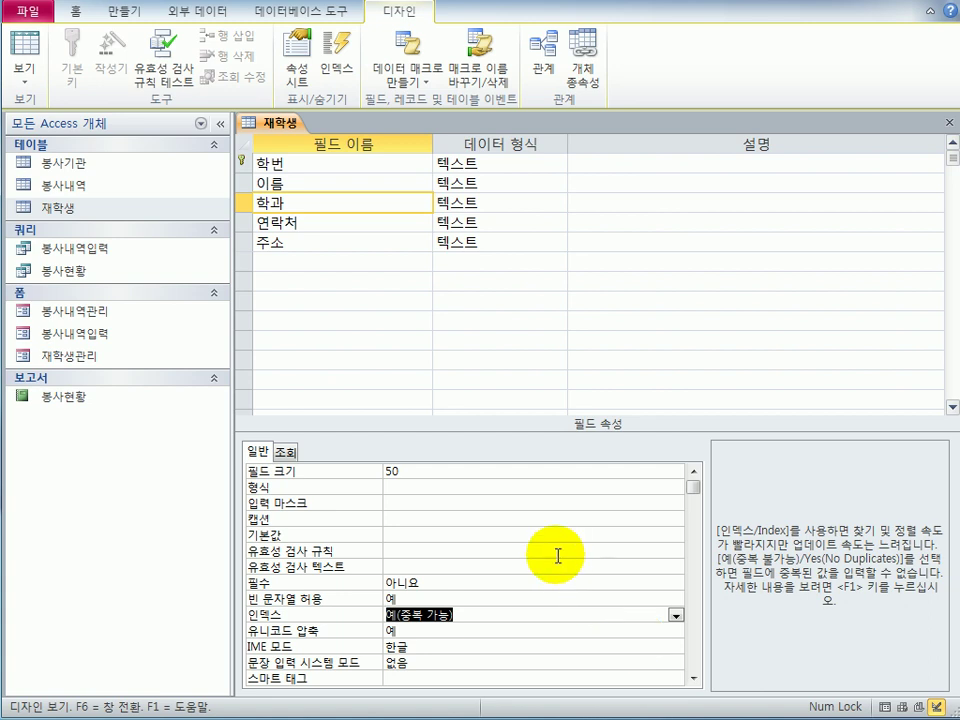
Step: Set the 연락처 field's 빈 문자열 허용 property to 예
left_click(337, 231)
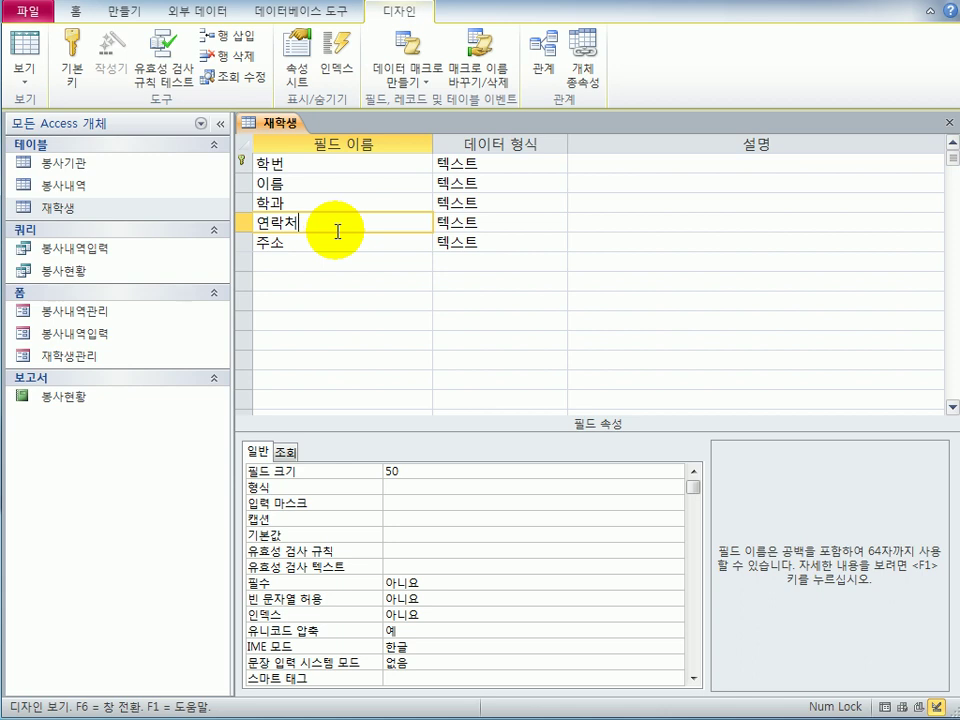
left_click(443, 601)
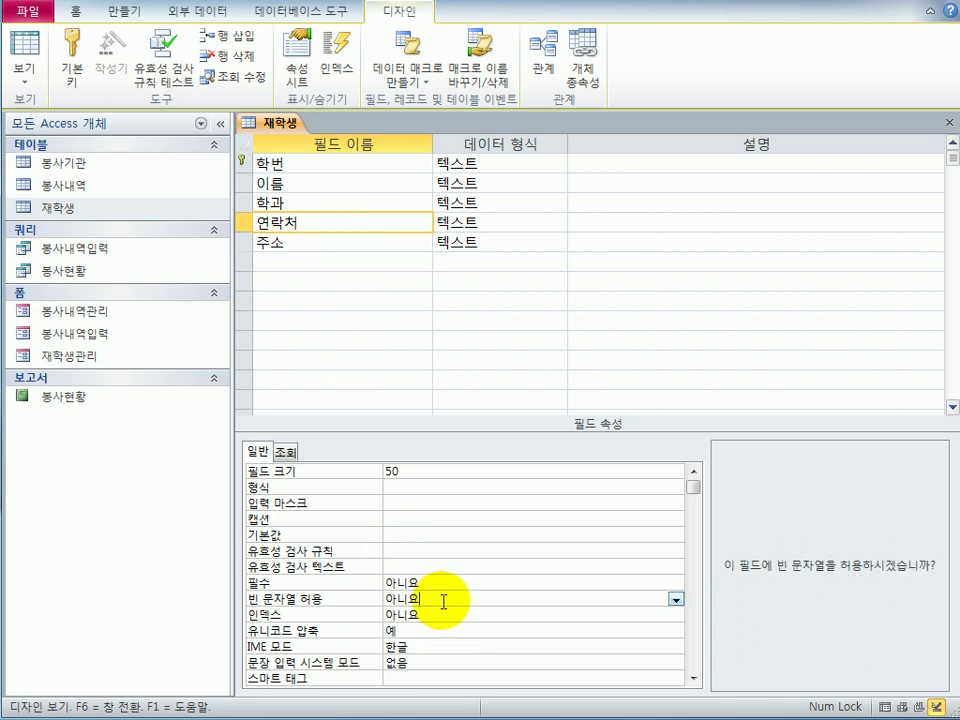
double_click(440, 601)
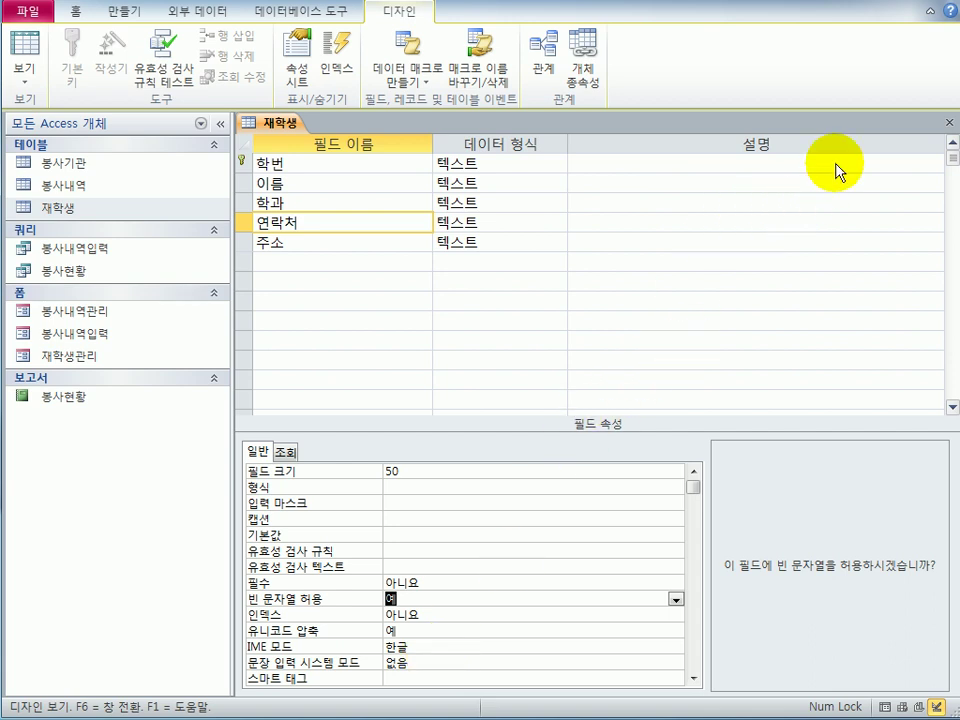
Step: Close the 재학생 table, saving its design changes
left_click(947, 122)
left_click_drag(64, 372, 315, 332)
left_click(343, 385)
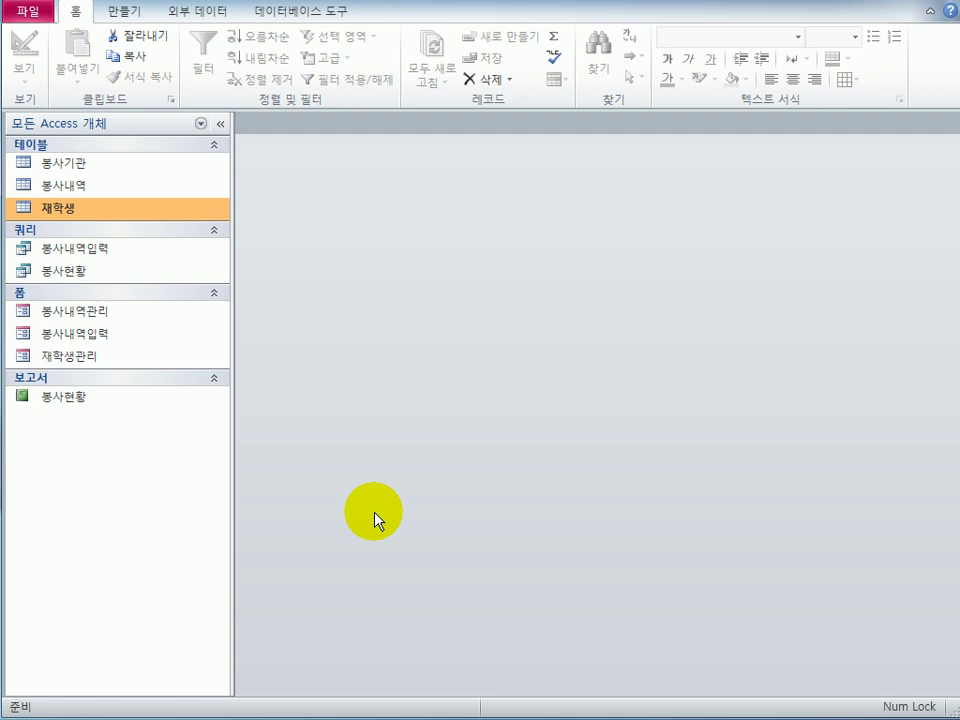
Step: Start an Excel import and choose 추가기관.xlsx from C:\컴활1급\데이터베이스\기출문제 as the source file
left_click(203, 13)
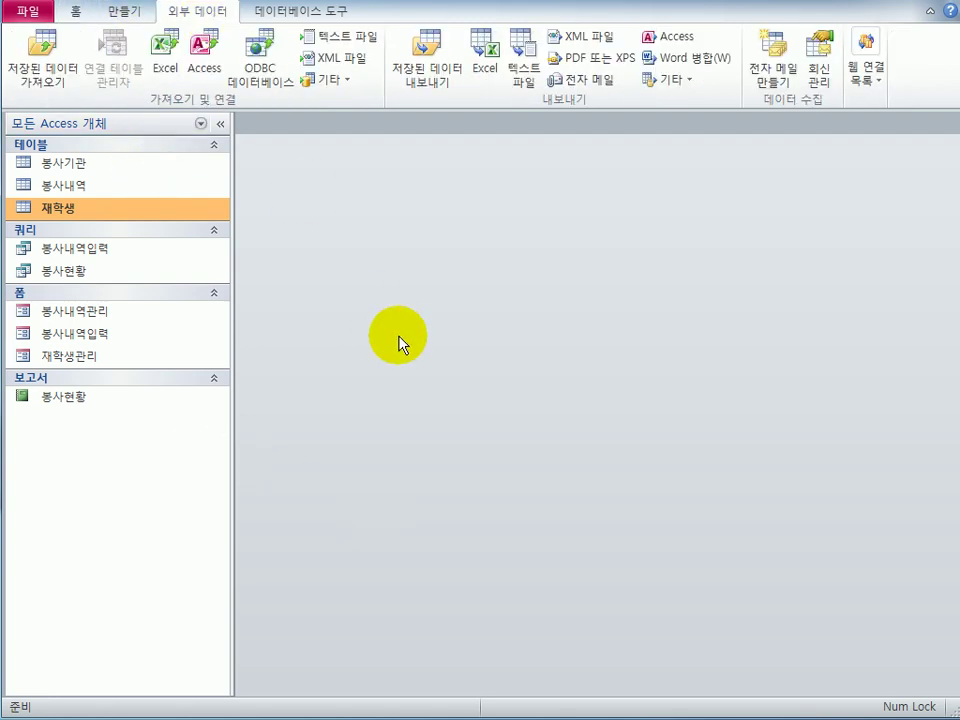
left_click(166, 70)
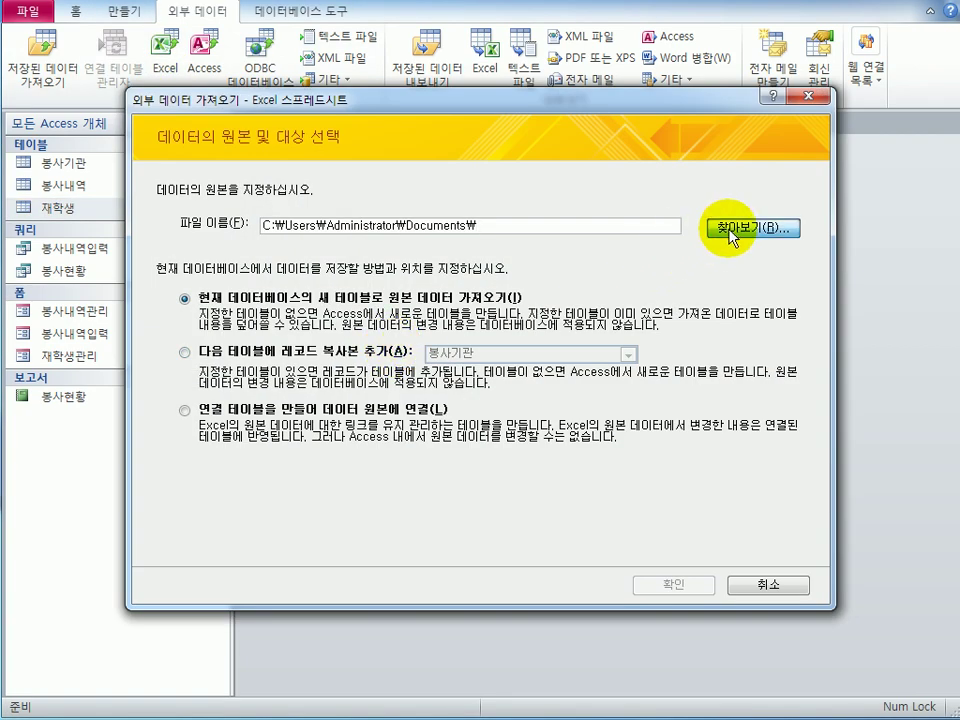
left_click(731, 233)
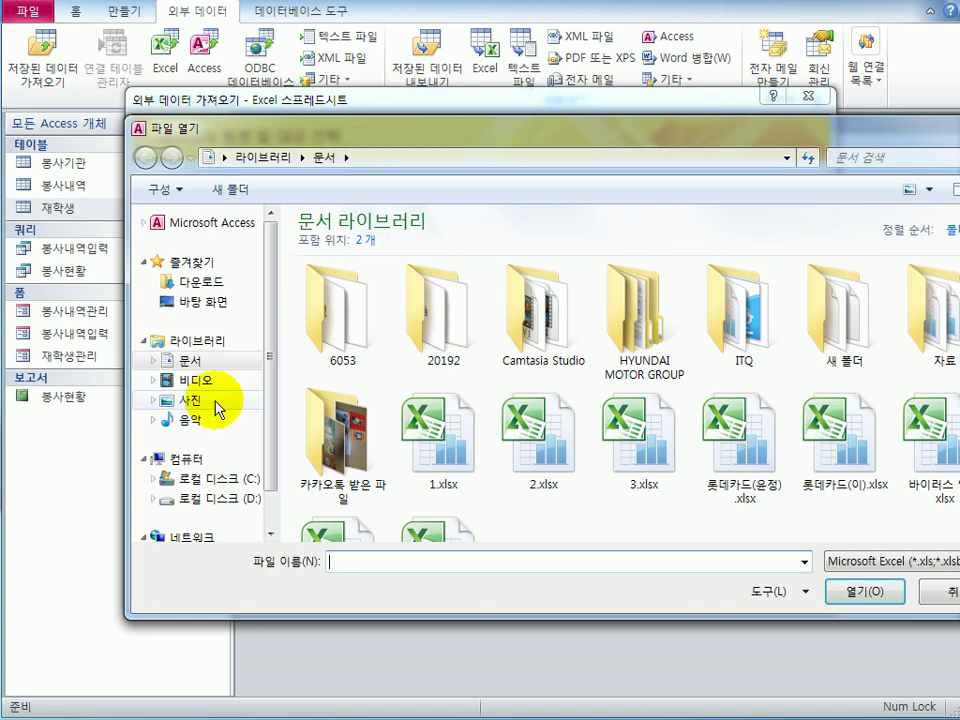
left_click(203, 490)
left_click_drag(463, 135, 369, 132)
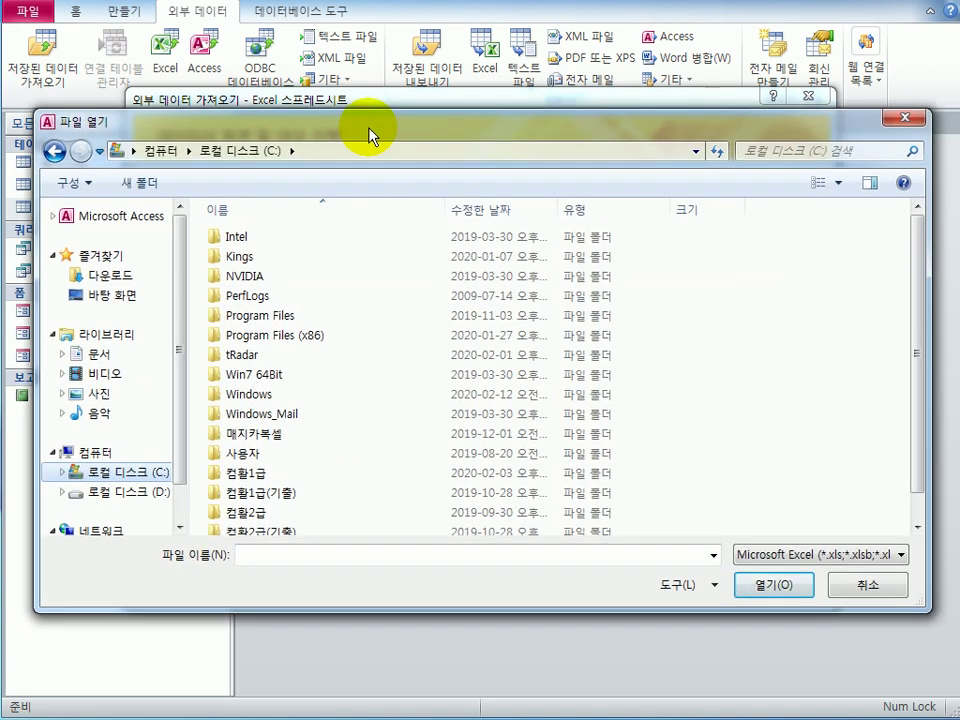
double_click(340, 484)
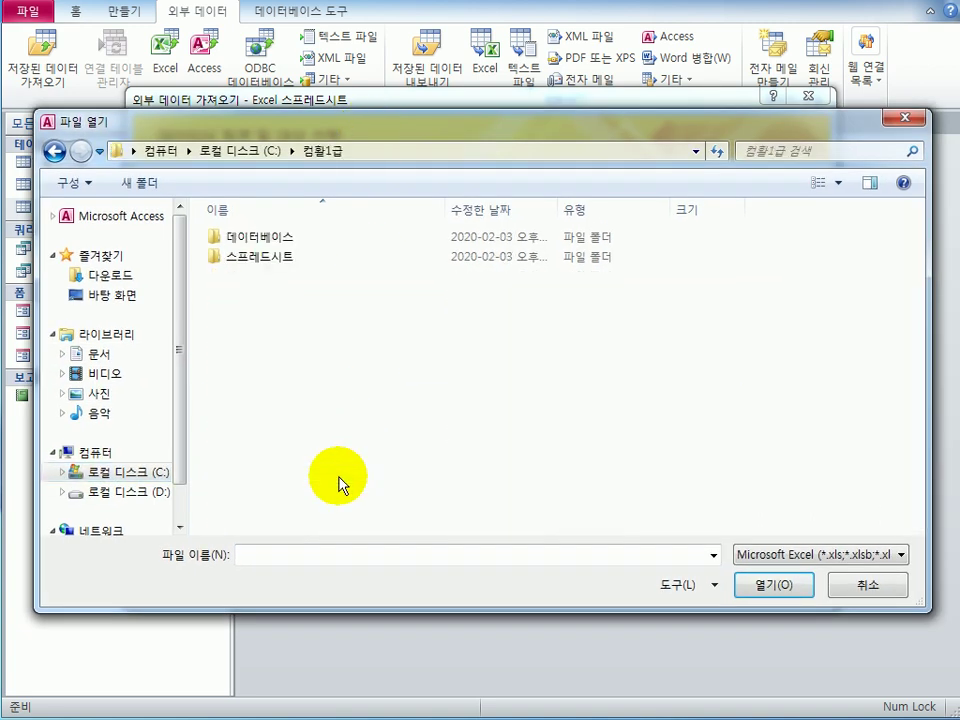
double_click(311, 240)
double_click(300, 278)
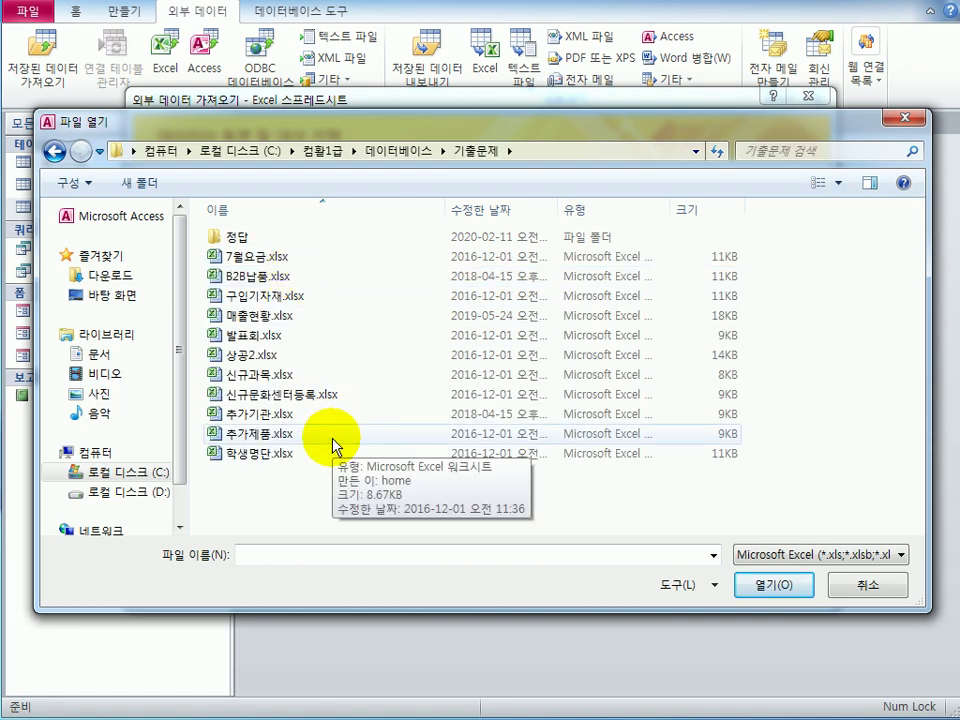
left_click(303, 414)
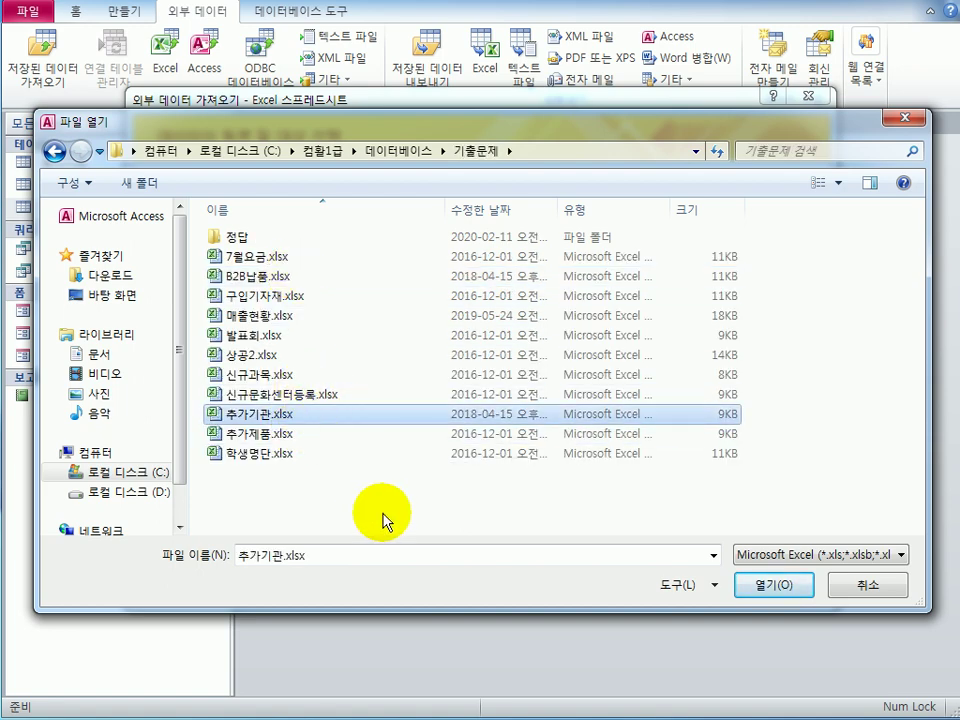
left_click(732, 590)
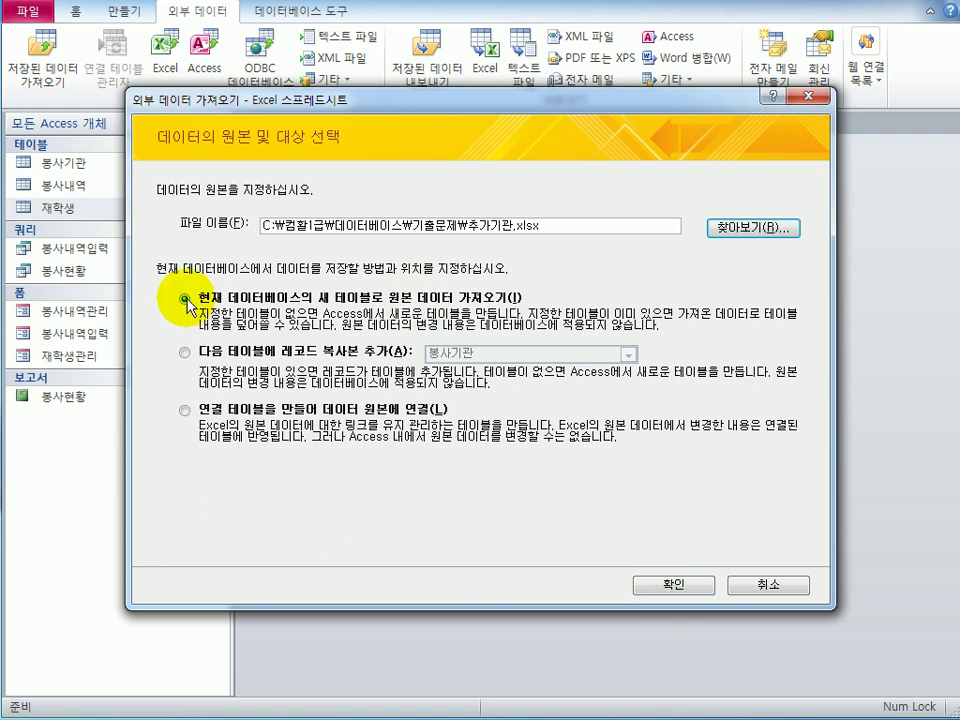
Step: Import Sheet1 as a new table in the current database, using its first row as column headings
left_click(655, 588)
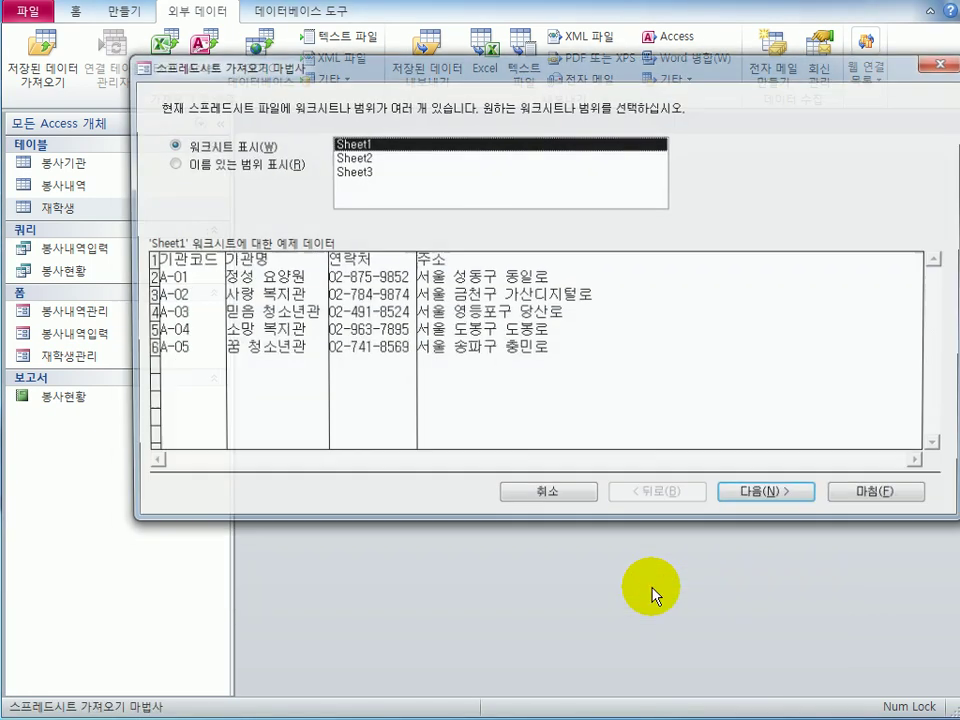
left_click_drag(497, 75, 402, 151)
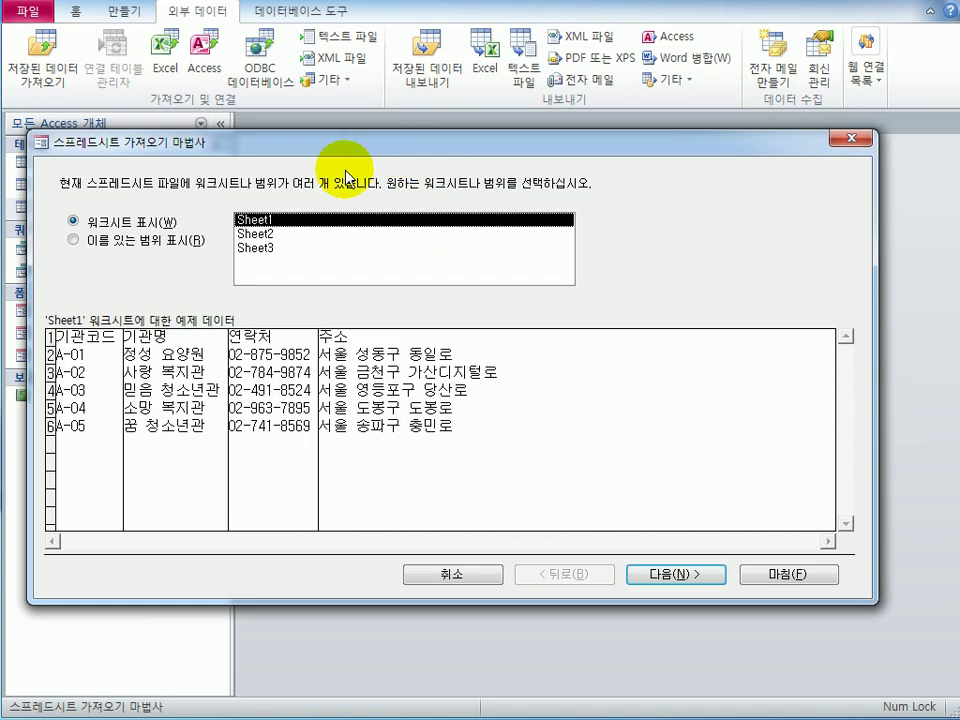
left_click(643, 578)
left_click(150, 224)
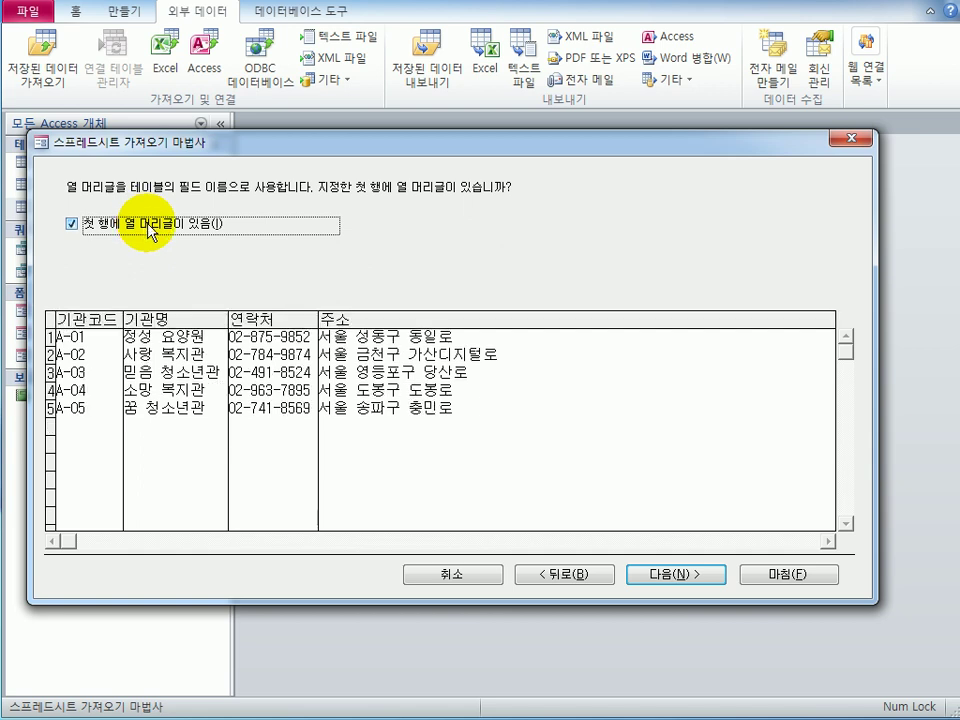
left_click(681, 576)
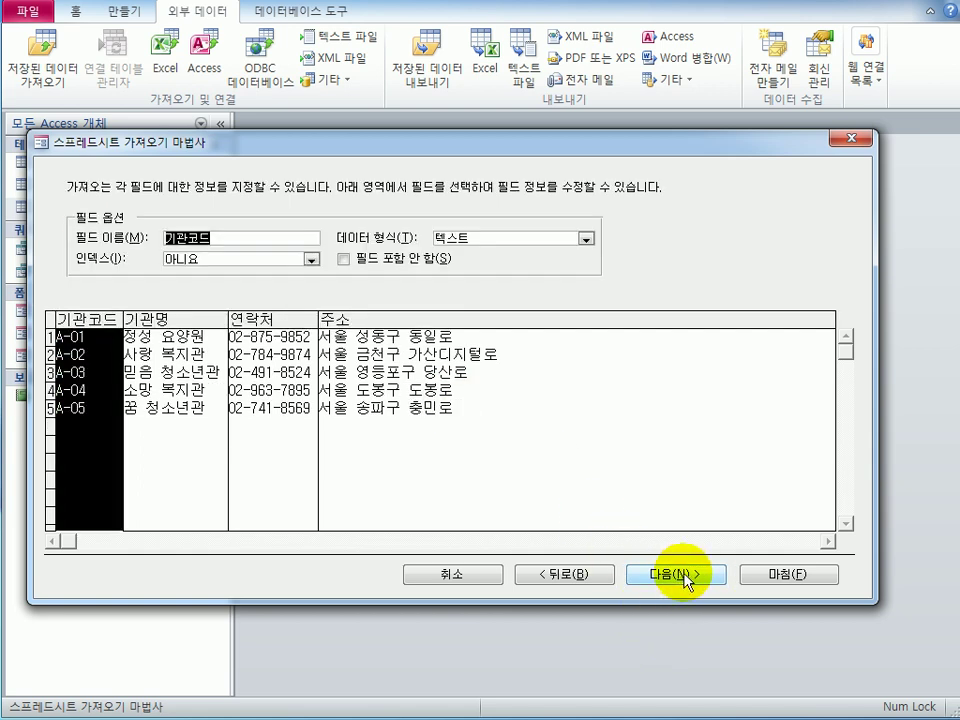
Step: Keep the default field options and choose 기본 키 없음 for the imported table
left_click(686, 578)
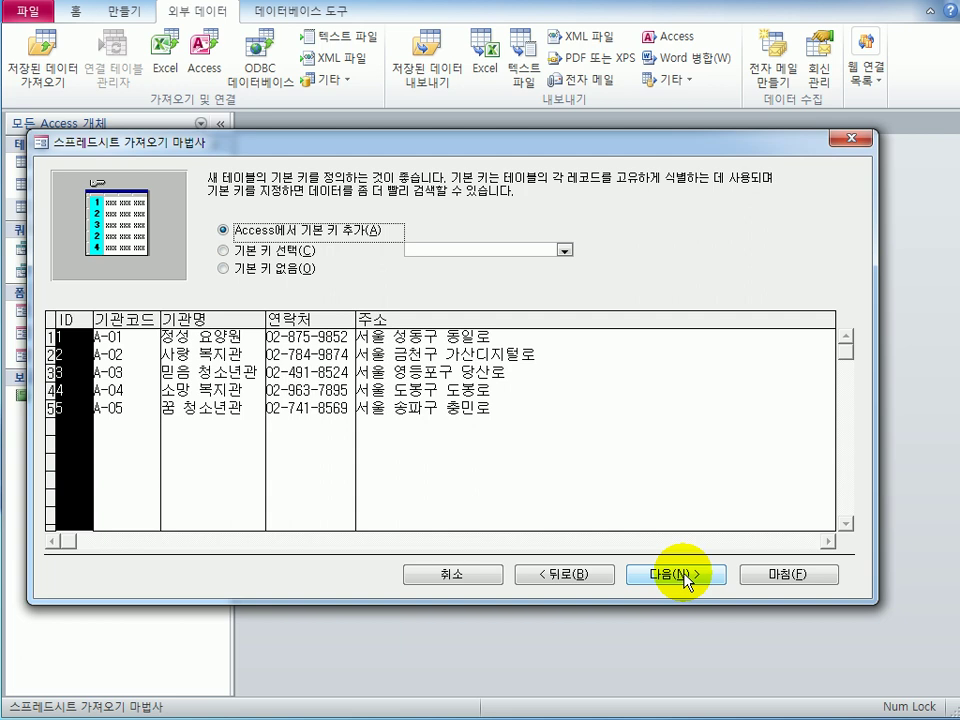
left_click(285, 270)
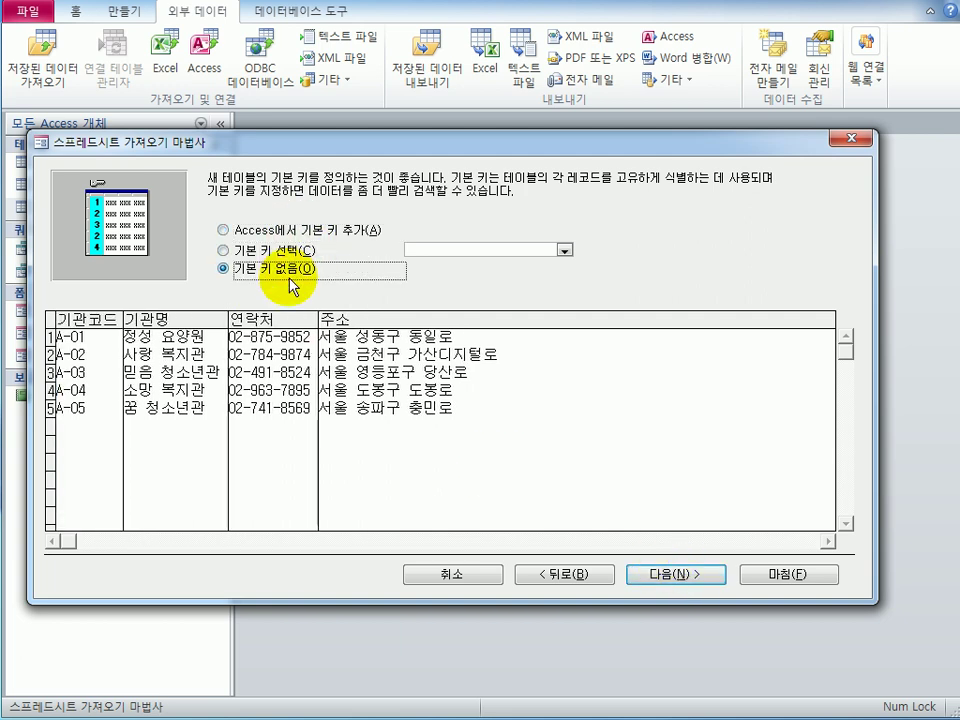
left_click(664, 578)
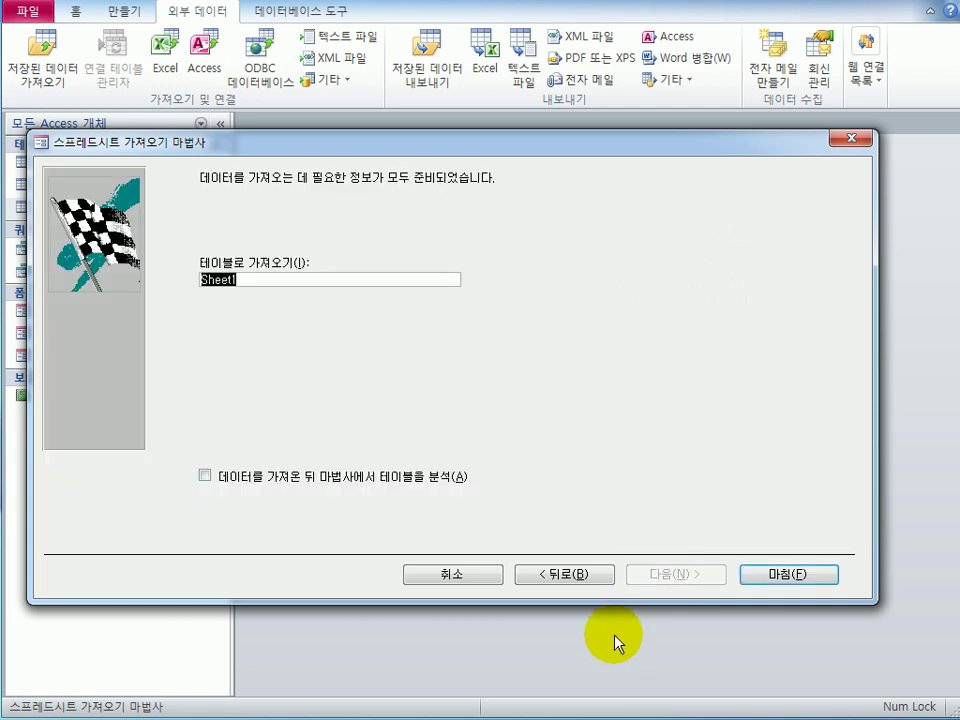
Step: Name the imported table 봉사기관추가 and finish the import without saving the import steps
type("sfl")
key("BackSpace")
key("BackSpace")
key("BackSpace")
type("봉사기가")
key("BackSpace")
type("관추가")
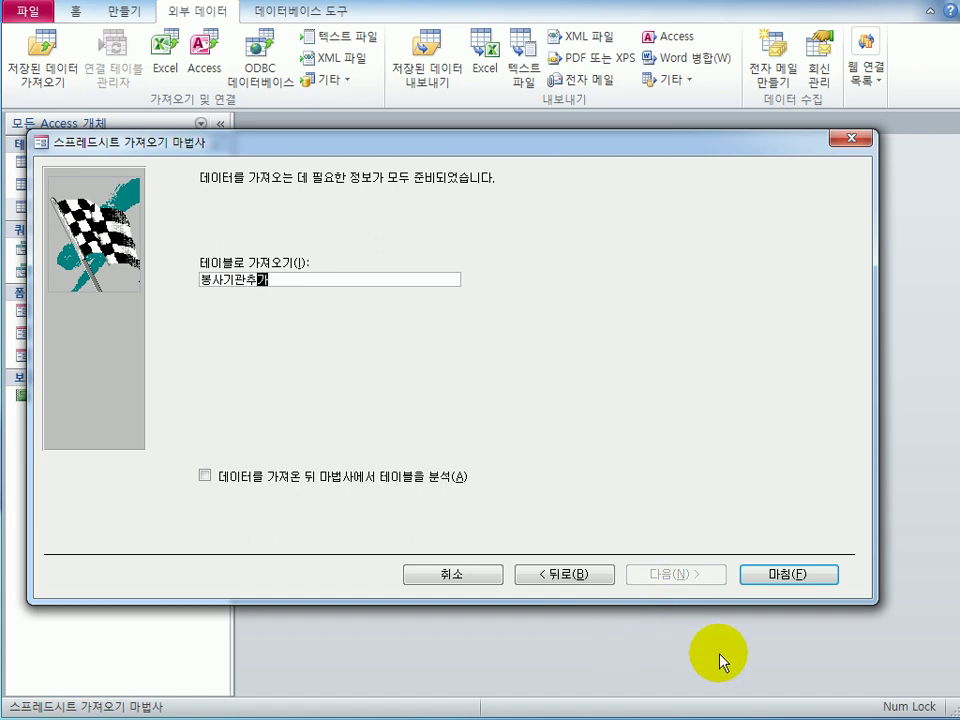
left_click(776, 578)
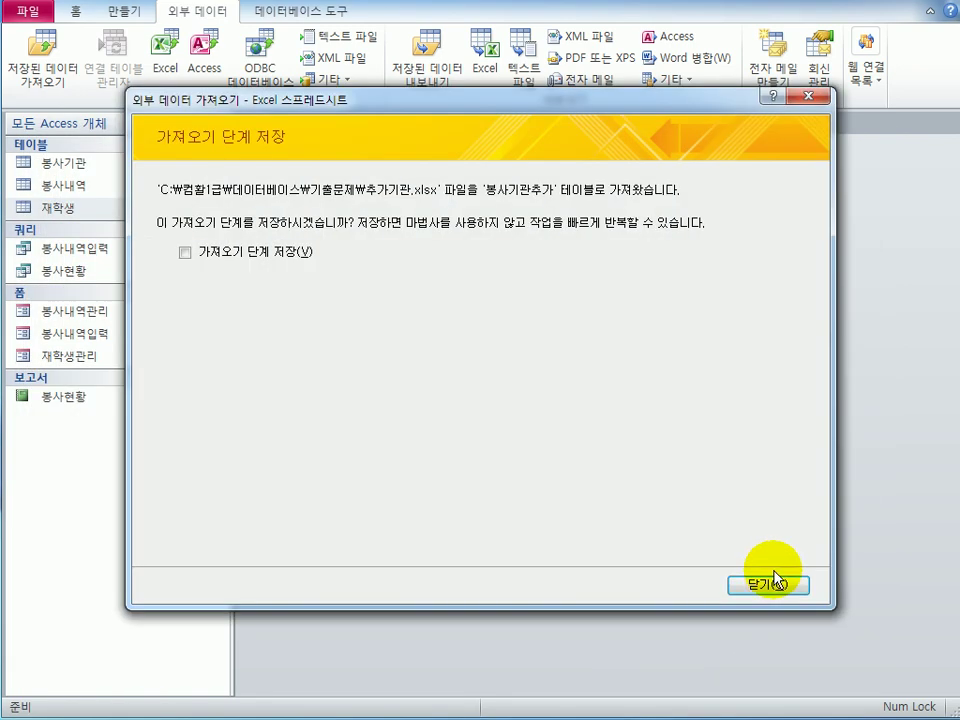
left_click(772, 578)
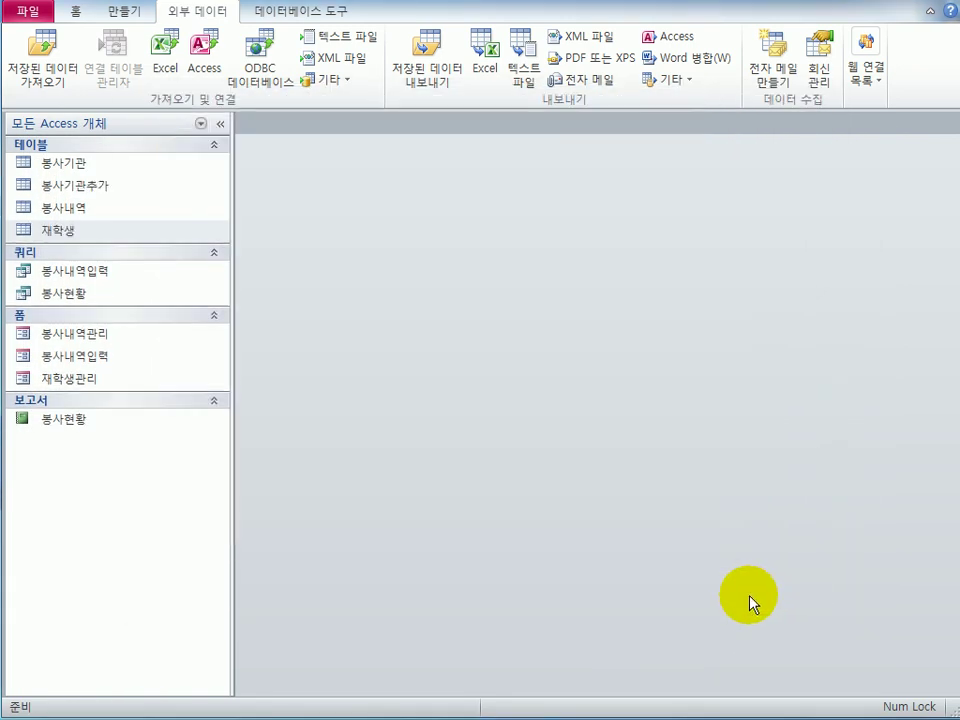
Step: Open the 봉사기관추가 table to check its imported records, and close it
left_click(180, 195)
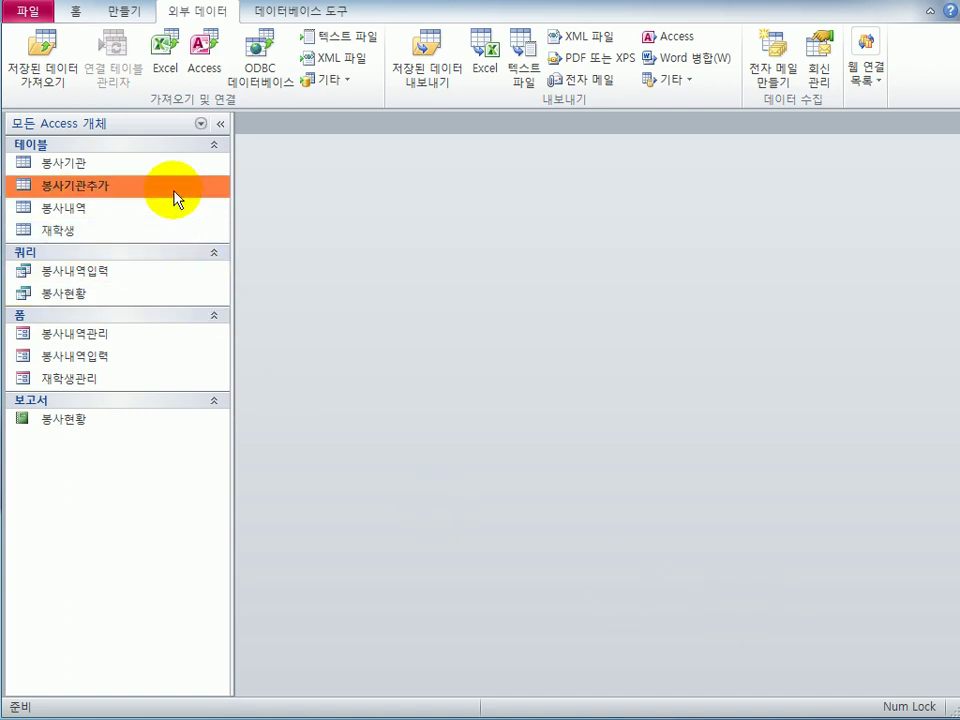
double_click(175, 198)
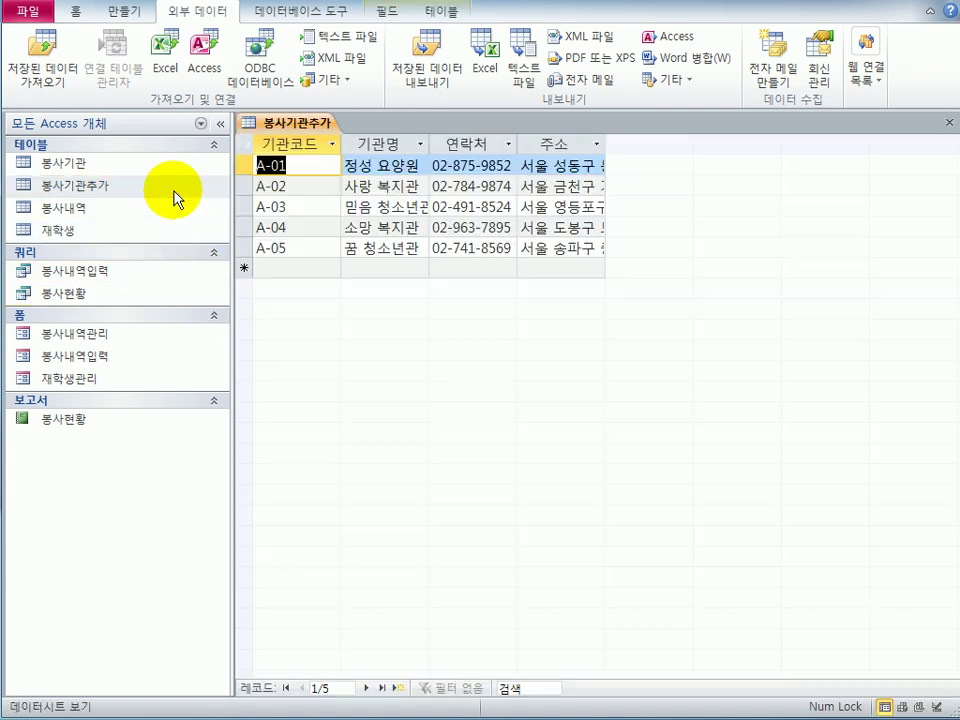
left_click(949, 122)
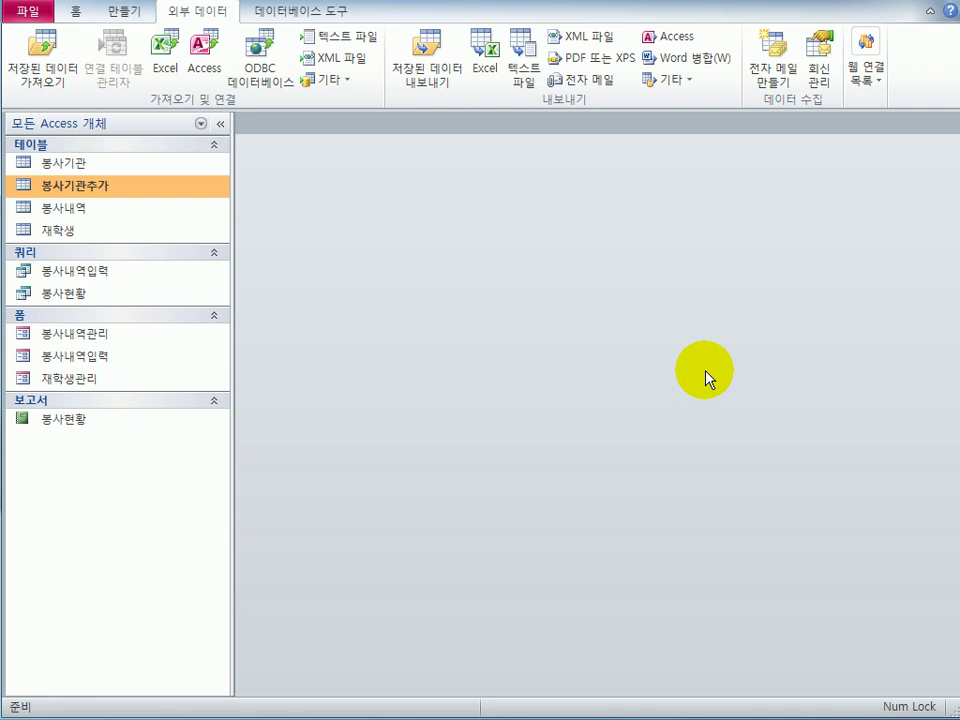
Step: Open the Relationships window and nudge the 봉사내역 table box slightly
left_click(306, 13)
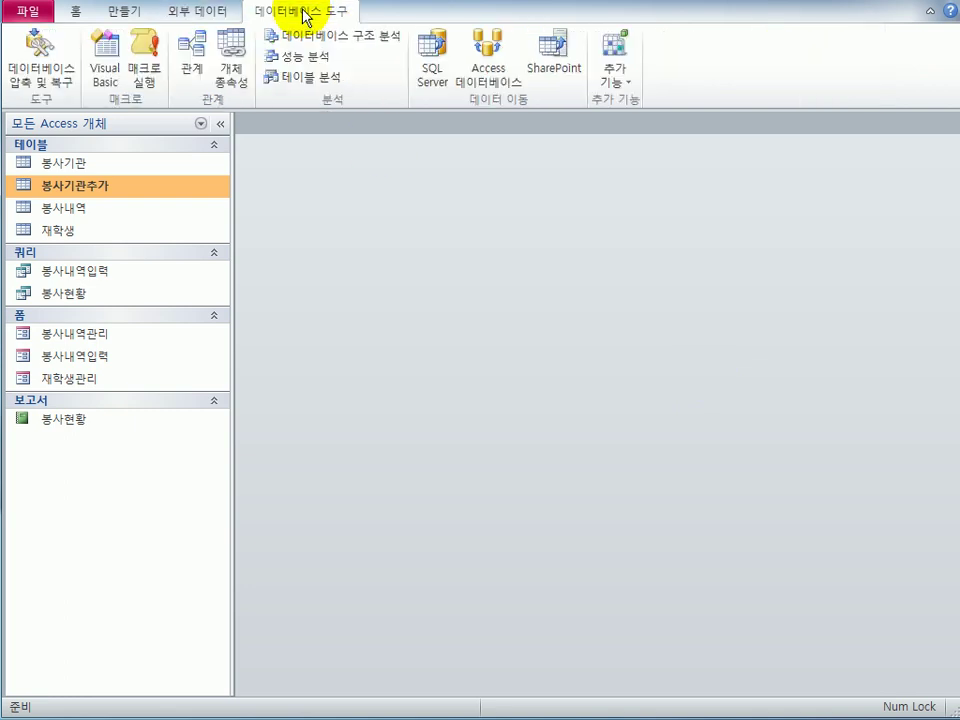
left_click(191, 55)
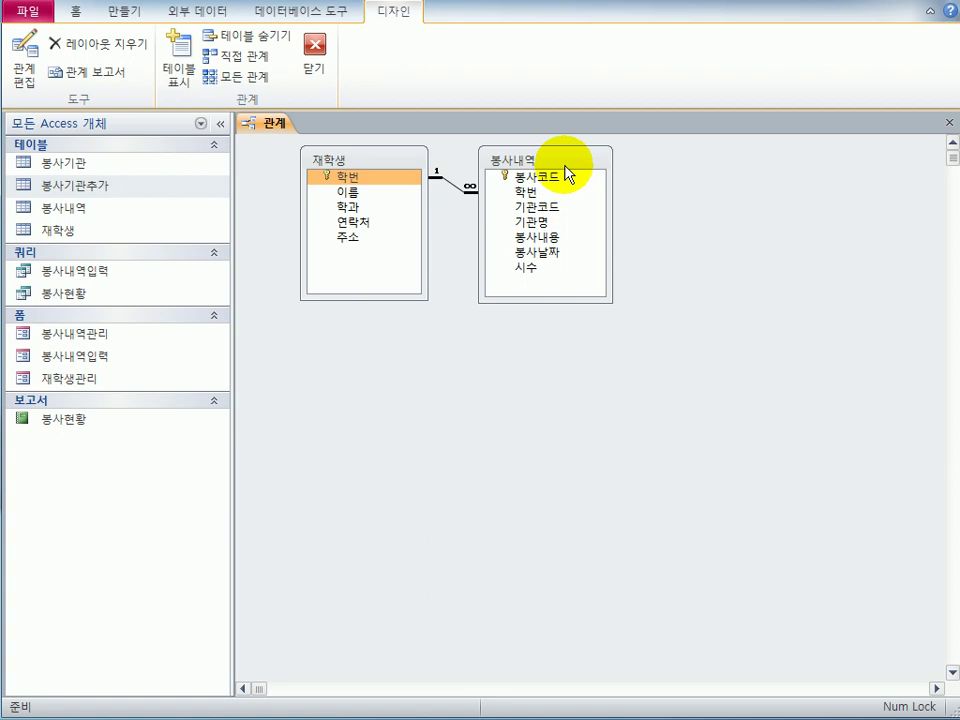
left_click_drag(568, 161, 573, 166)
left_click(570, 213)
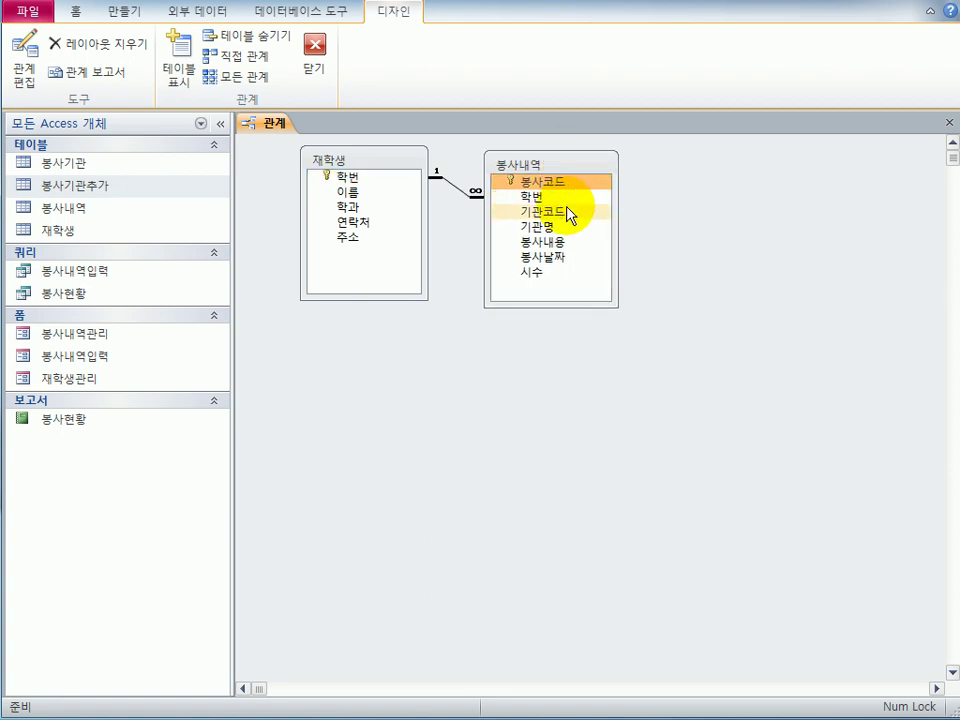
left_click(657, 558)
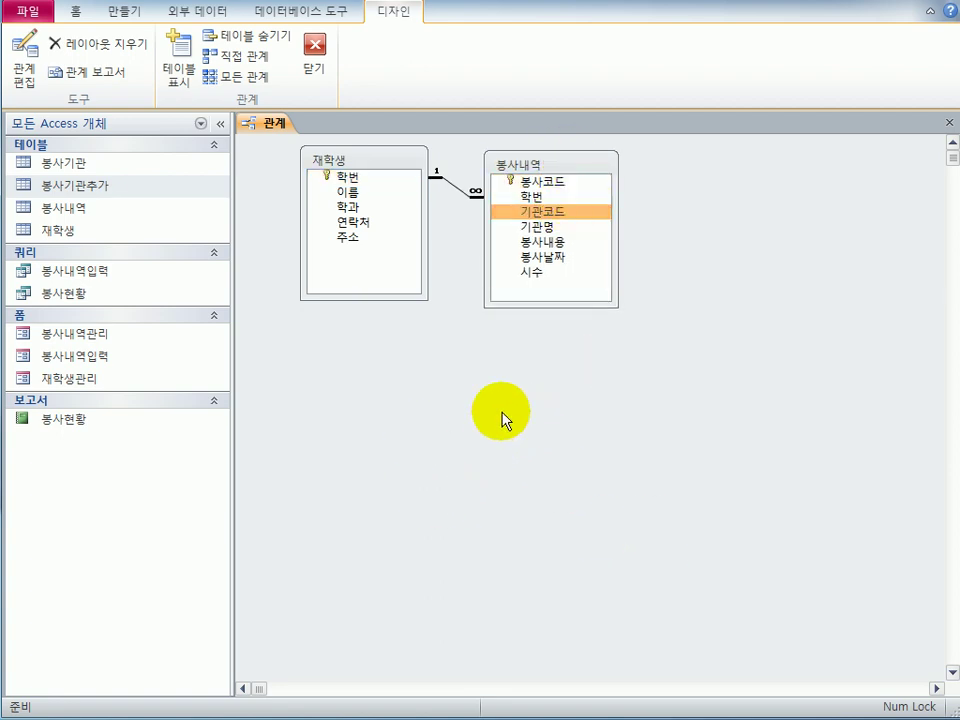
Step: Add the 봉사기관 table to the relationships diagram and place it beside 봉사내역
right_click(454, 356)
left_click(553, 367)
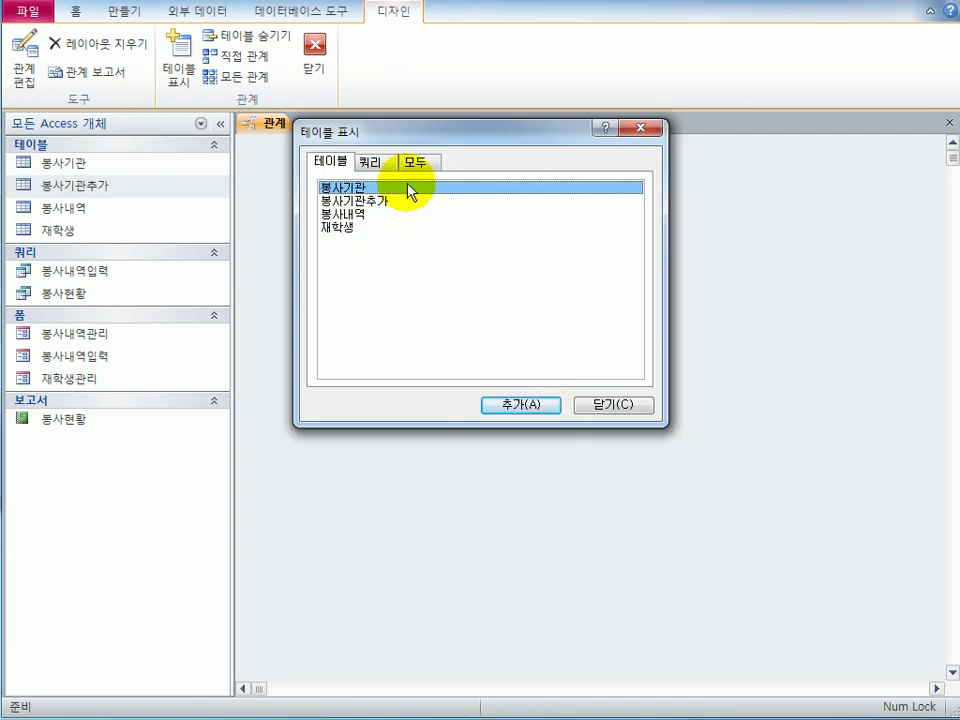
double_click(407, 189)
left_click(645, 408)
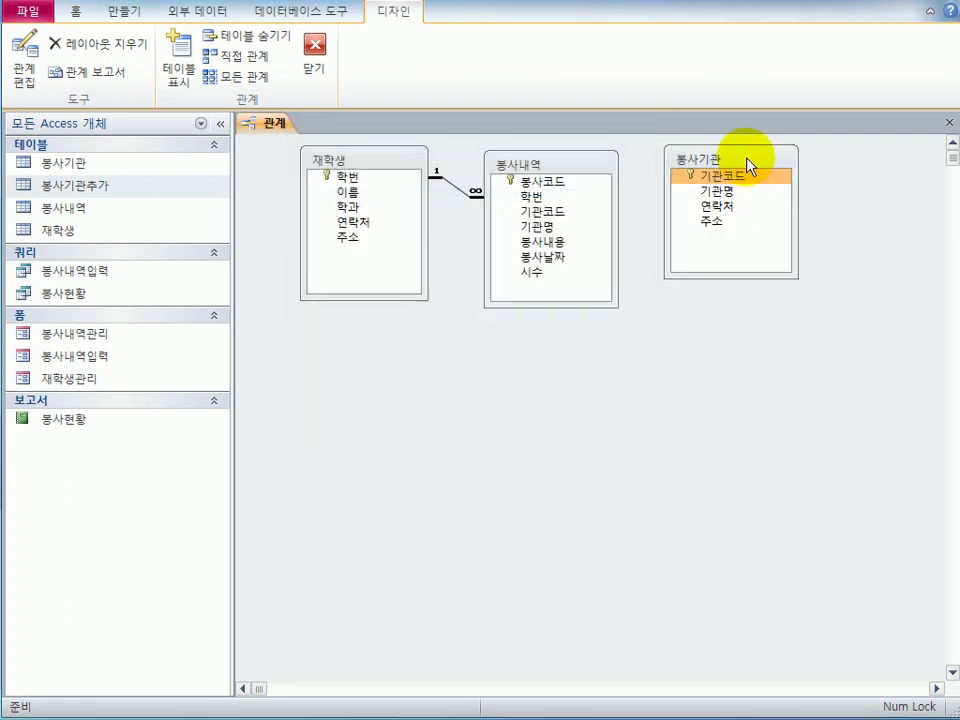
left_click_drag(750, 161, 771, 161)
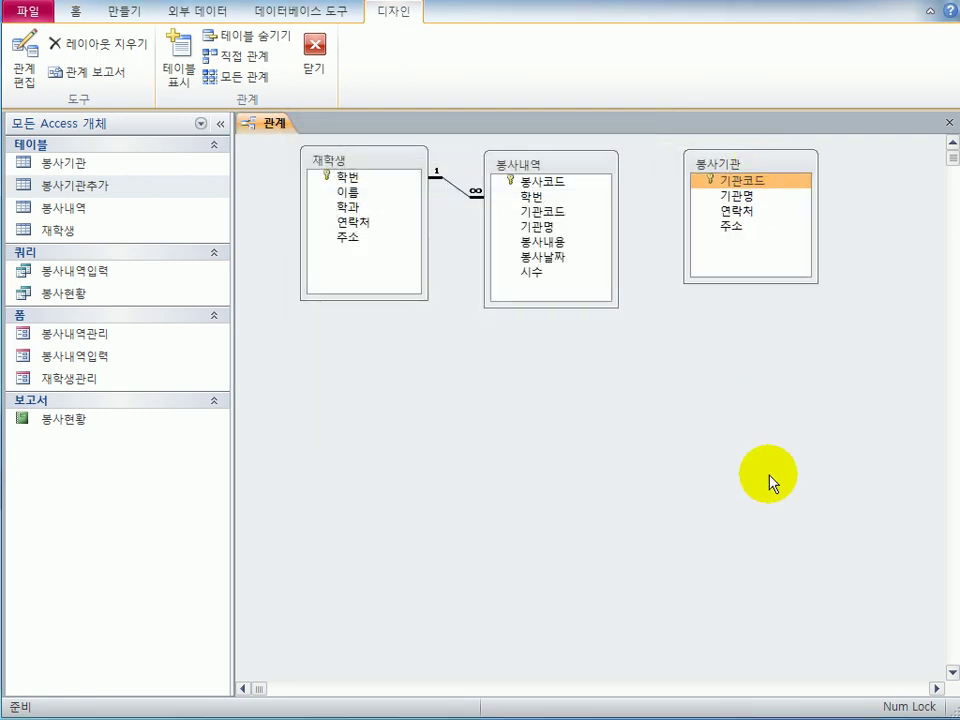
Step: Link the 기관코드 field of 봉사기관 to the 기관코드 field of 봉사내역 in the relationships diagram
left_click(739, 185)
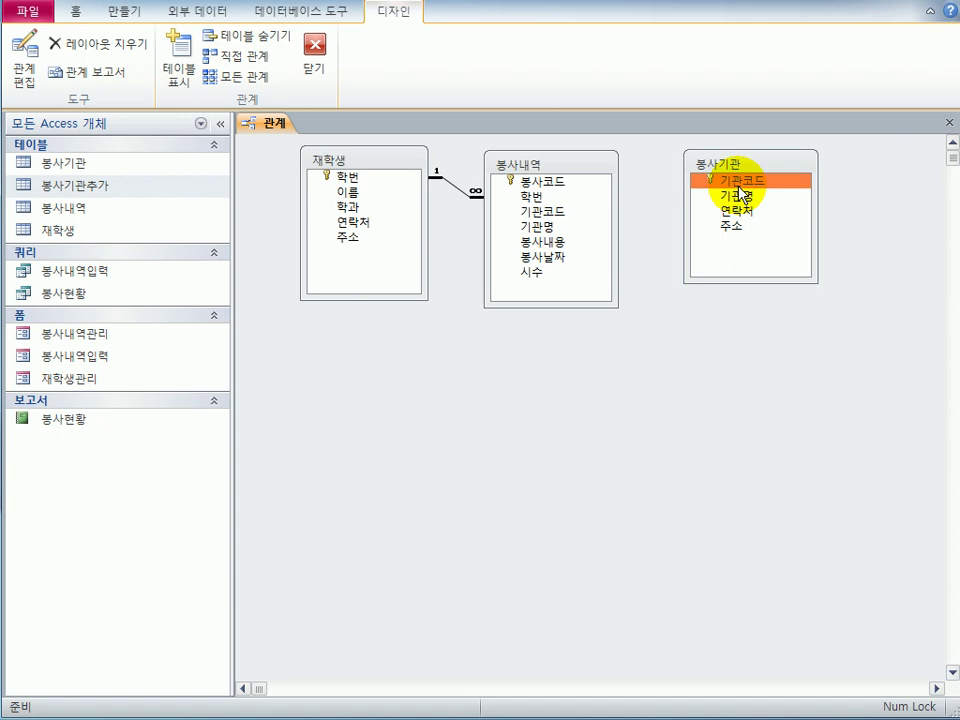
left_click_drag(741, 193, 632, 219)
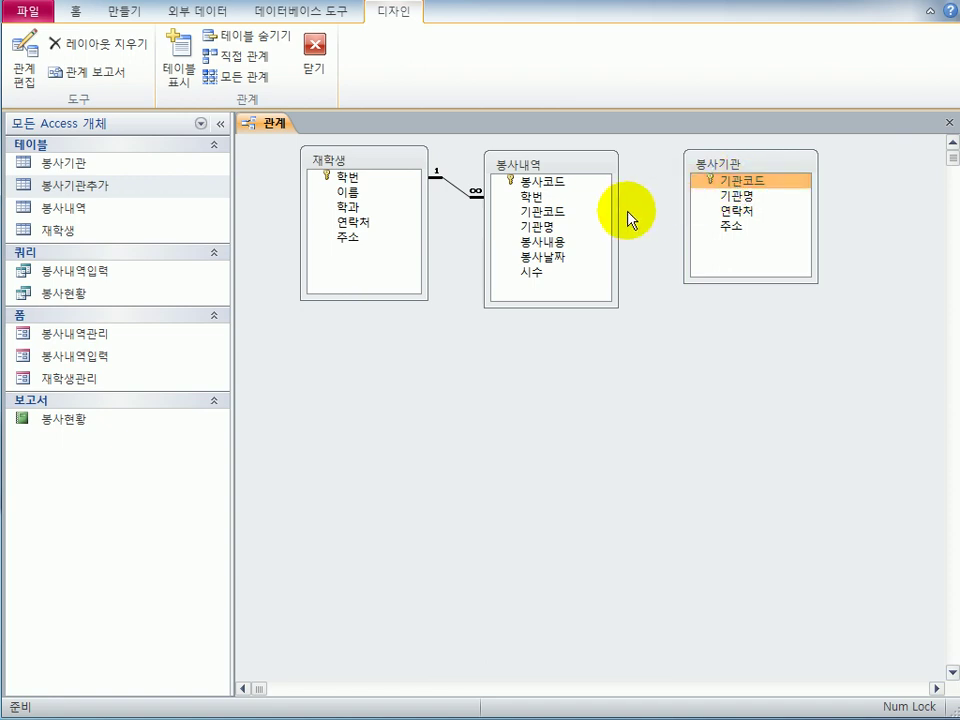
left_click(750, 185)
left_click_drag(748, 186, 560, 212)
left_click_drag(527, 160, 577, 340)
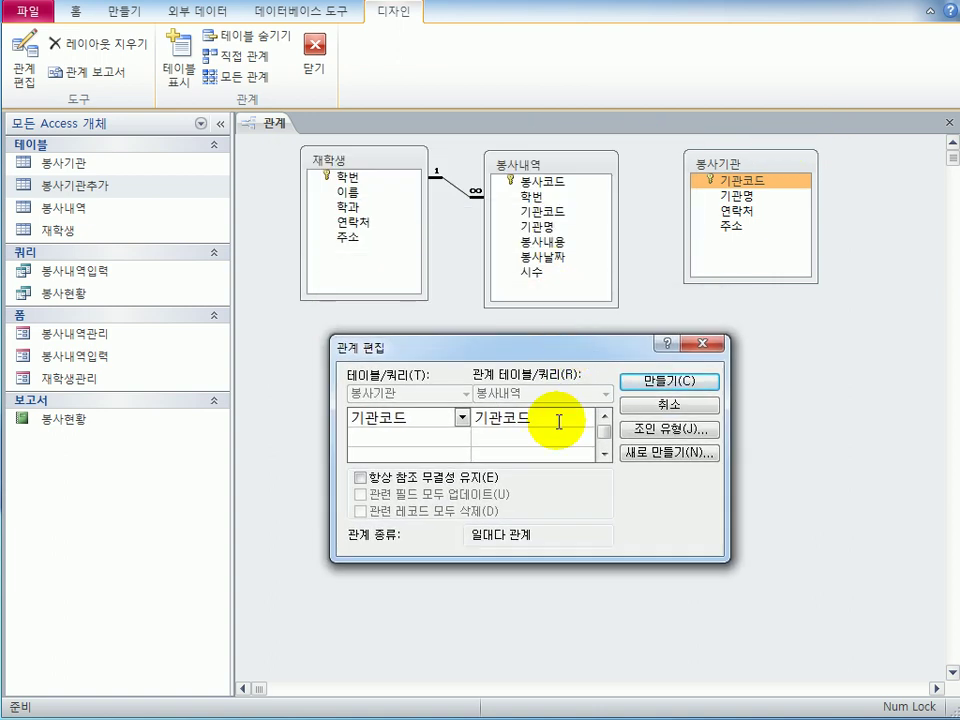
Step: Enforce referential integrity with cascading updates of related fields, and create the relationship
left_click(474, 478)
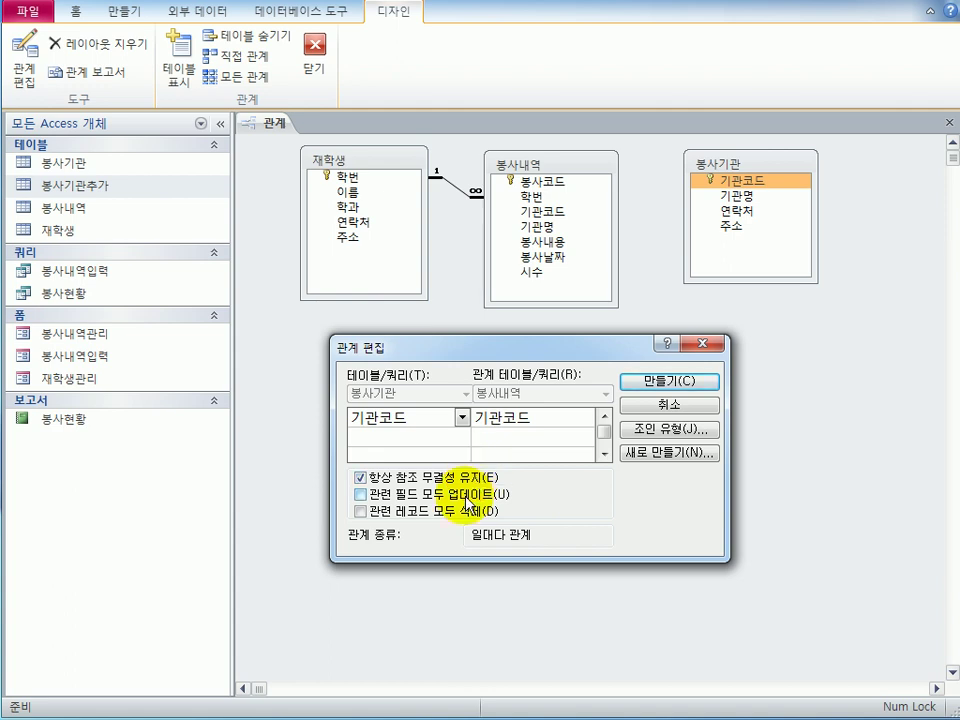
left_click(466, 499)
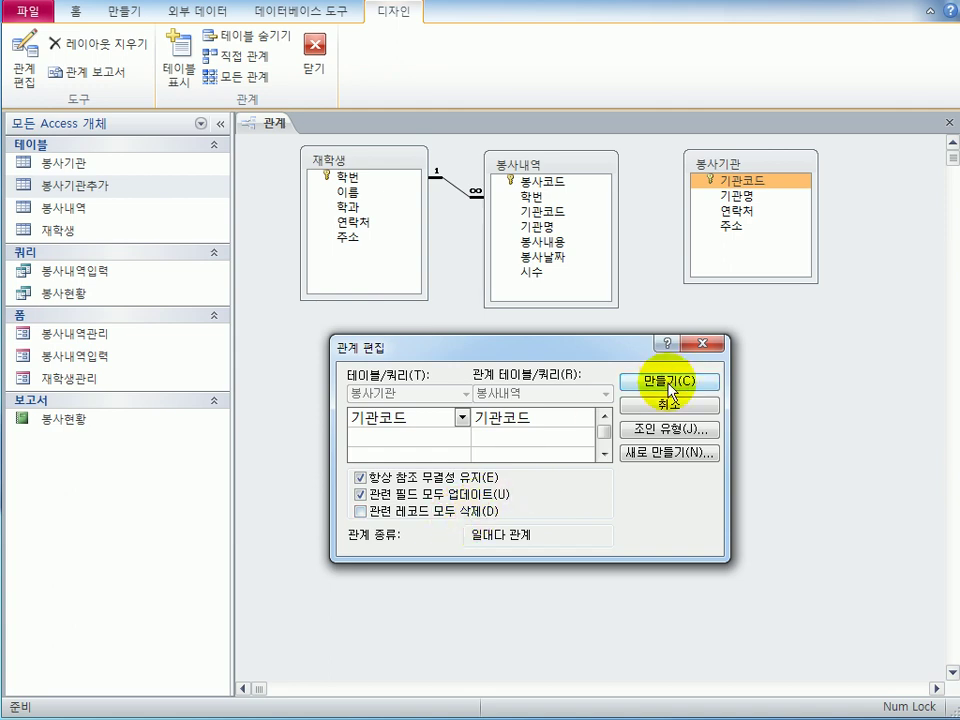
left_click(640, 382)
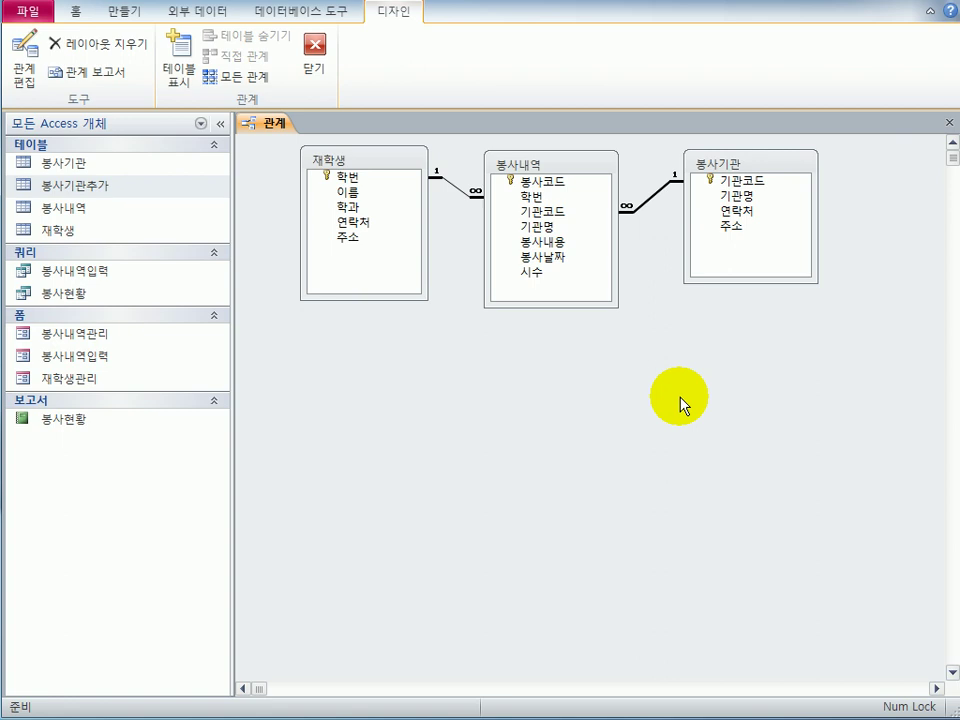
Step: Close the Relationships window and save its changes
left_click(312, 60)
left_click_drag(200, 368, 611, 317)
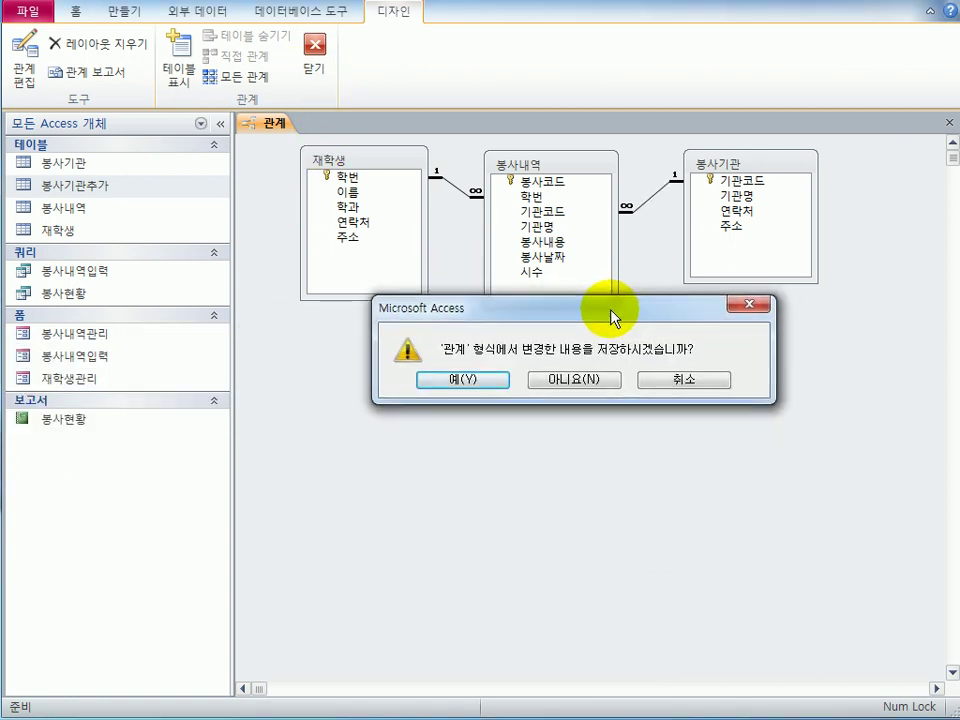
left_click(481, 381)
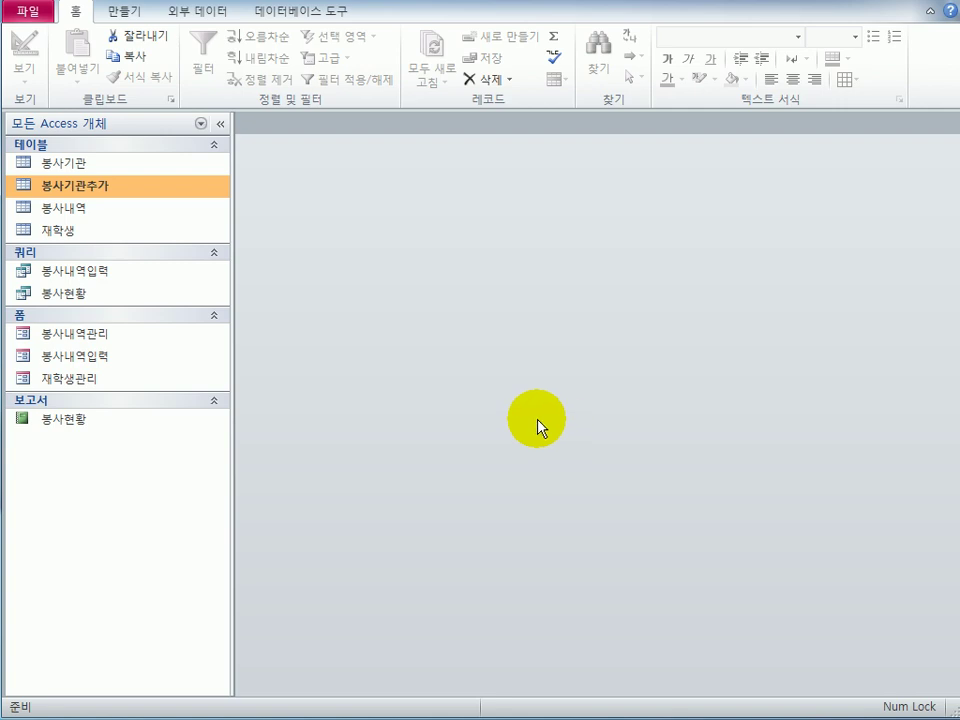
Step: Open the 봉사내역입력 form in Design view and display its property sheet
left_click(138, 360)
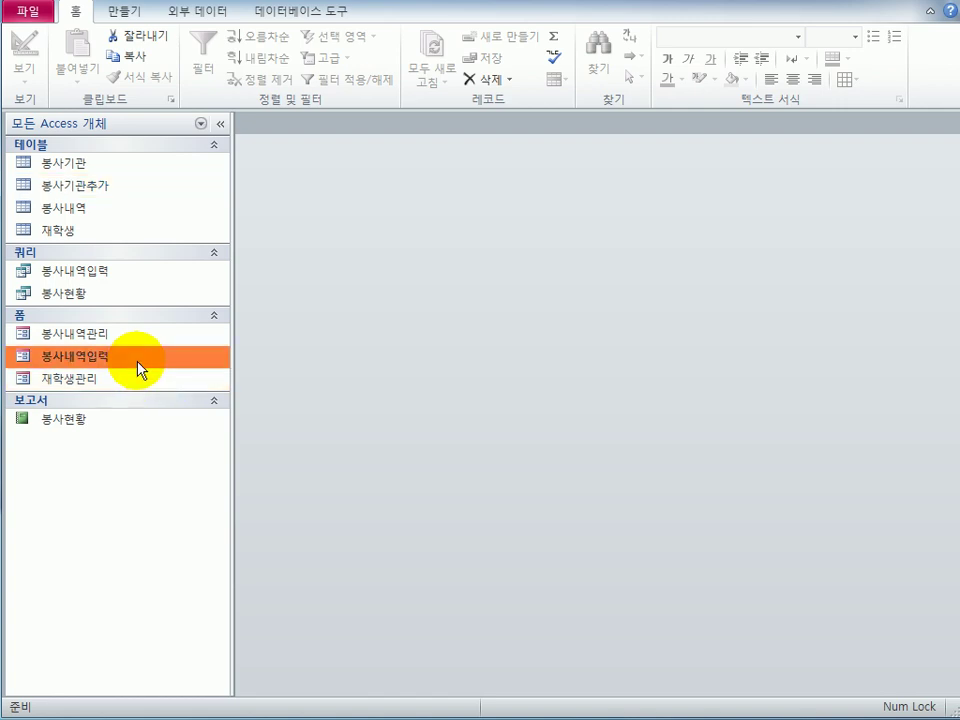
right_click(138, 364)
left_click(294, 425)
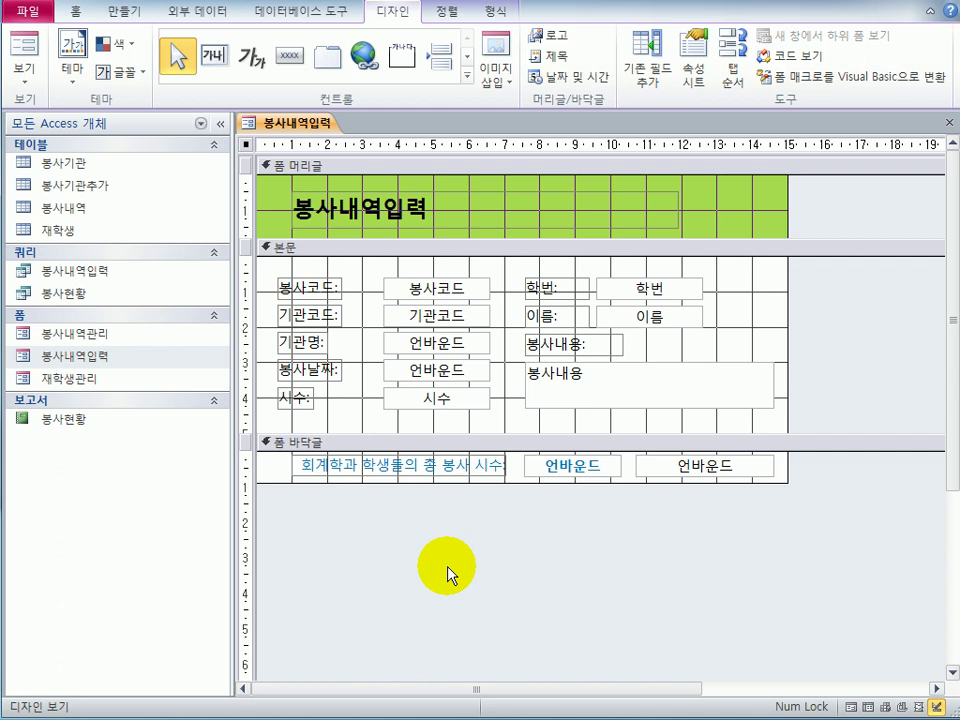
left_click(691, 50)
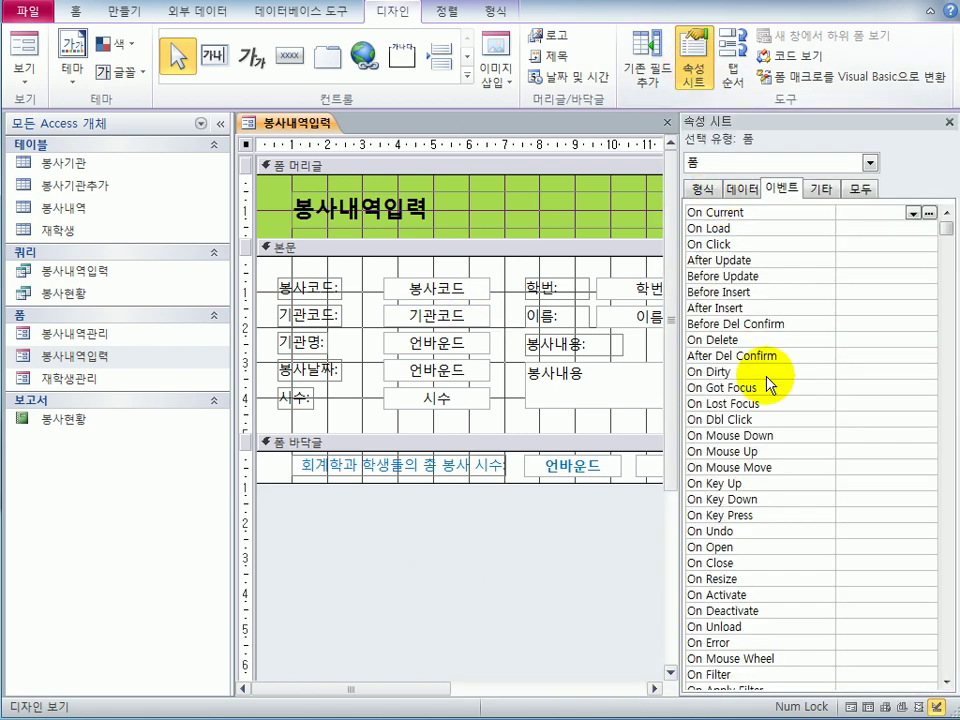
Step: Set the form's default view (기본 보기) to 단일 폼
left_click(859, 189)
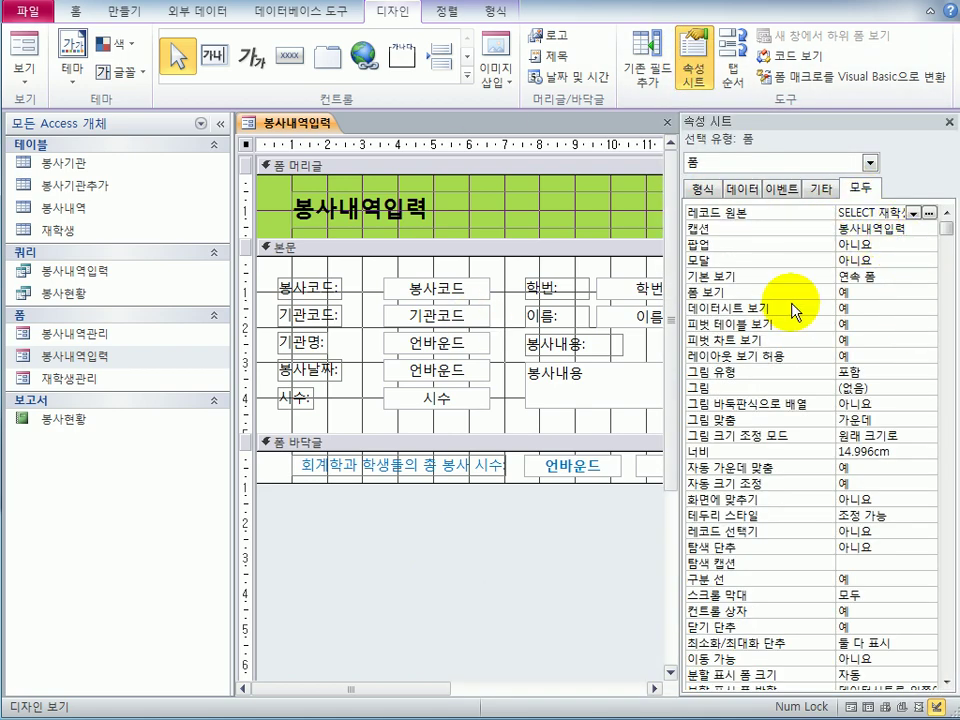
left_click(900, 274)
left_click(929, 276)
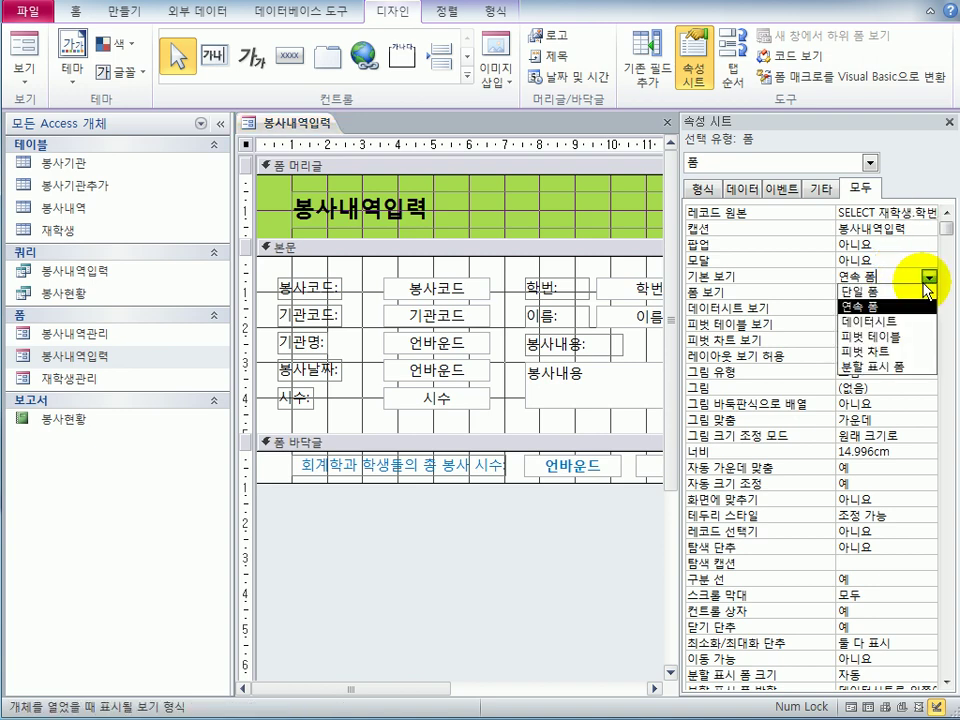
left_click(905, 296)
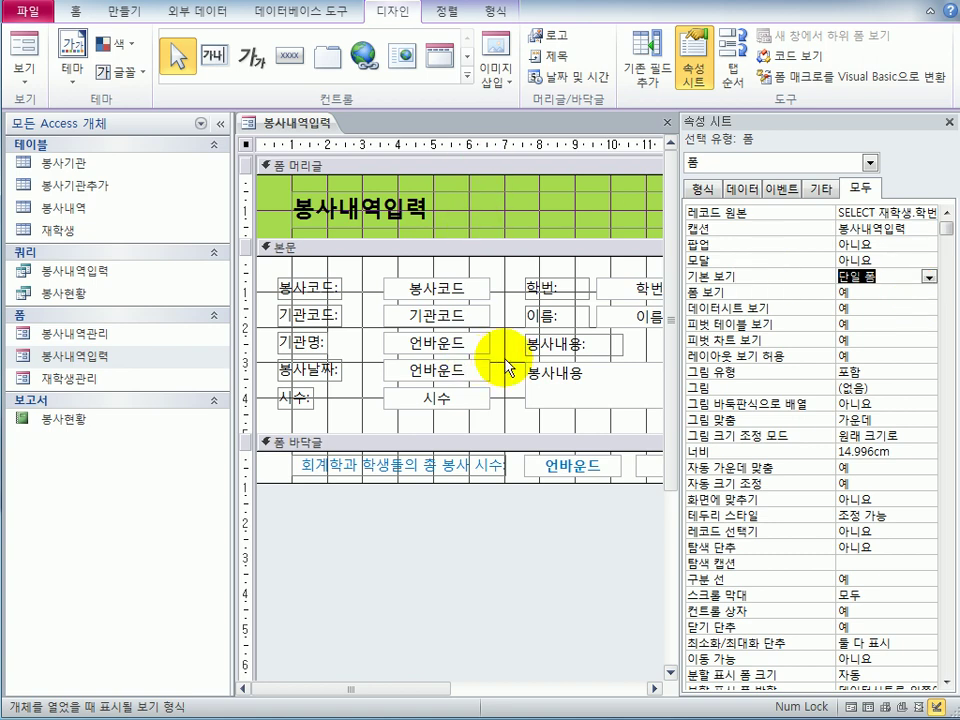
Step: Set the form's record selectors (레코드 선택기) and navigation buttons (탐색 단추) to 예
left_click(710, 191)
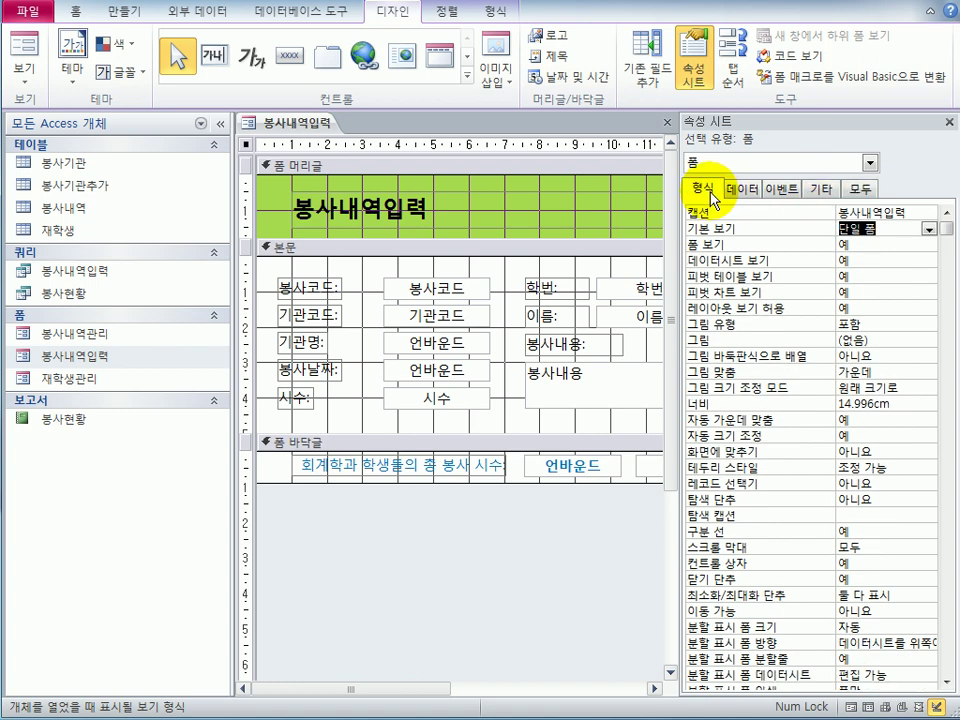
left_click(899, 487)
double_click(899, 486)
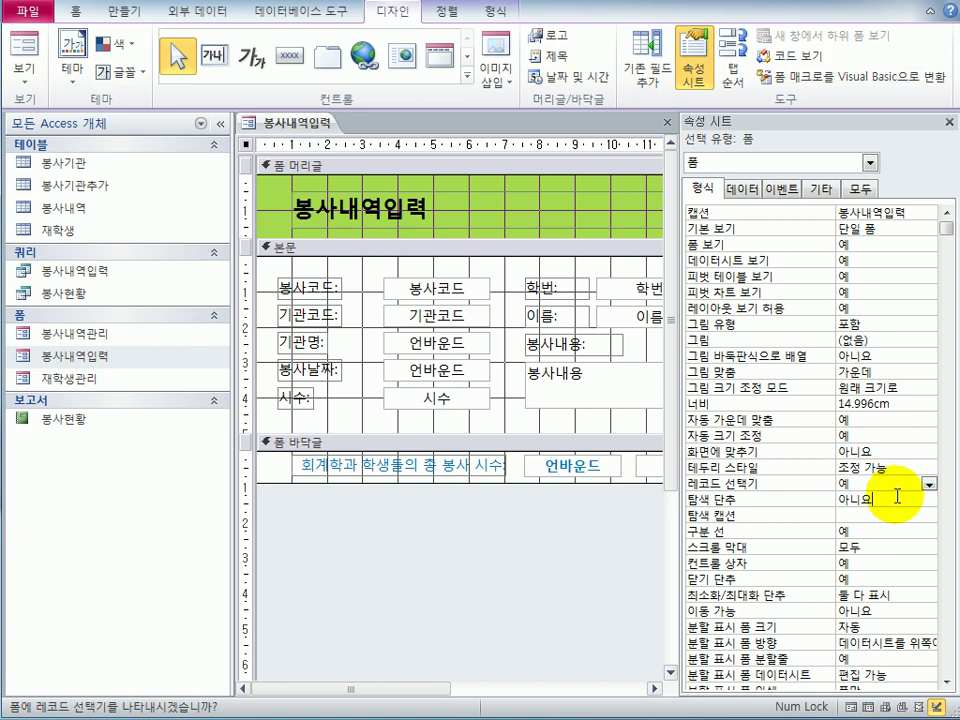
double_click(897, 497)
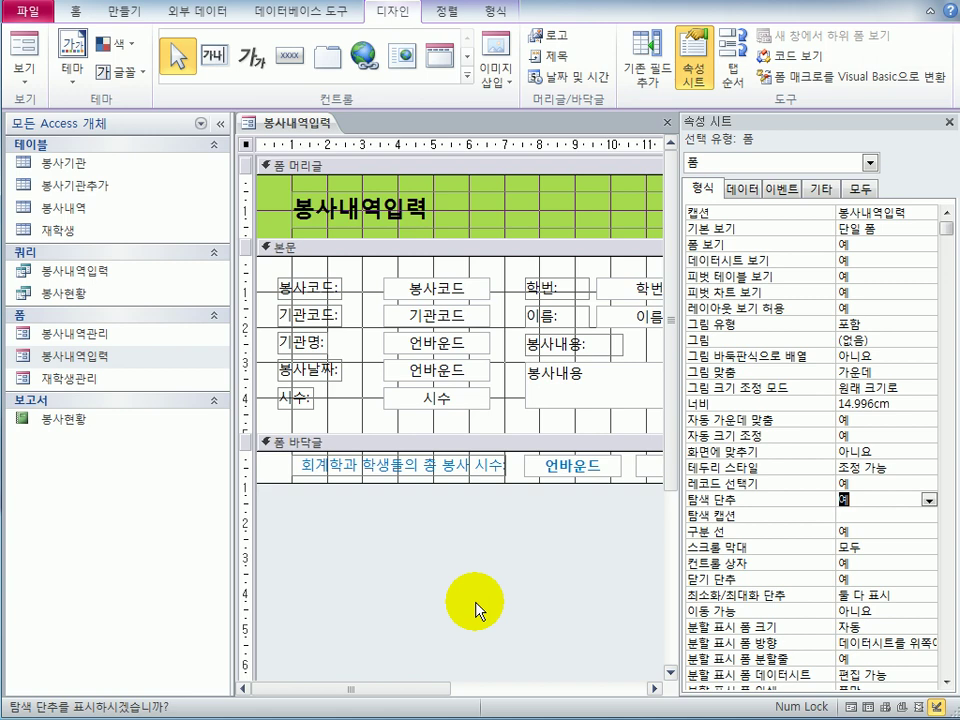
Step: Allow adding and deleting records in the form by setting 추가 가능 and 삭제 가능 to 예
left_click(742, 190)
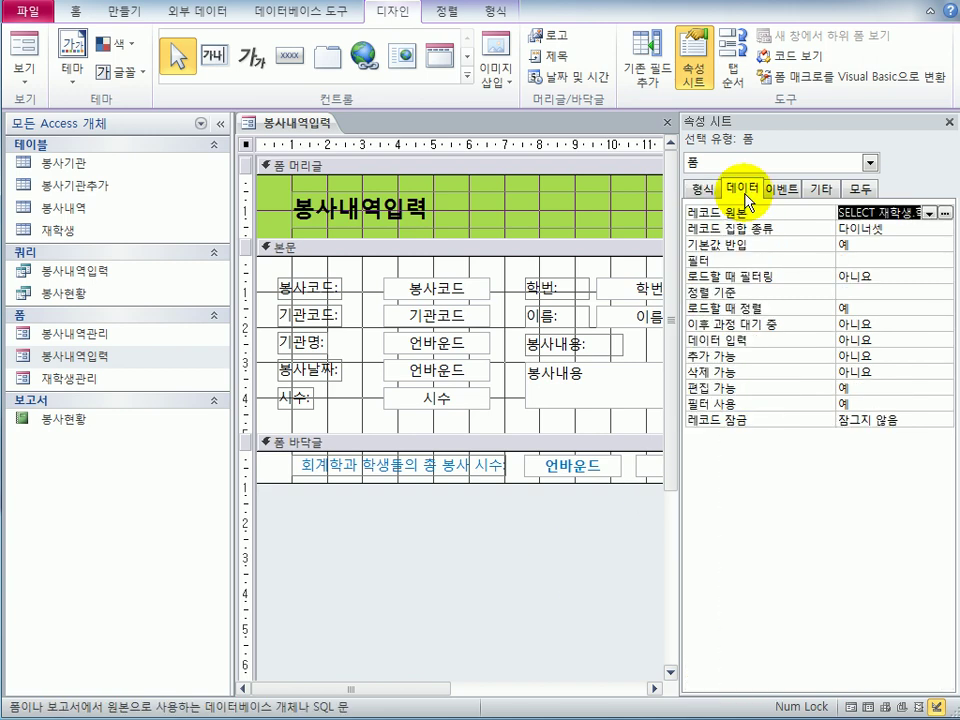
double_click(884, 356)
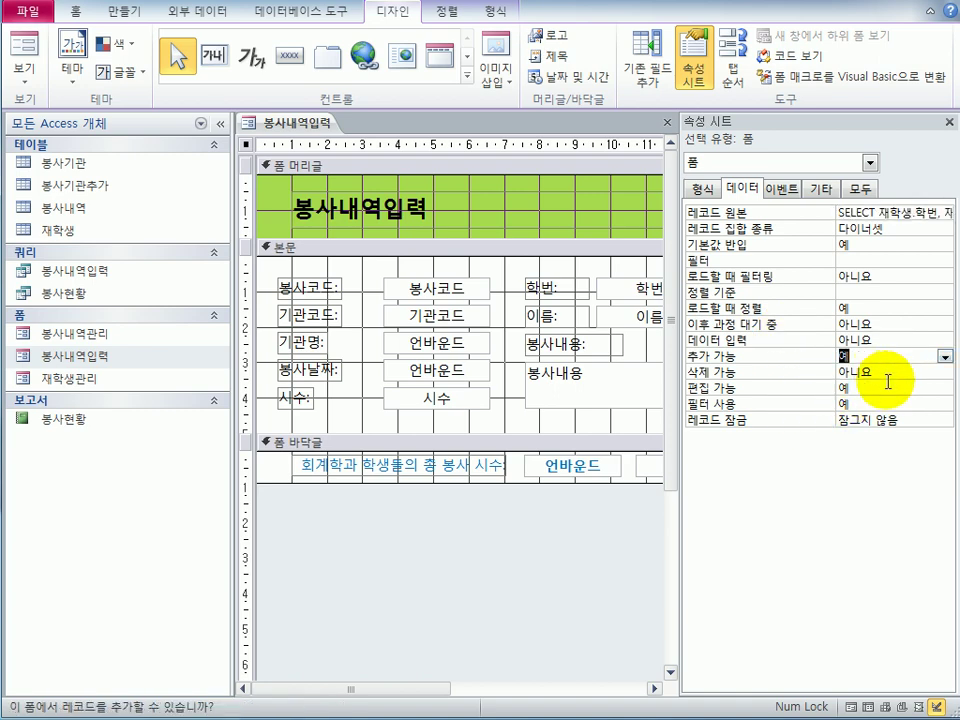
double_click(889, 371)
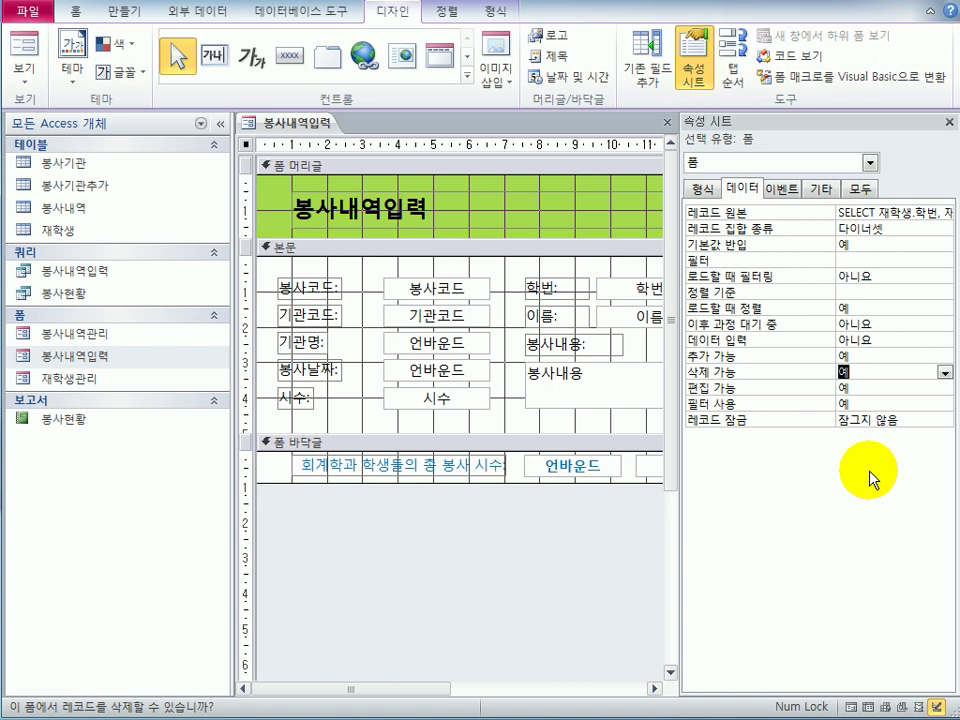
Step: Bind the txt기관명 text box to the 기관명 field as its control source
left_click(870, 162)
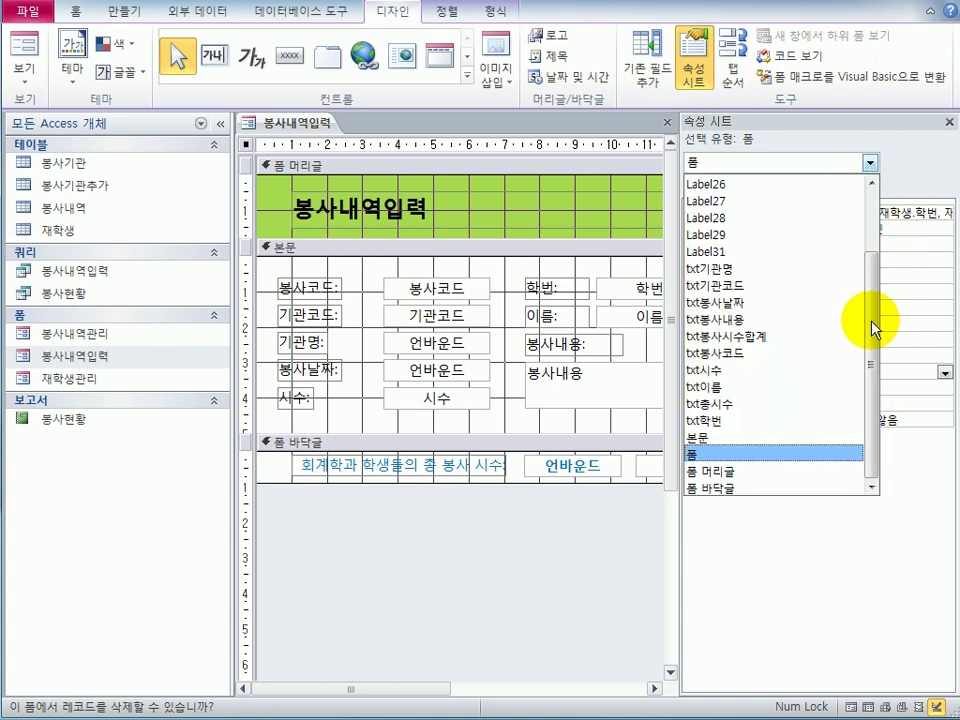
left_click(785, 270)
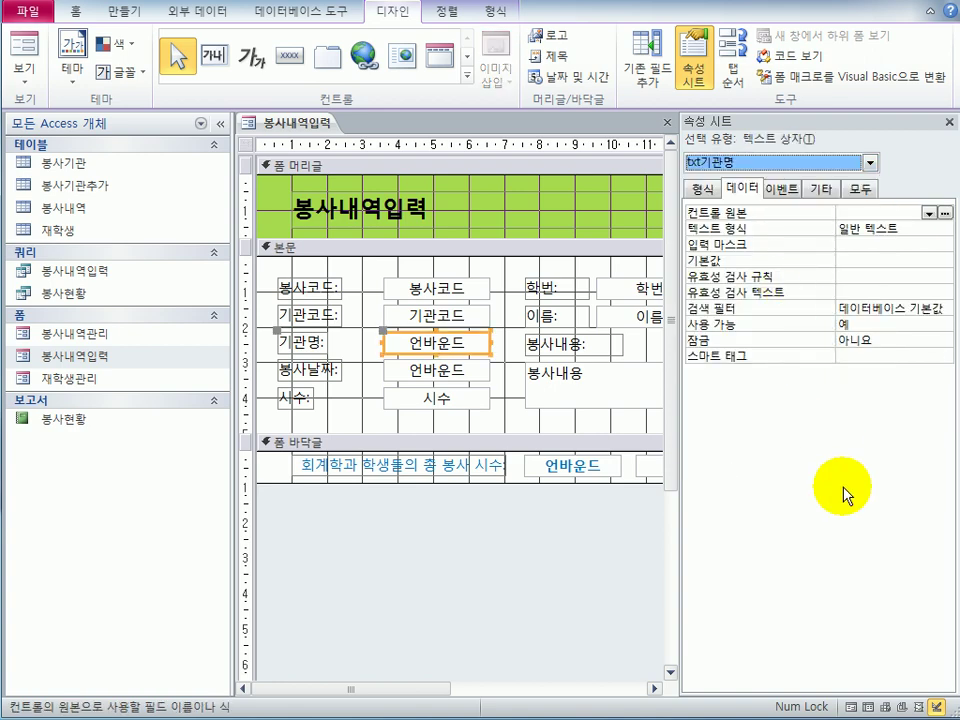
left_click(927, 213)
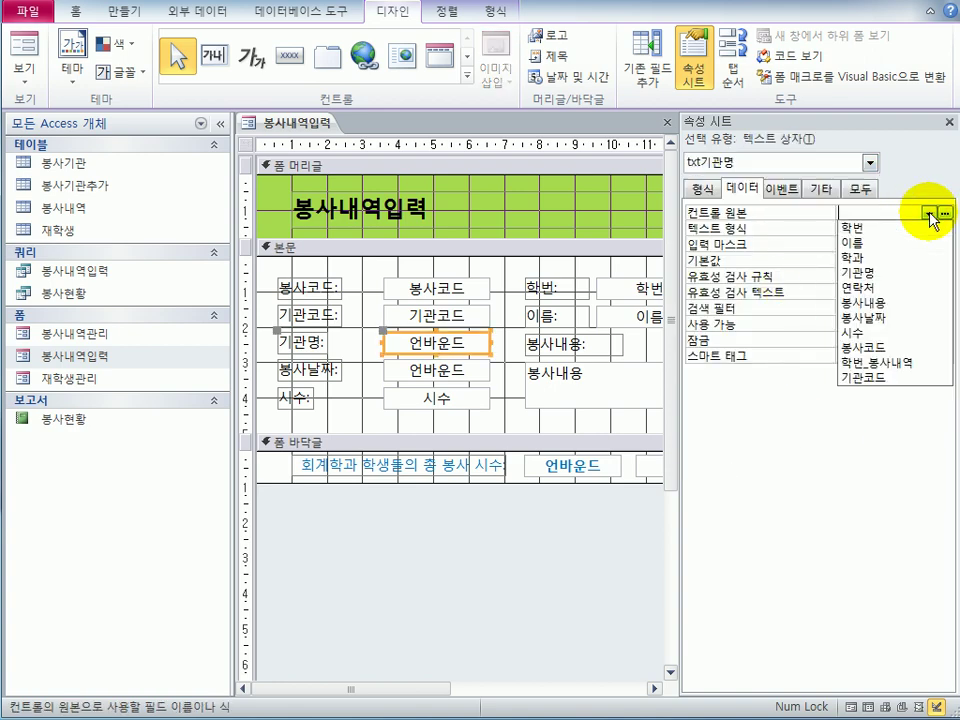
left_click(916, 273)
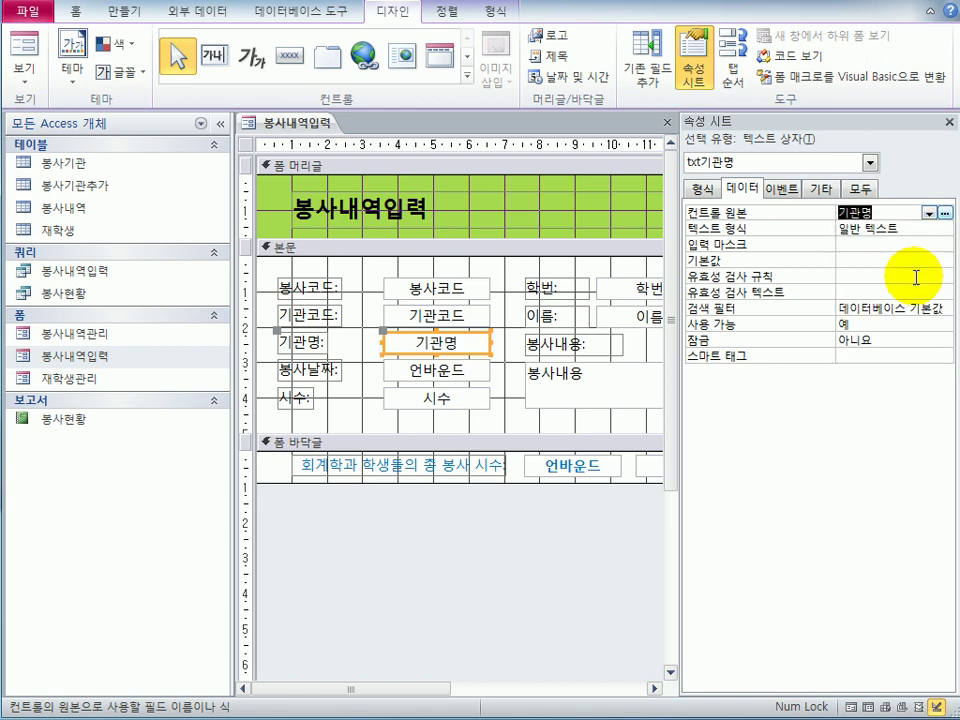
Step: Set the control source of the txt봉사날짜 text box to the 봉사날짜 field
left_click(870, 162)
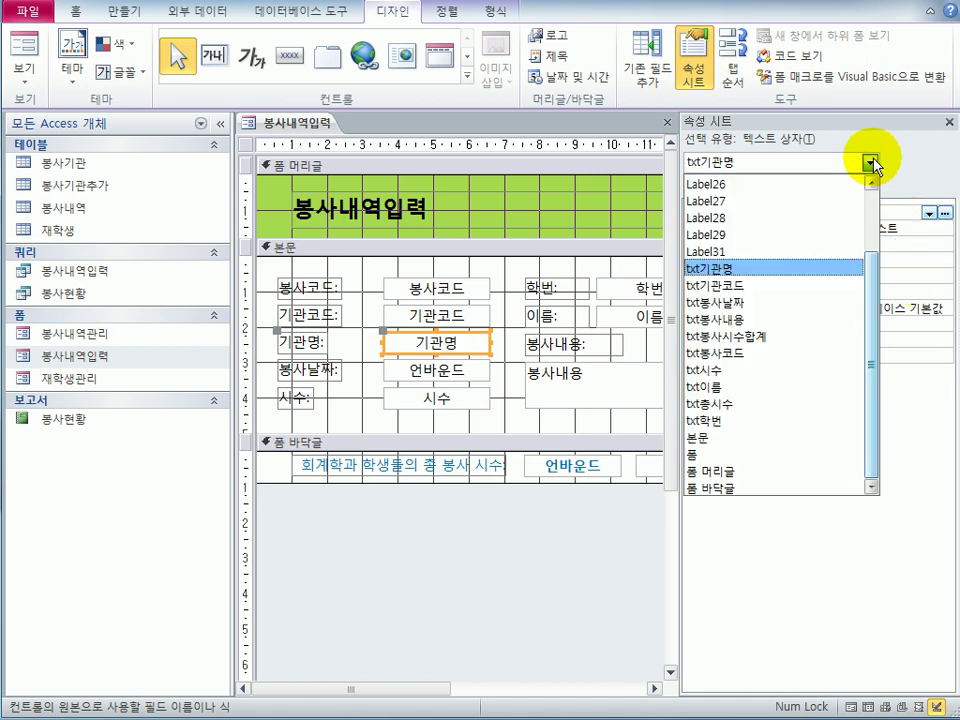
left_click(858, 302)
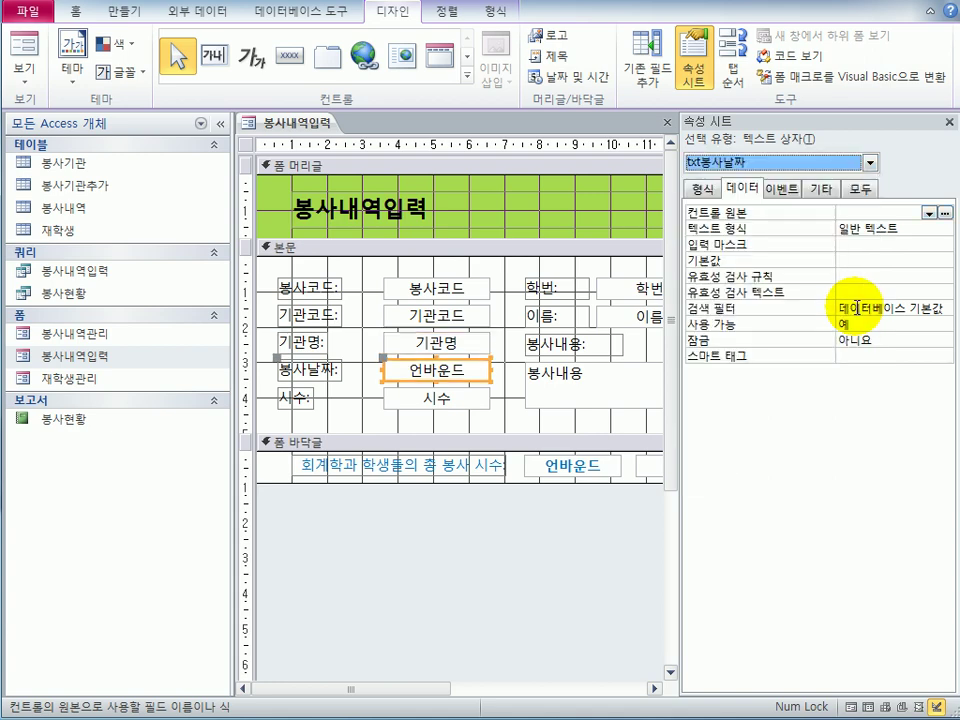
left_click(929, 213)
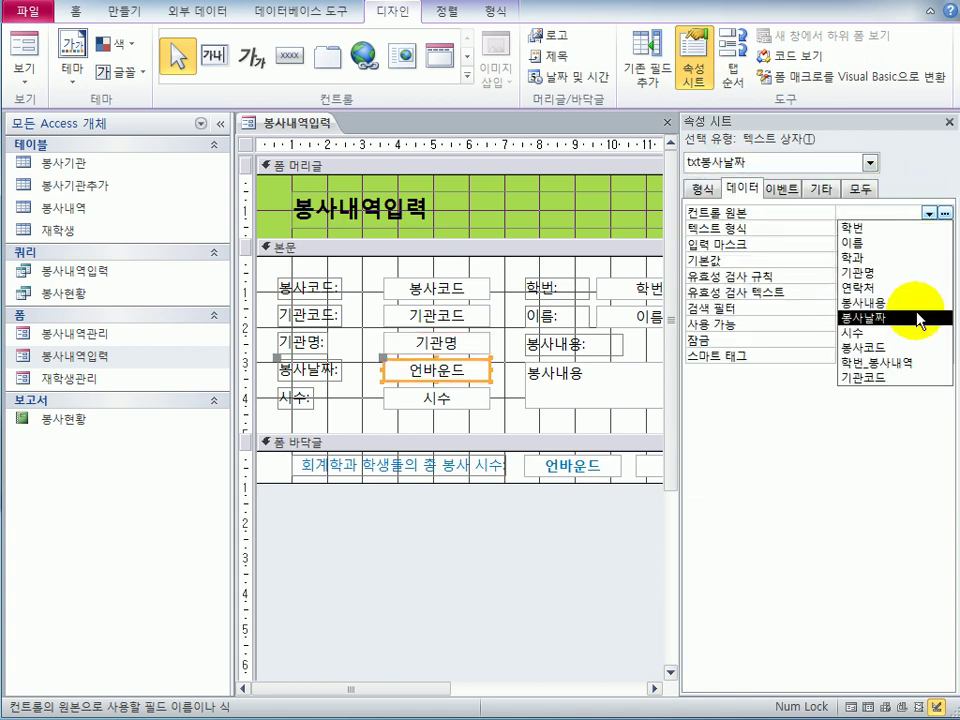
left_click(919, 320)
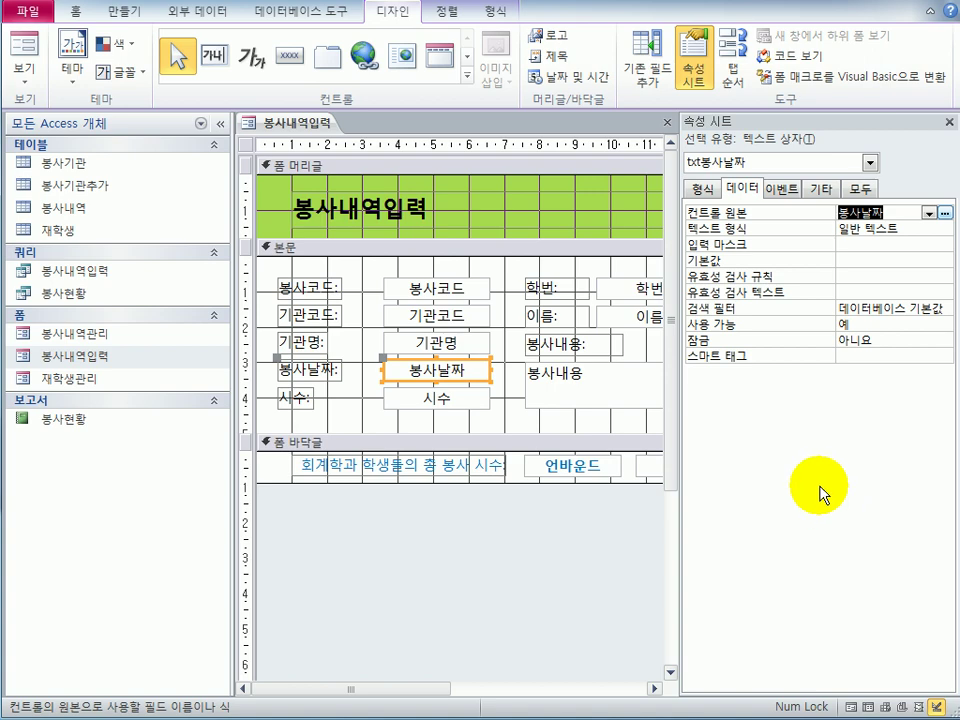
Step: Set the txt총시수 control source to ="총 시수: " & sum([시수]) and display the form in Form view
left_click(870, 162)
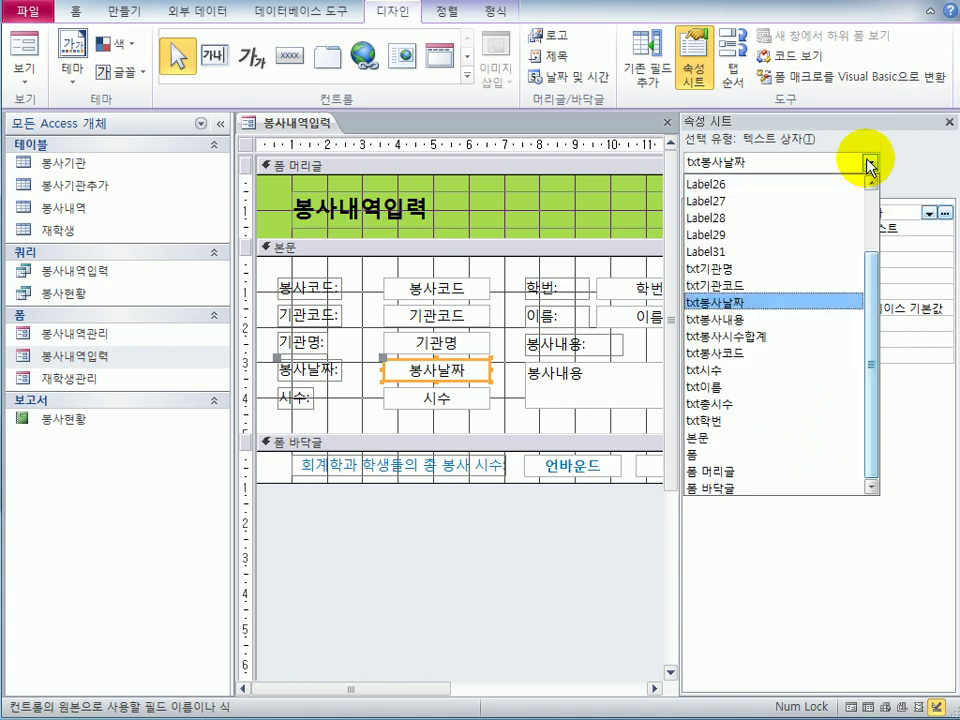
left_click(819, 403)
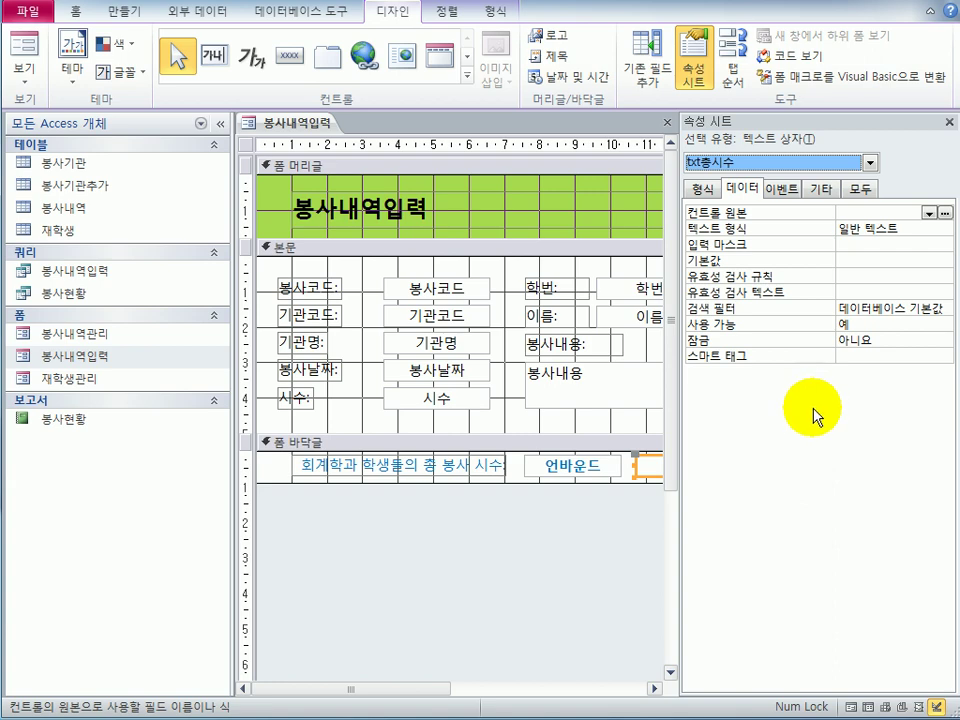
left_click(869, 215)
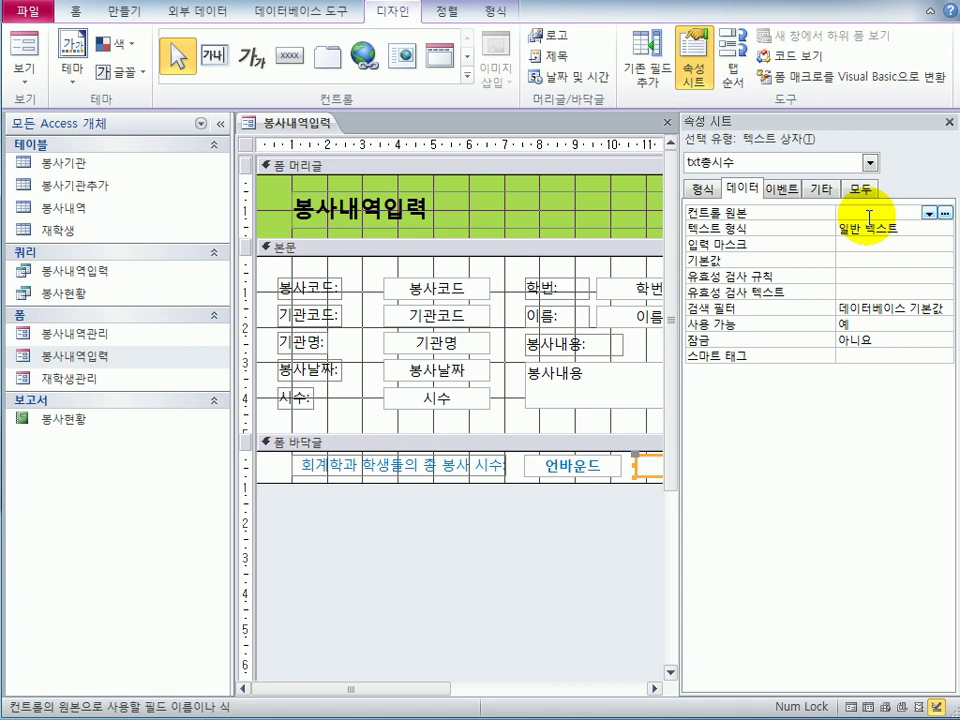
key("shift+F2")
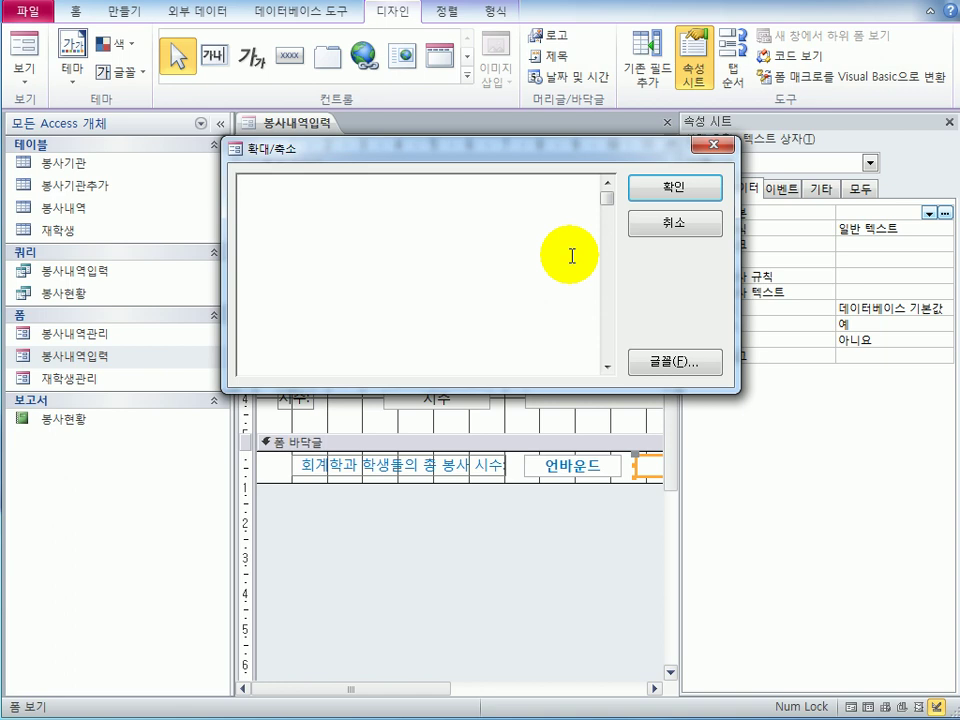
type("=\"총 시수: \" & sum([시수]")
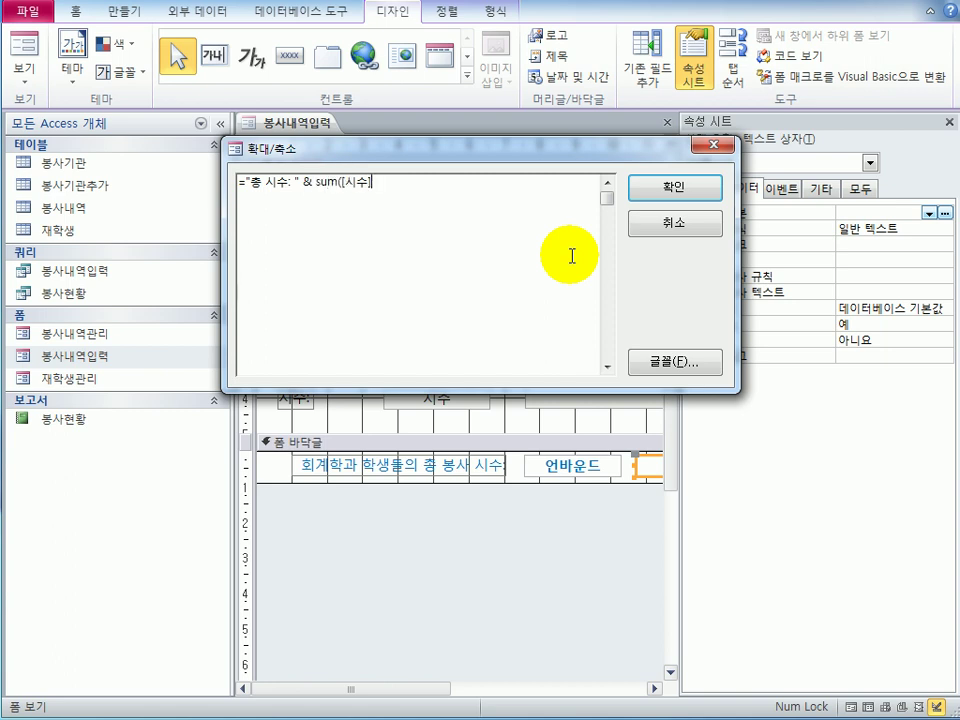
type(")")
left_click(664, 195)
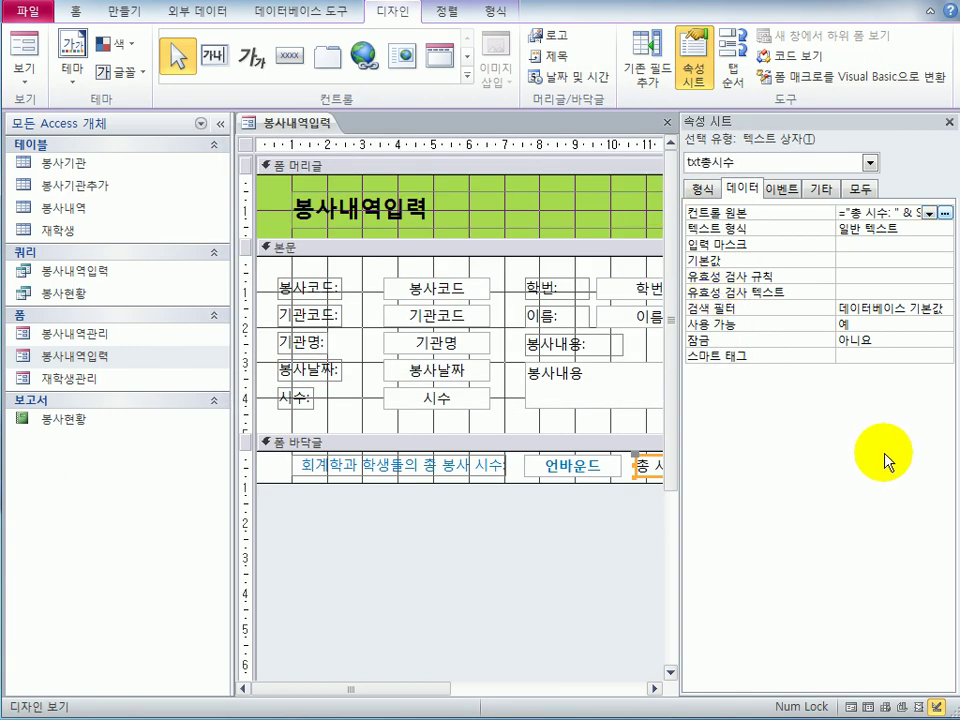
left_click(37, 52)
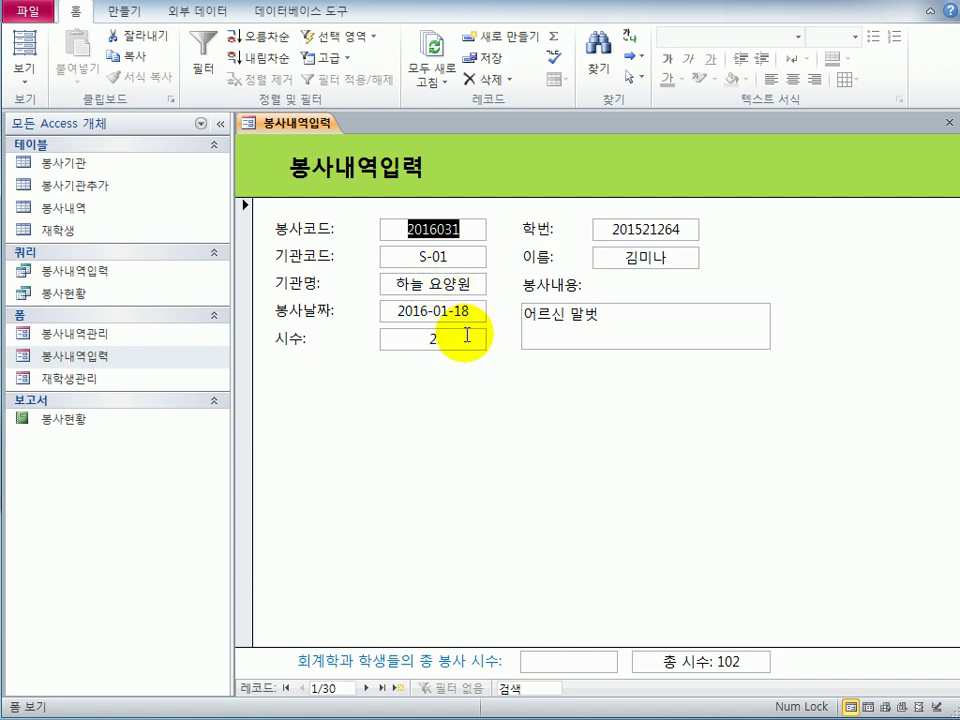
Step: Save the design changes to the 봉사내역입력 form, close it and reopen it in Design view
left_click(947, 124)
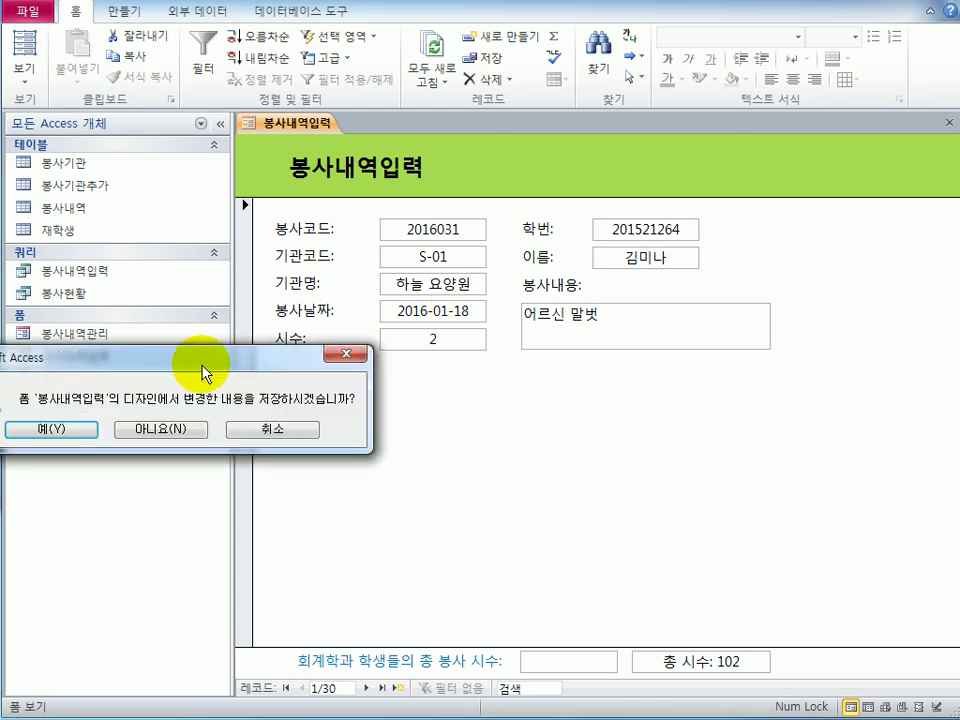
left_click(290, 396)
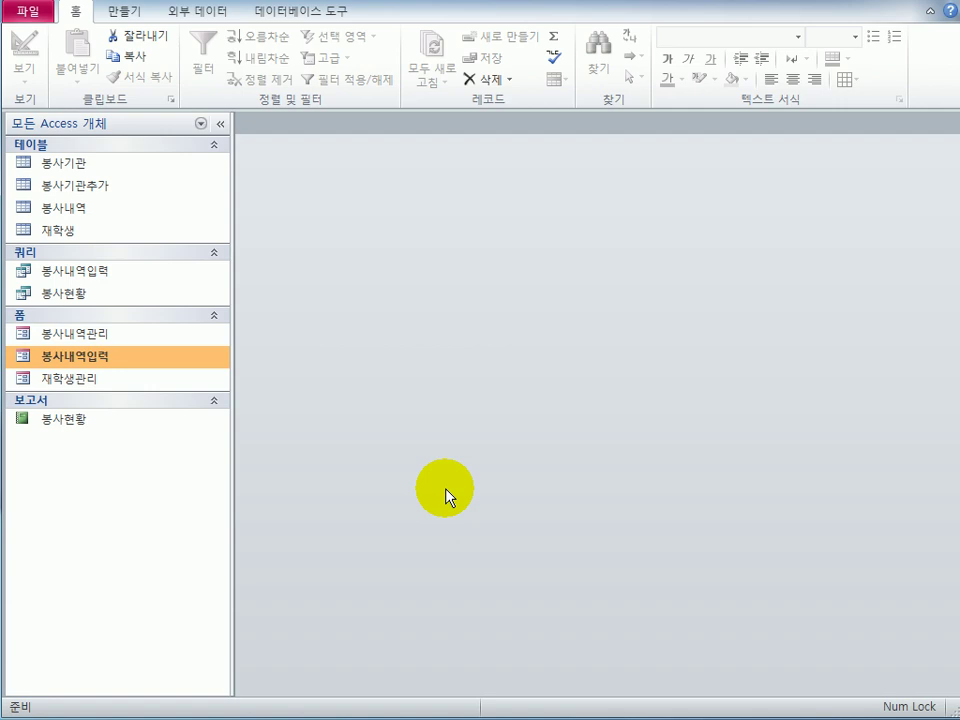
right_click(95, 361)
left_click(161, 419)
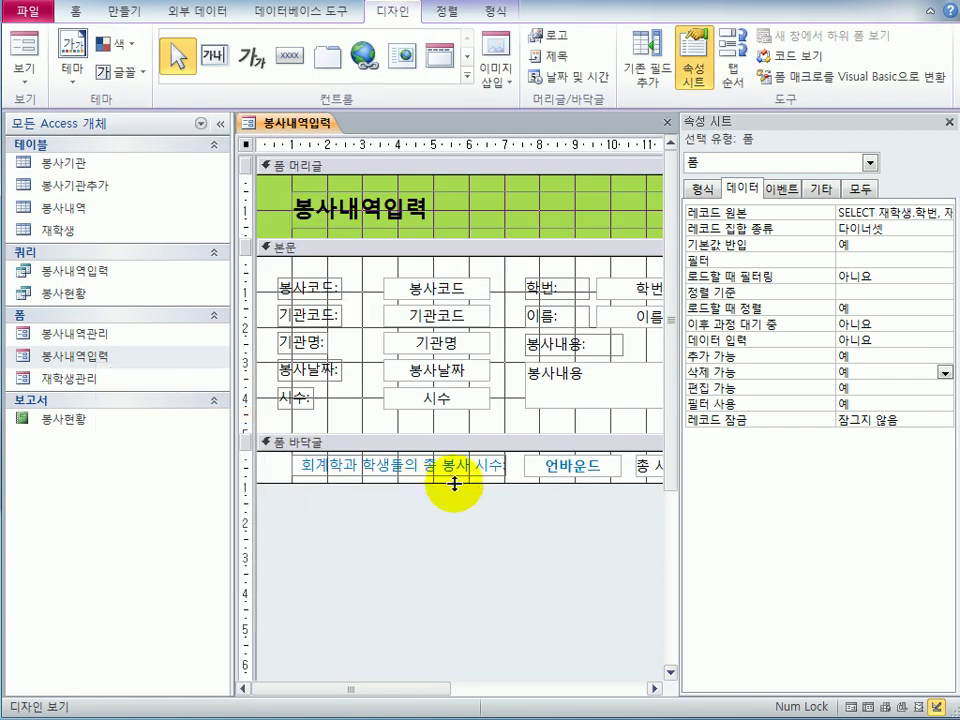
left_click(949, 121)
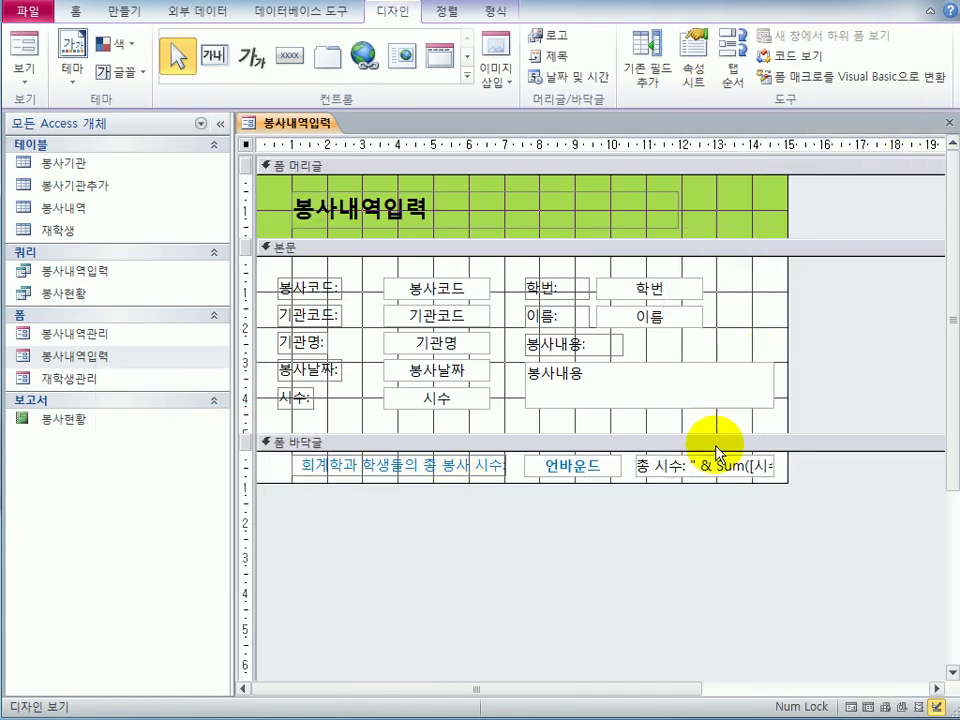
Step: Begin the control source of the txt봉사시수합계 text box in the form footer as a DSum expression that totals the [시수] field
left_click(576, 468)
left_click(700, 55)
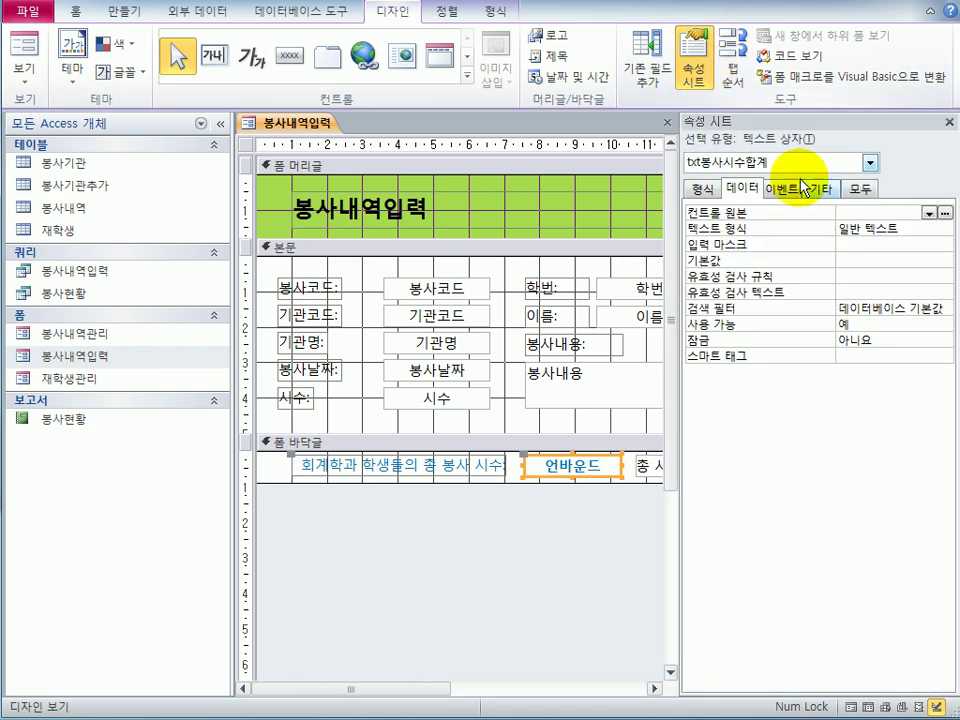
left_click(853, 161)
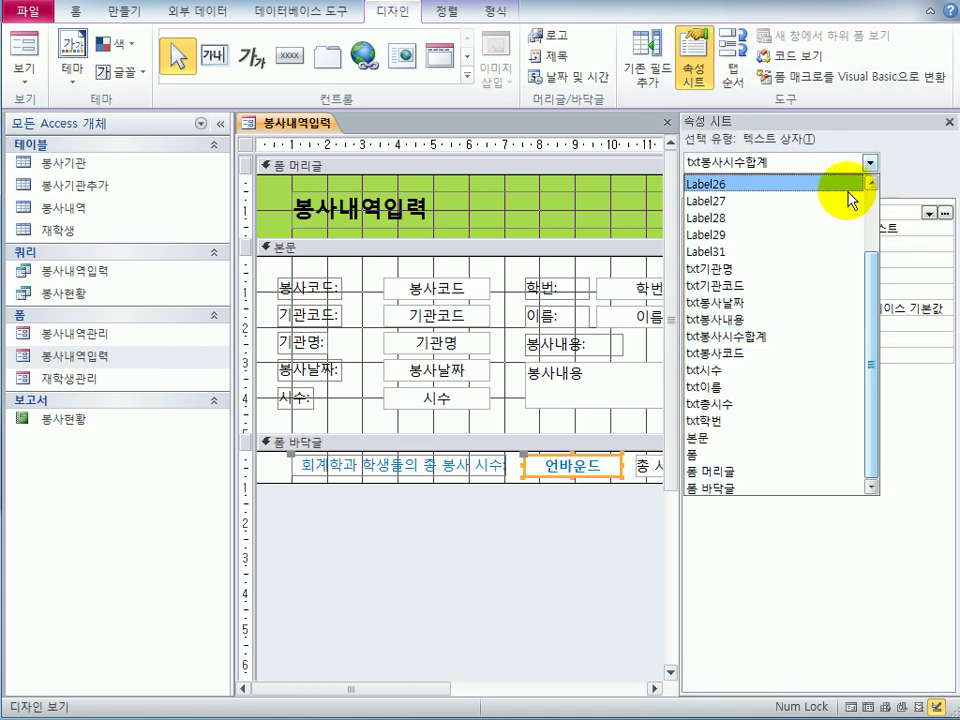
left_click(845, 404)
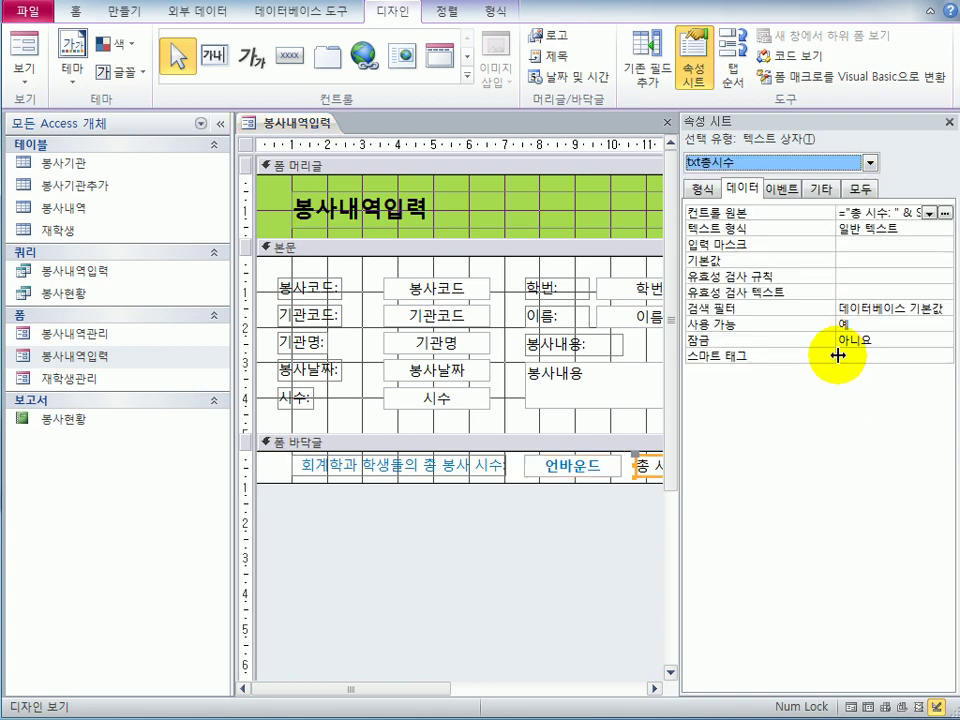
left_click(870, 162)
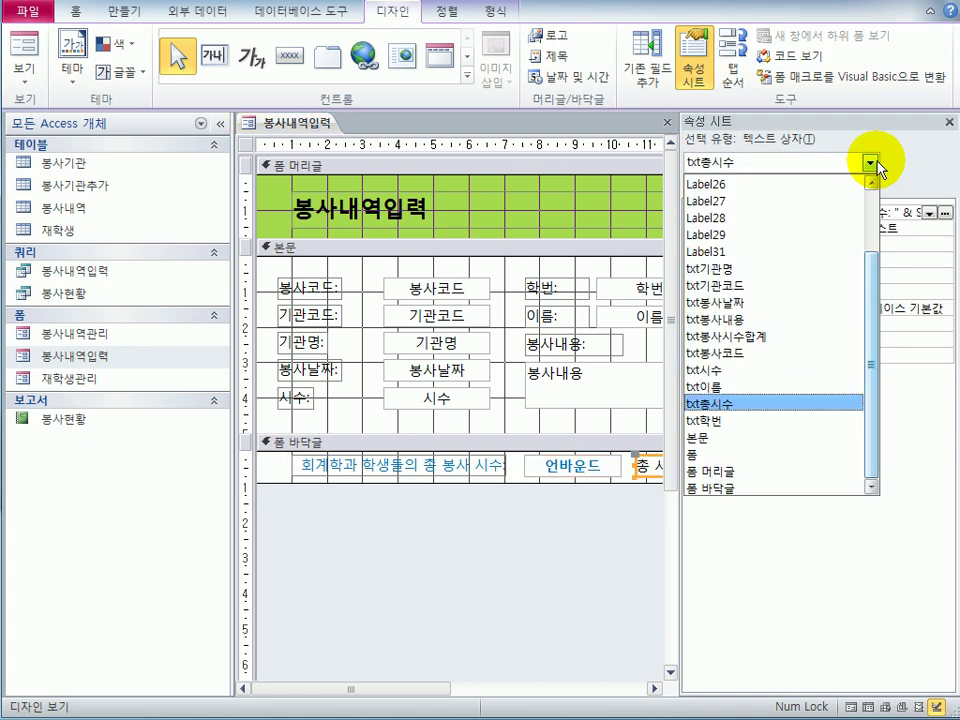
left_click(795, 338)
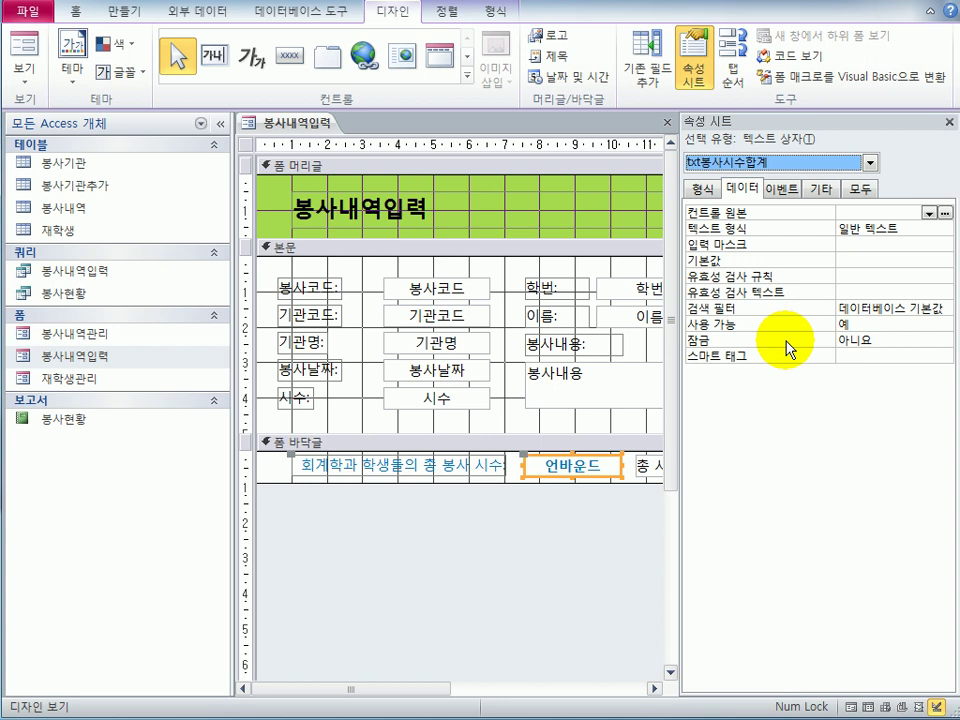
left_click(897, 215)
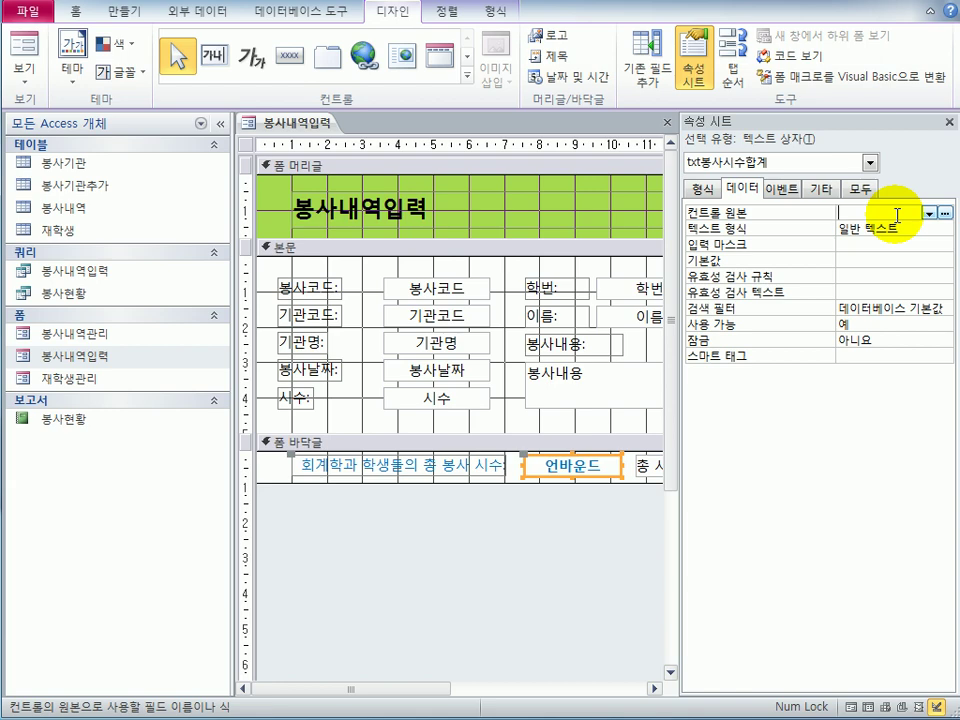
key("shift+F2")
left_click_drag(596, 146, 572, 192)
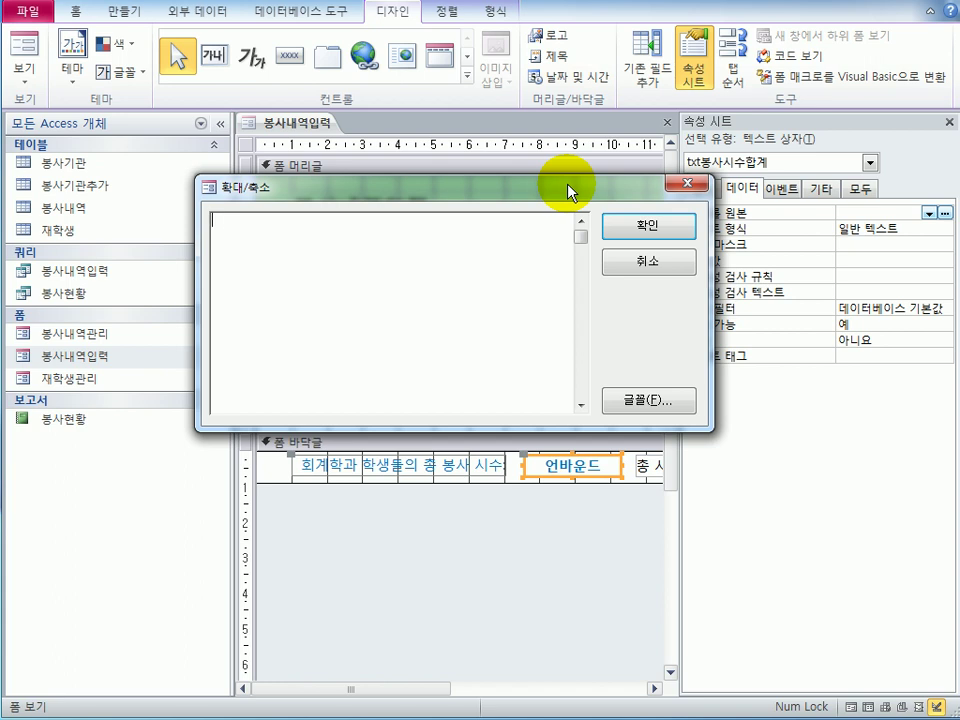
type("=")
type("ssum(")
type("\"")
type("\",")
type("\"\"")
type(",")
type("\"\")")
key("Left")
key("Left")
key("Left")
key("Left")
type("[시수]")
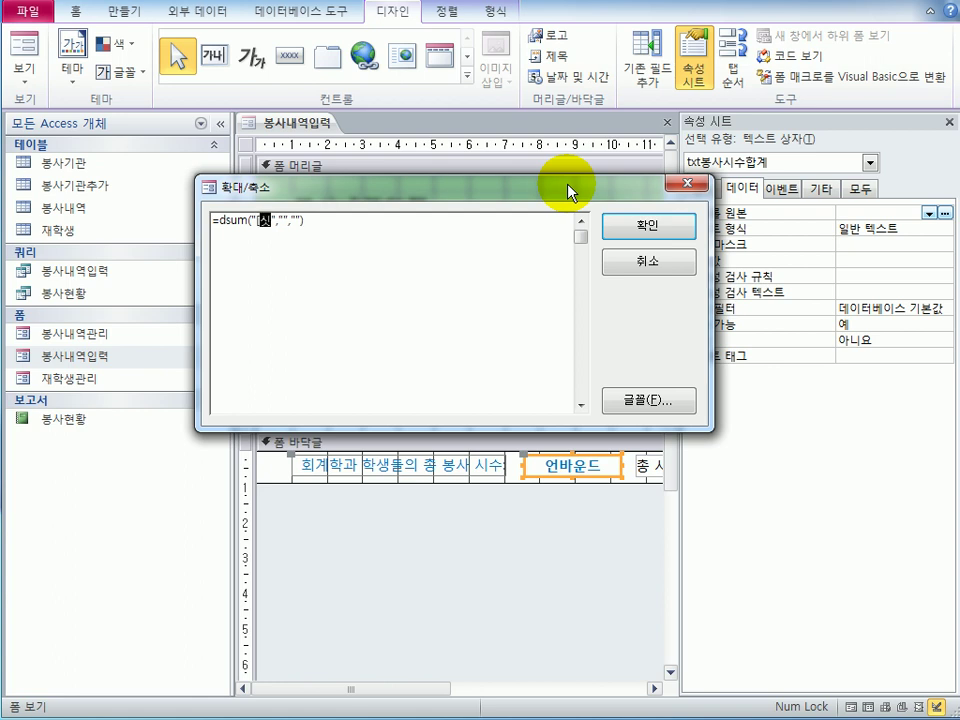
Step: Complete the DSum expression with 봉사내역입력 as its domain and [학과]='회계학과' as its criterion
key("Right")
key("Right")
key("Right")
type("봉사")
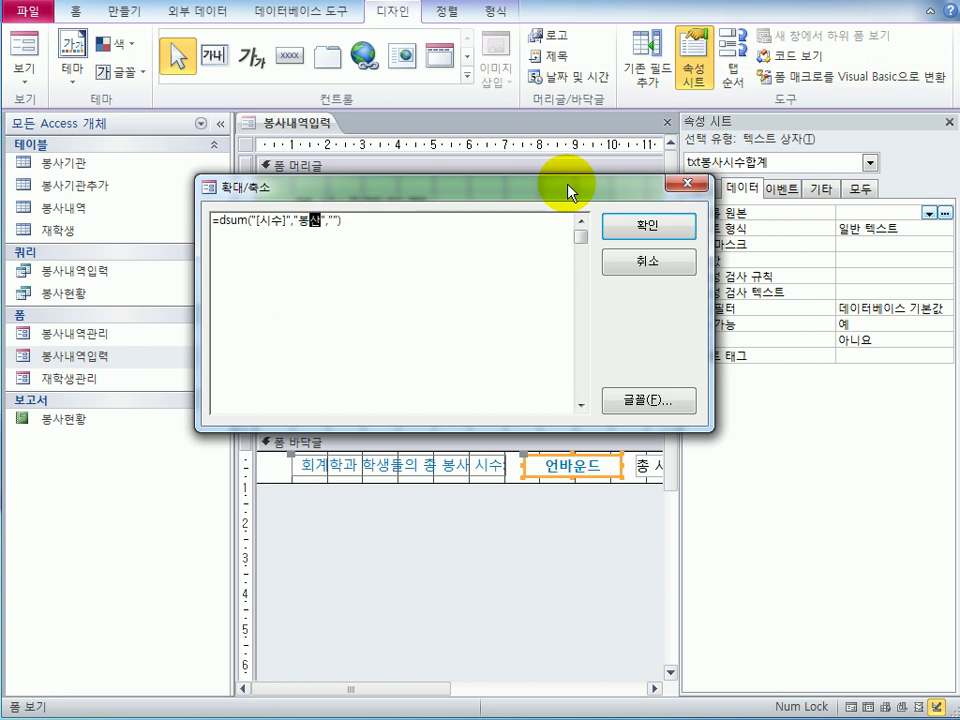
type("내역입력")
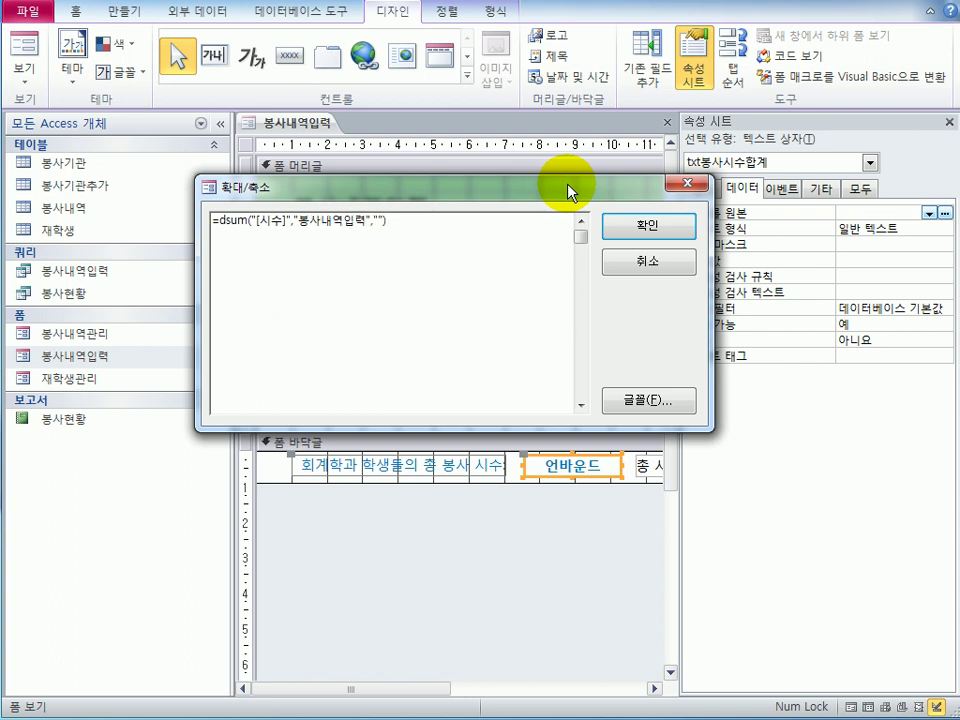
key("Right")
key("Right")
key("Right")
type("[학과]='회계학과'")
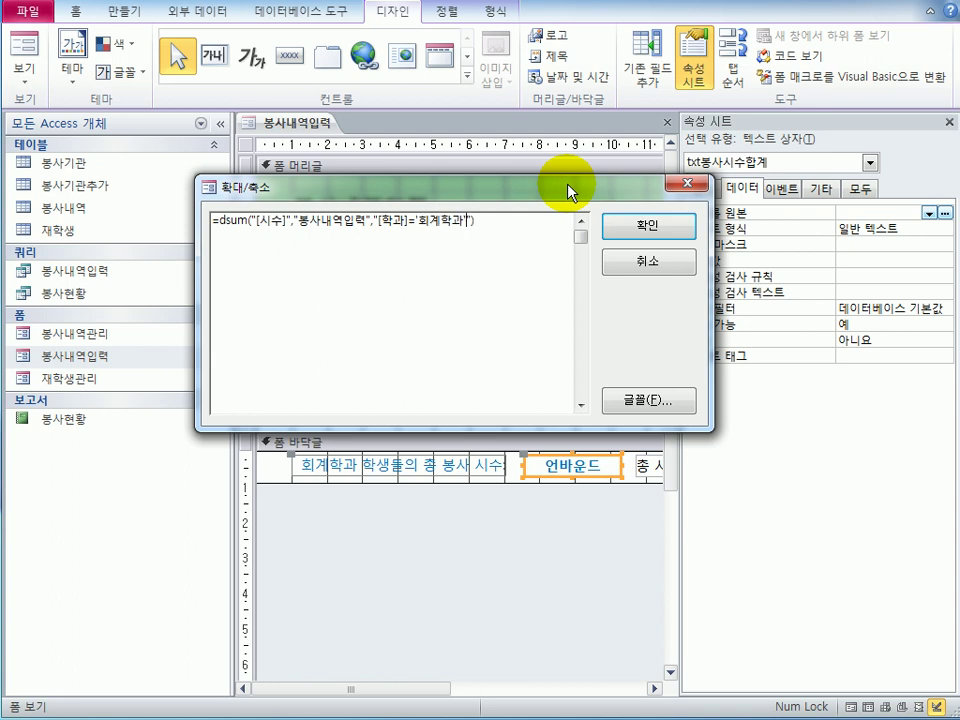
left_click(622, 223)
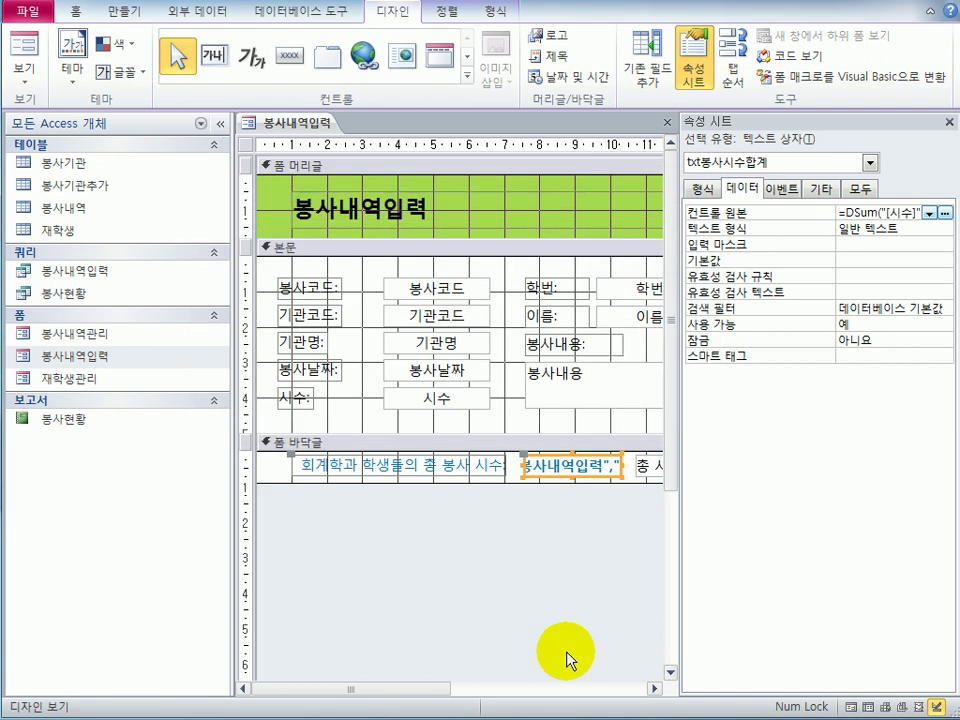
Step: Check the footer totals of the 봉사내역입력 form in Form view and close the form
left_click(24, 50)
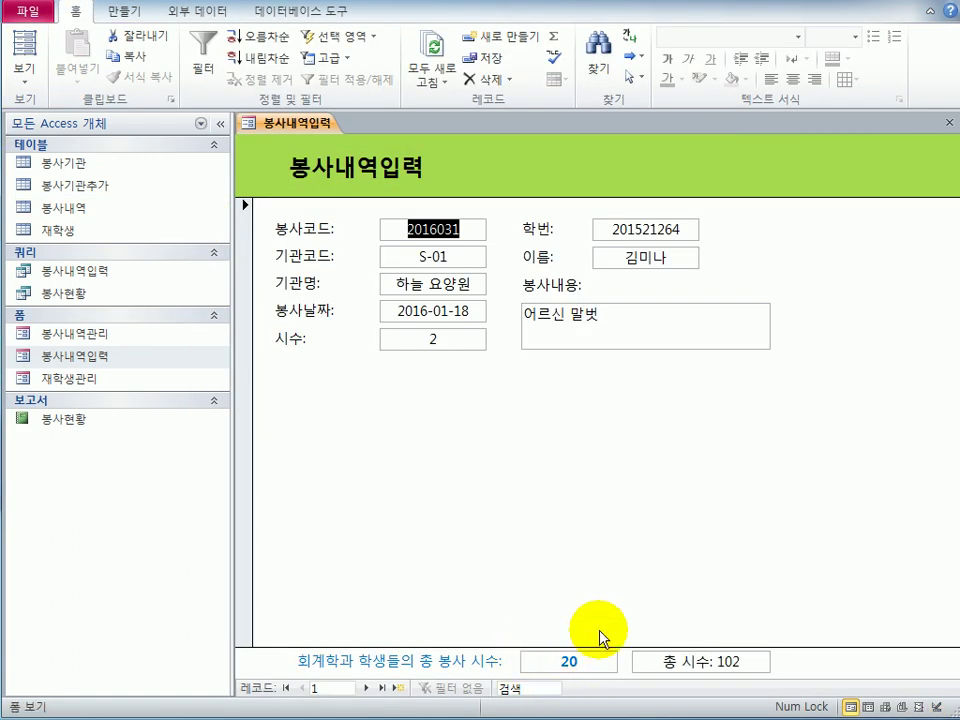
left_click(583, 664)
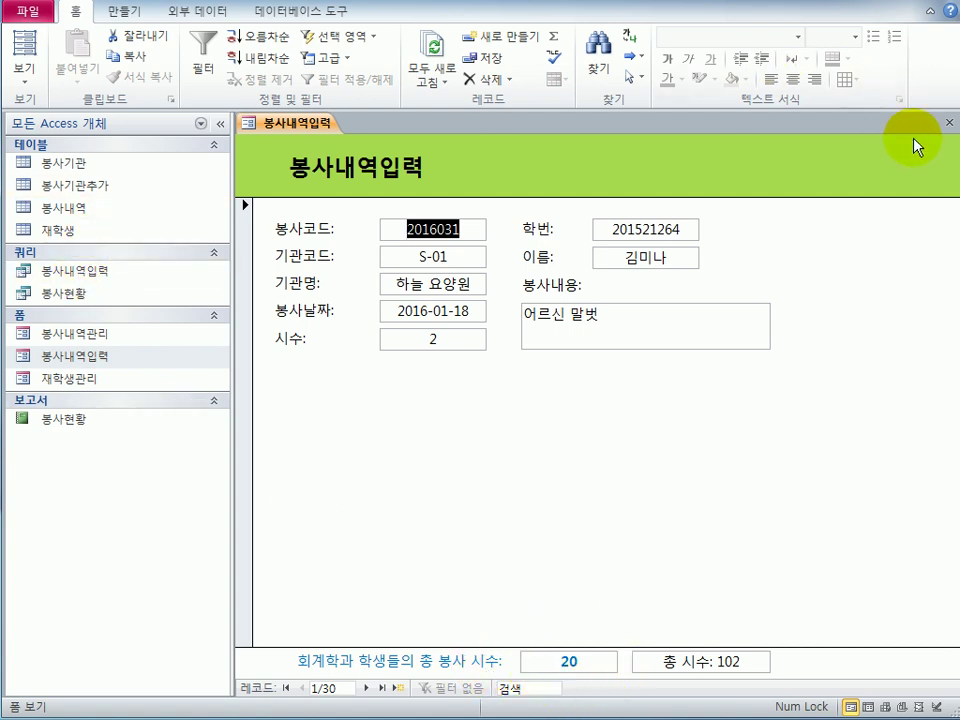
left_click(948, 123)
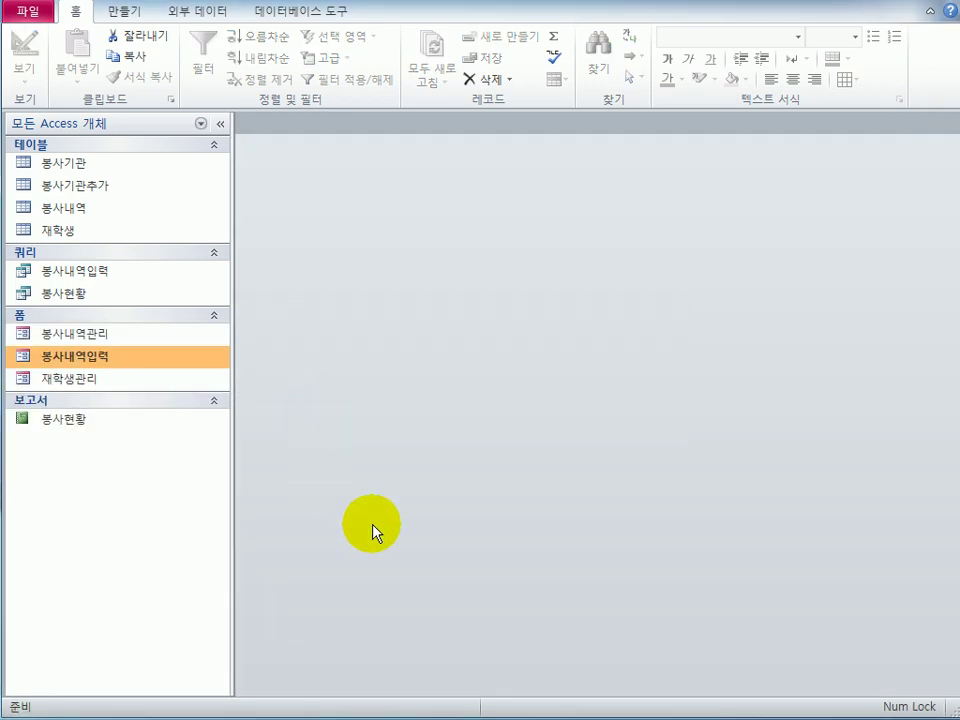
Step: Open the 봉사내역관리 form in Design view
left_click(70, 336)
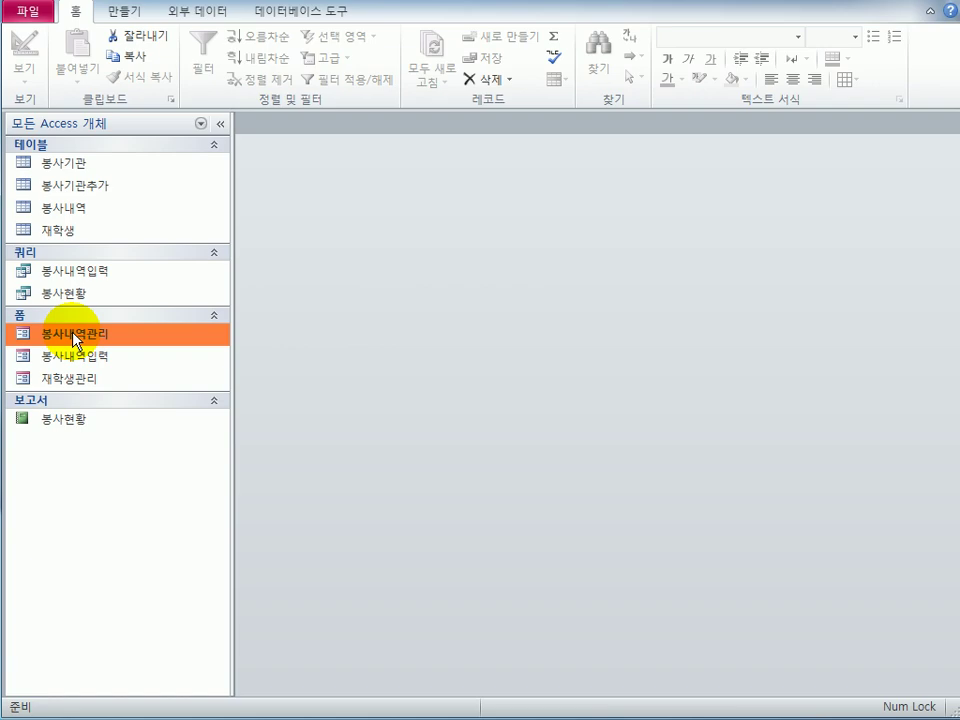
right_click(73, 334)
left_click(231, 392)
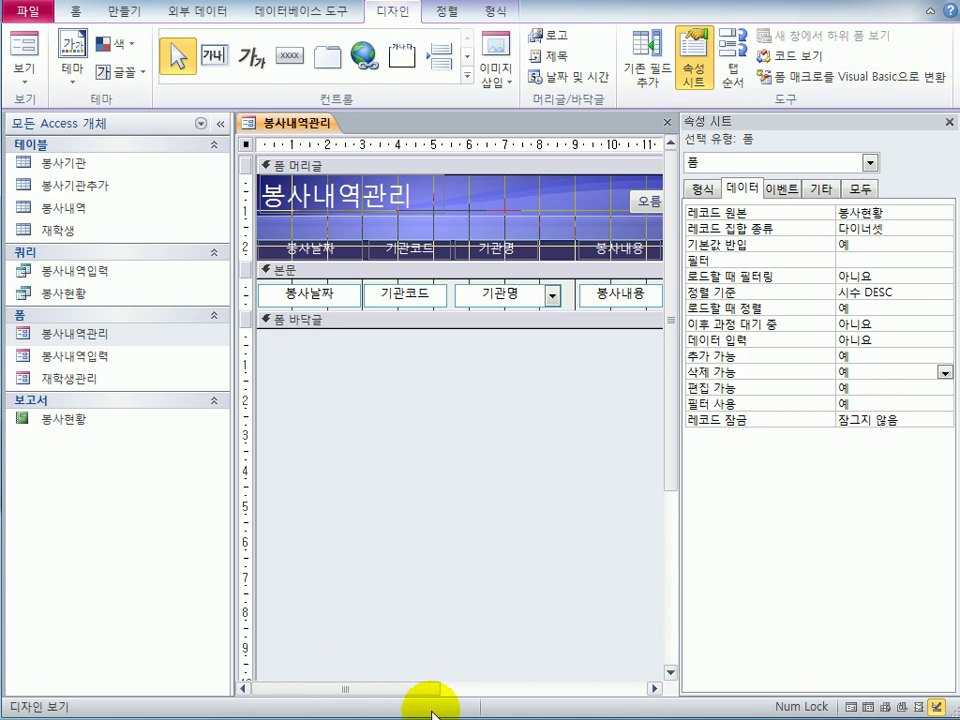
Step: Copy the 입력 command button (cmd입력) in the form header and paste a duplicate into the form
left_click_drag(405, 692, 590, 688)
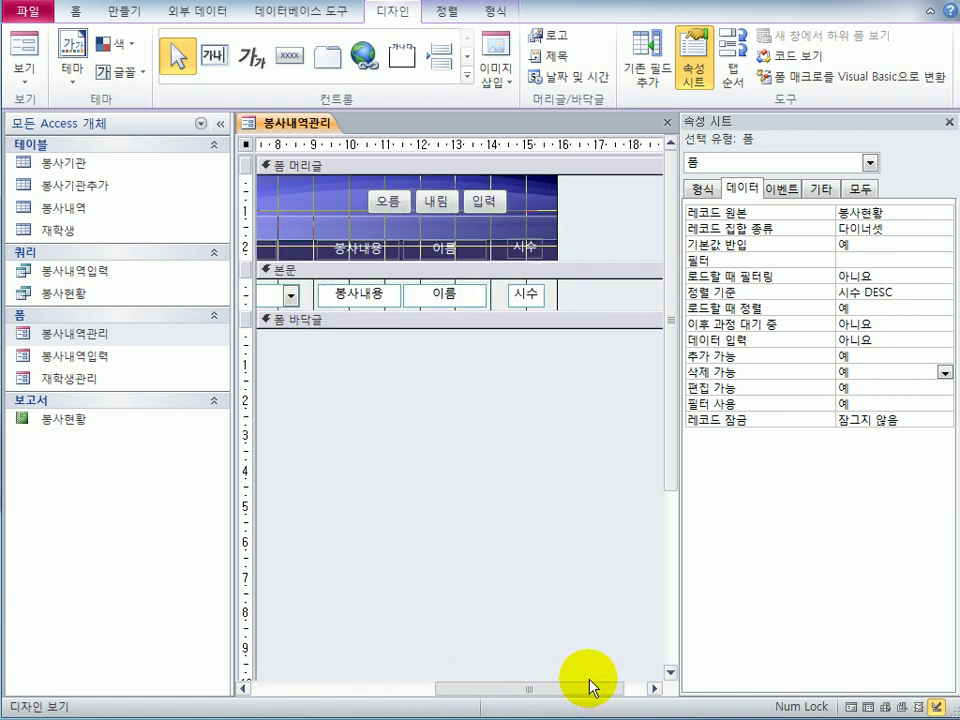
left_click(387, 202)
left_click(440, 199)
left_click(486, 202)
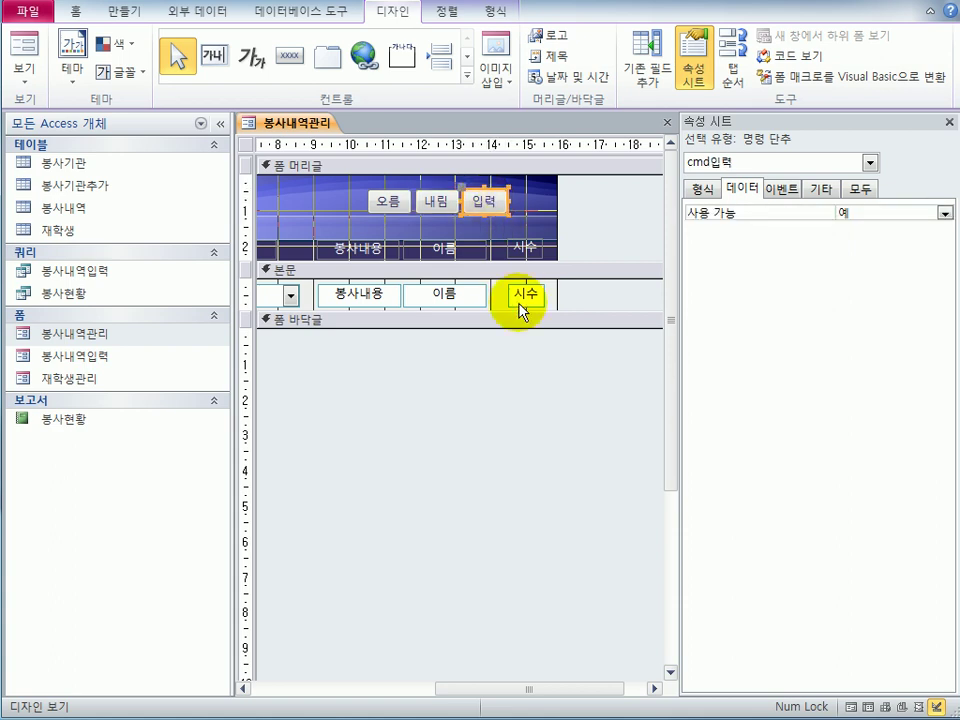
right_click(481, 203)
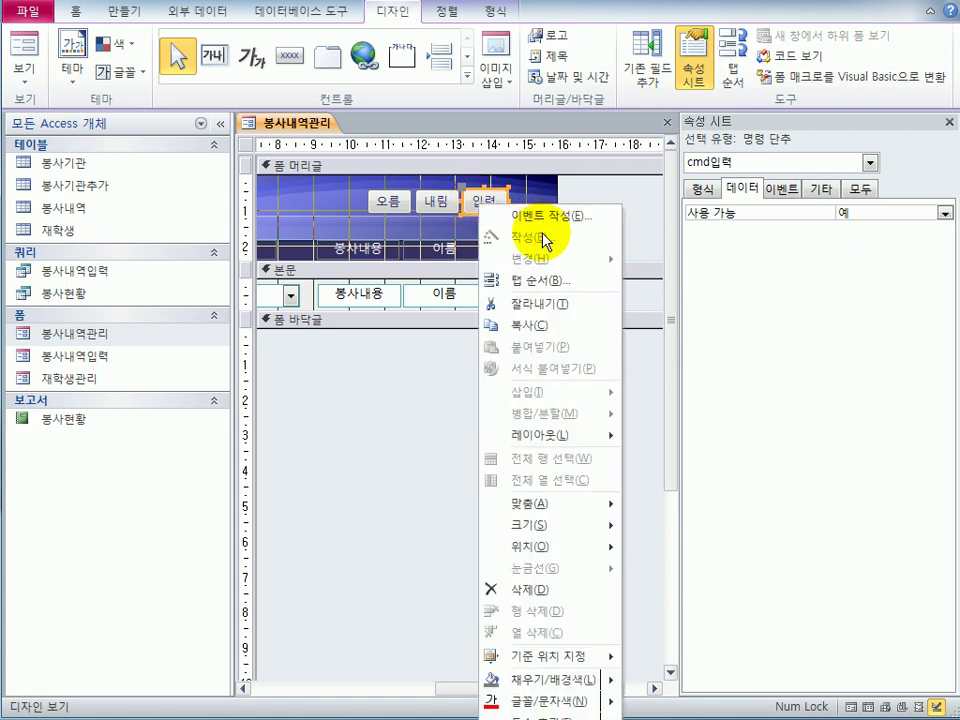
left_click(549, 326)
right_click(537, 226)
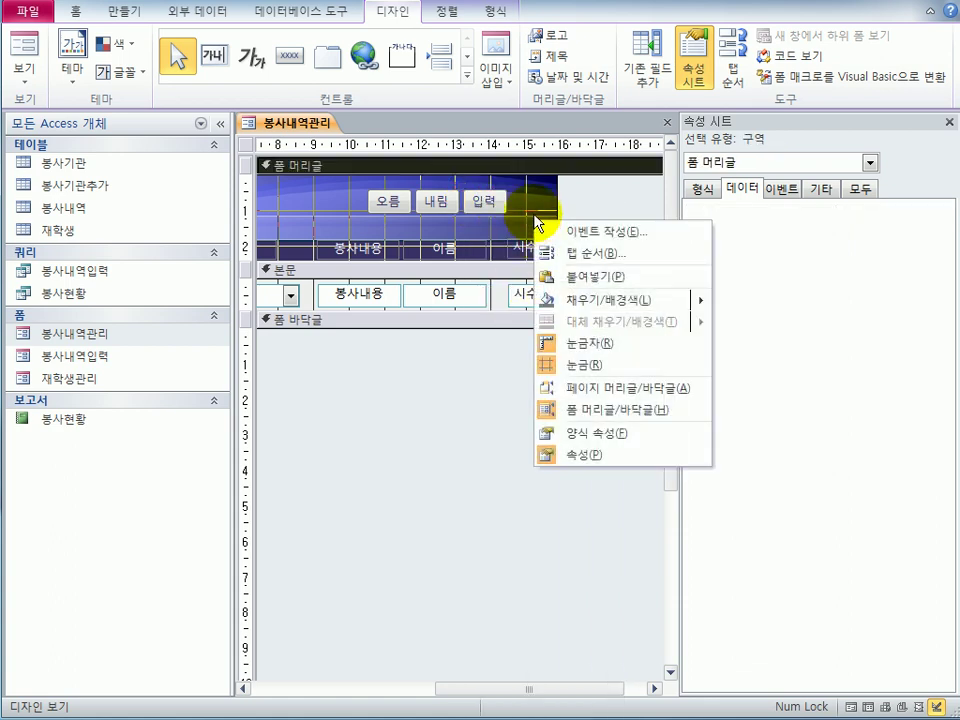
left_click(585, 204)
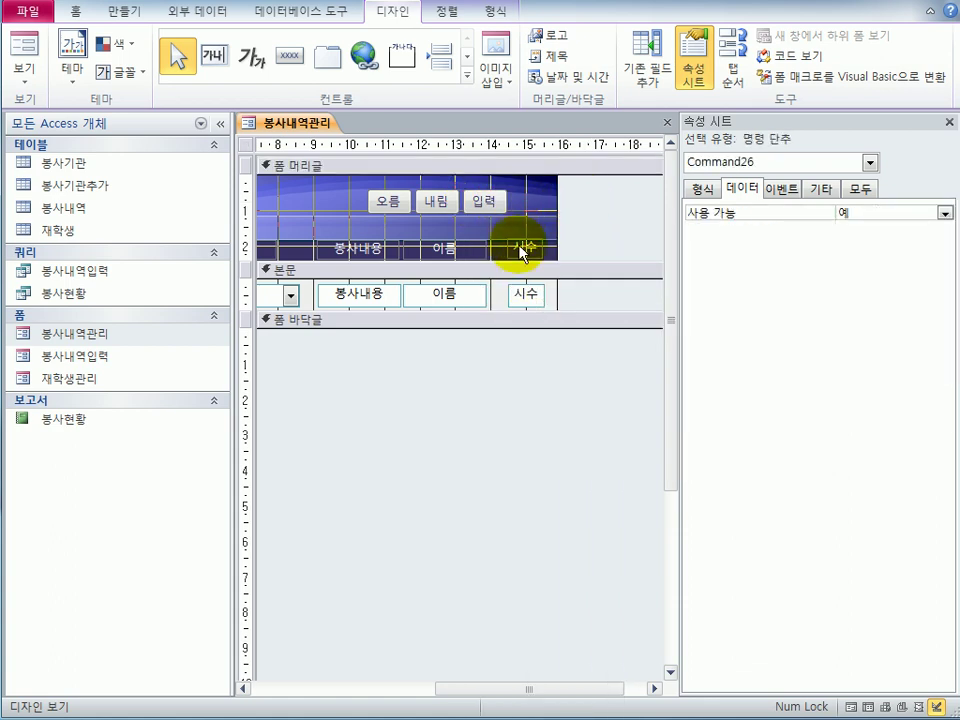
Step: Move the duplicated 입력 button into the form header, directly to the right of the original 입력 button
left_click_drag(556, 688, 322, 702)
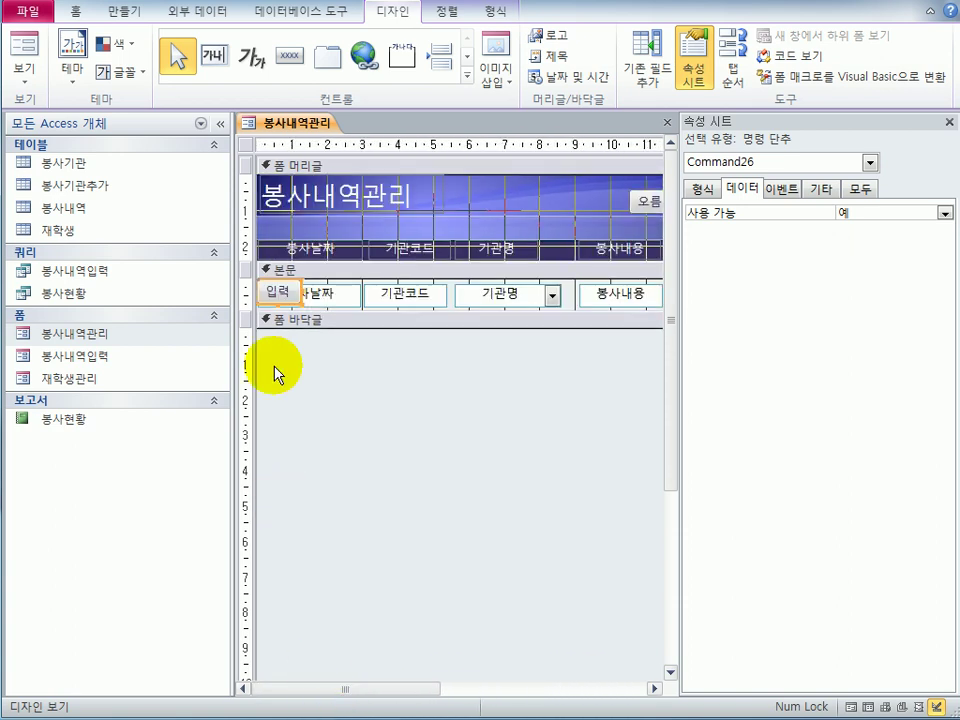
left_click_drag(280, 298, 551, 228)
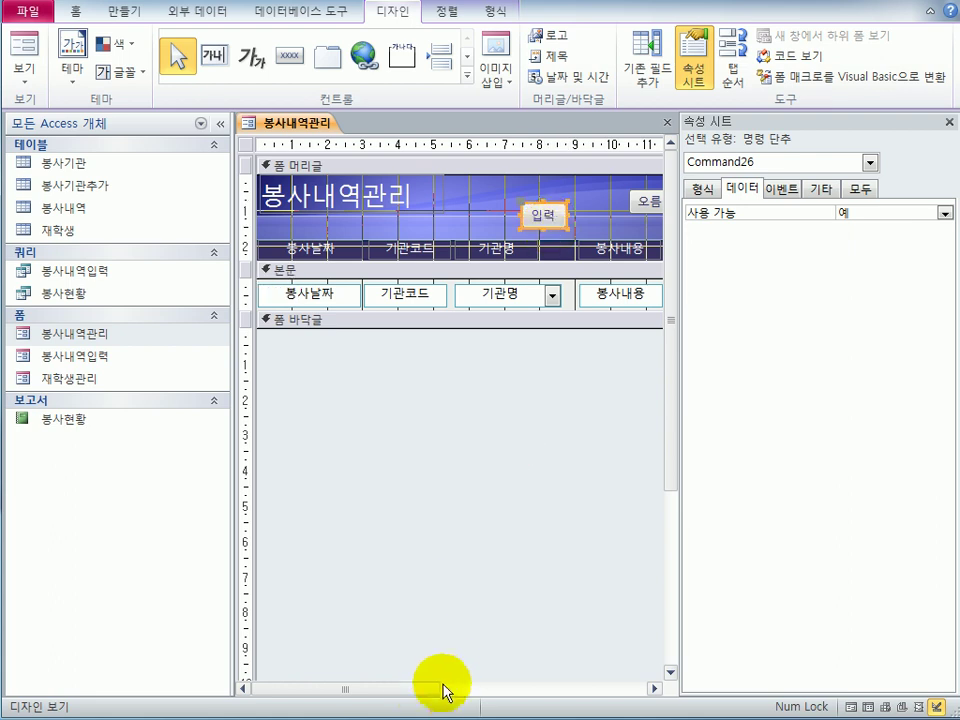
left_click_drag(418, 690, 433, 697)
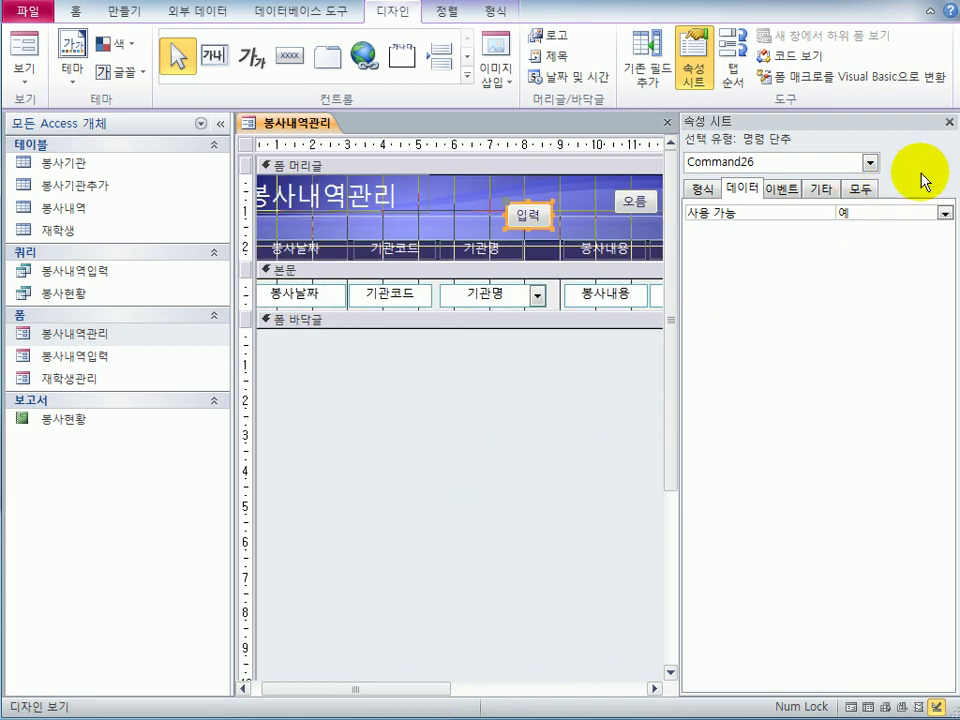
left_click(950, 121)
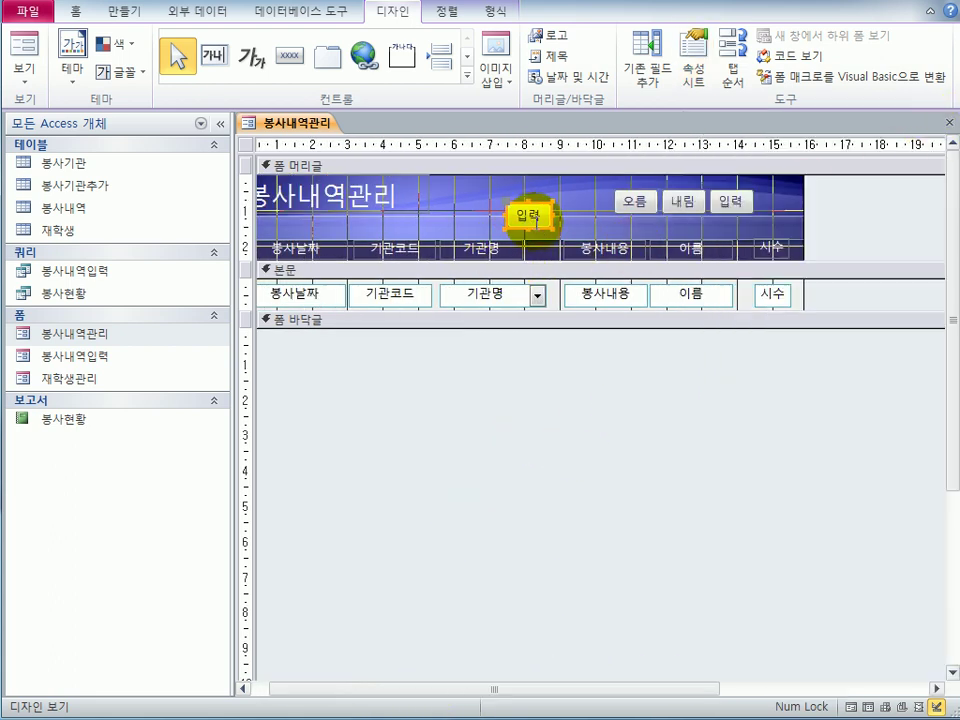
left_click_drag(729, 208, 787, 213)
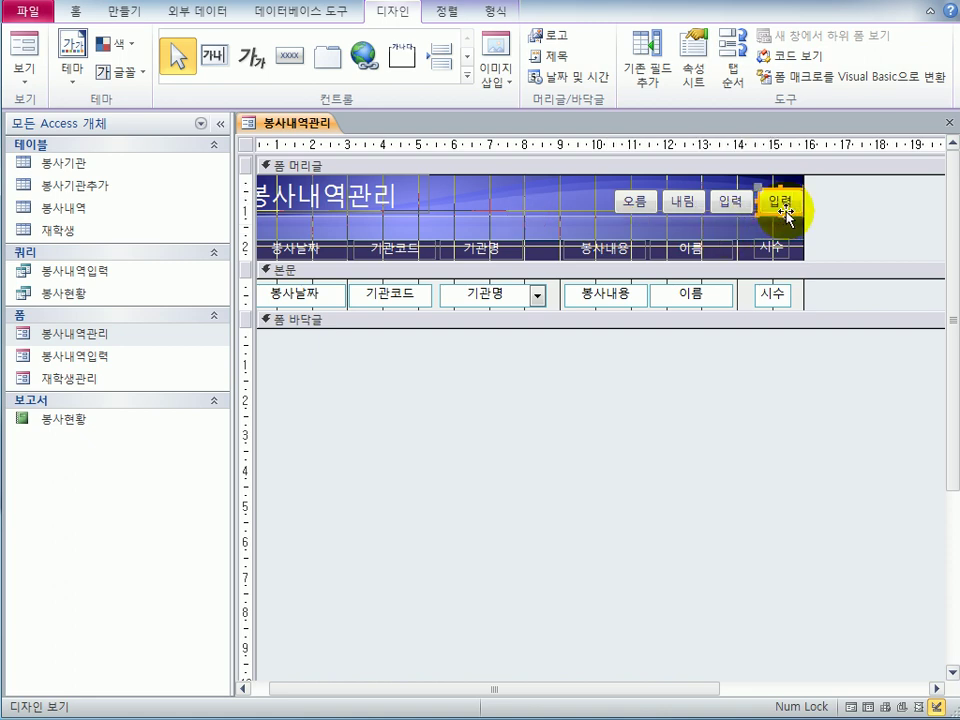
Step: Set the name property of the duplicated button to cmd출력
left_click(694, 62)
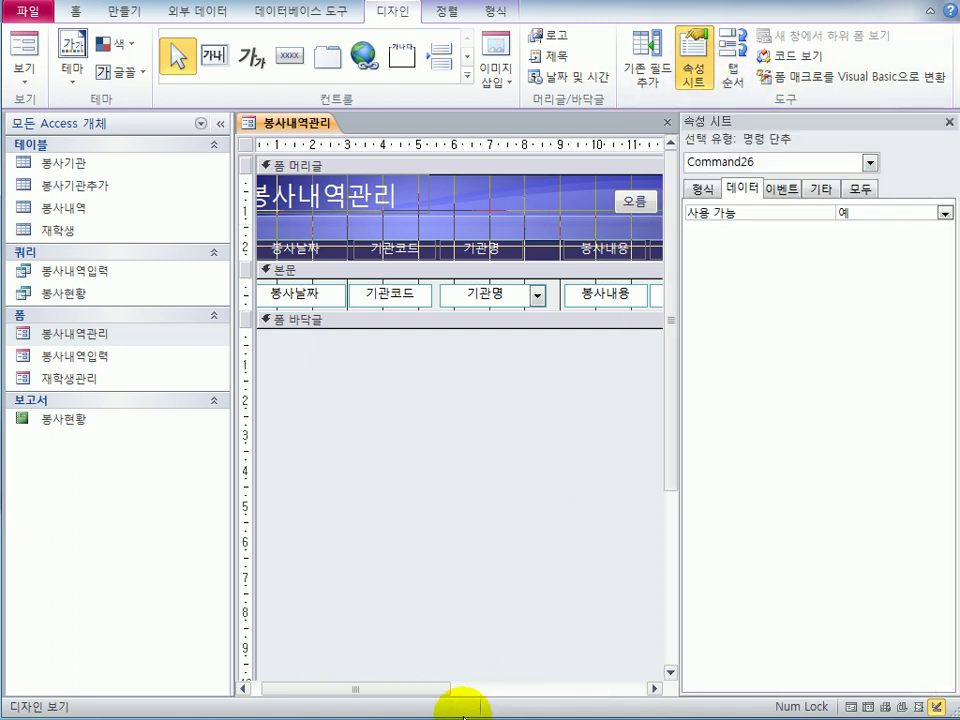
left_click_drag(407, 690, 518, 706)
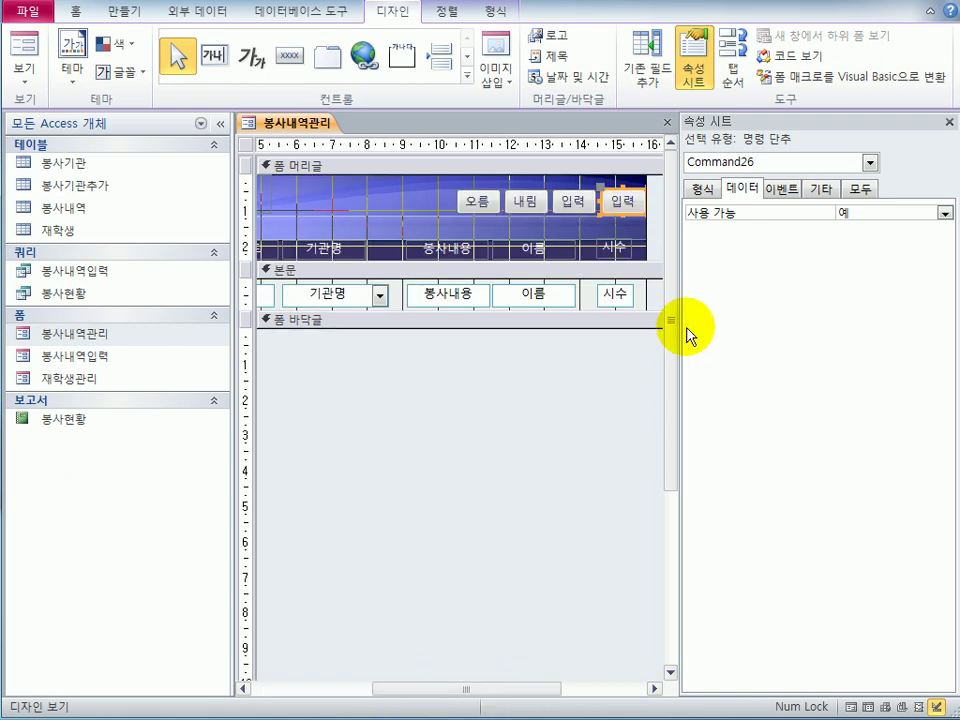
left_click(855, 190)
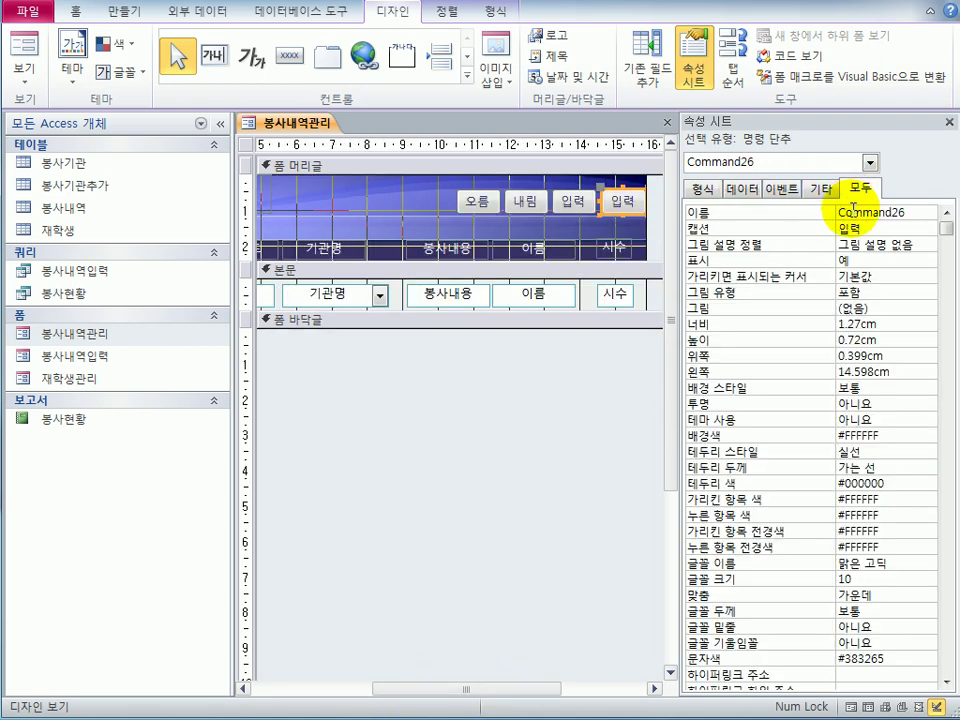
left_click(917, 213)
type("cmd출력")
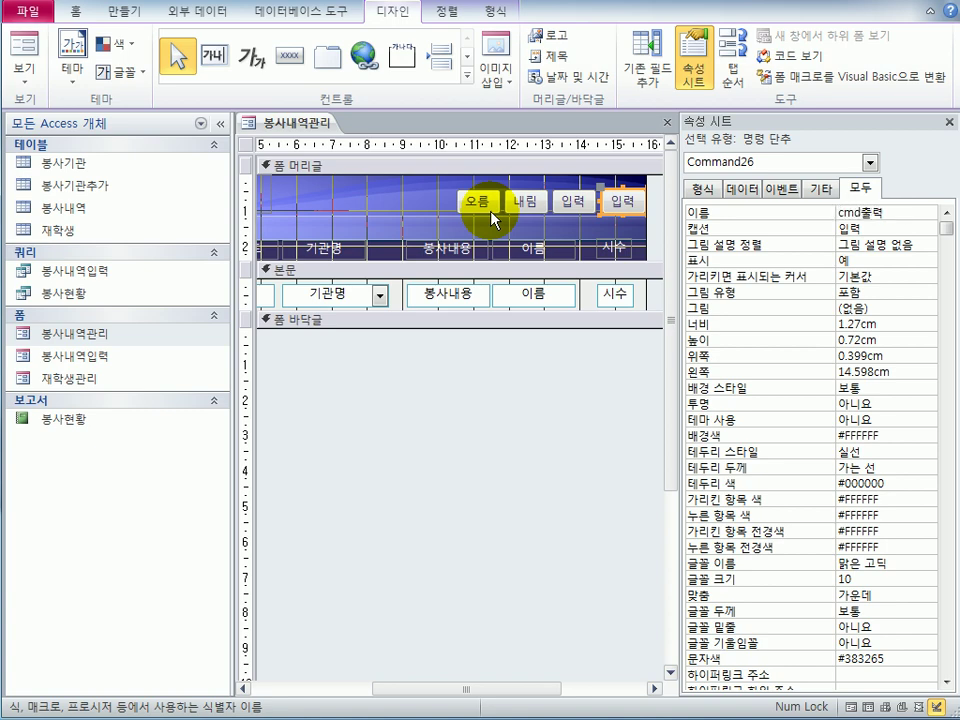
Step: Set the caption of the cmd출력 button to 출력
key("Return")
type("출력")
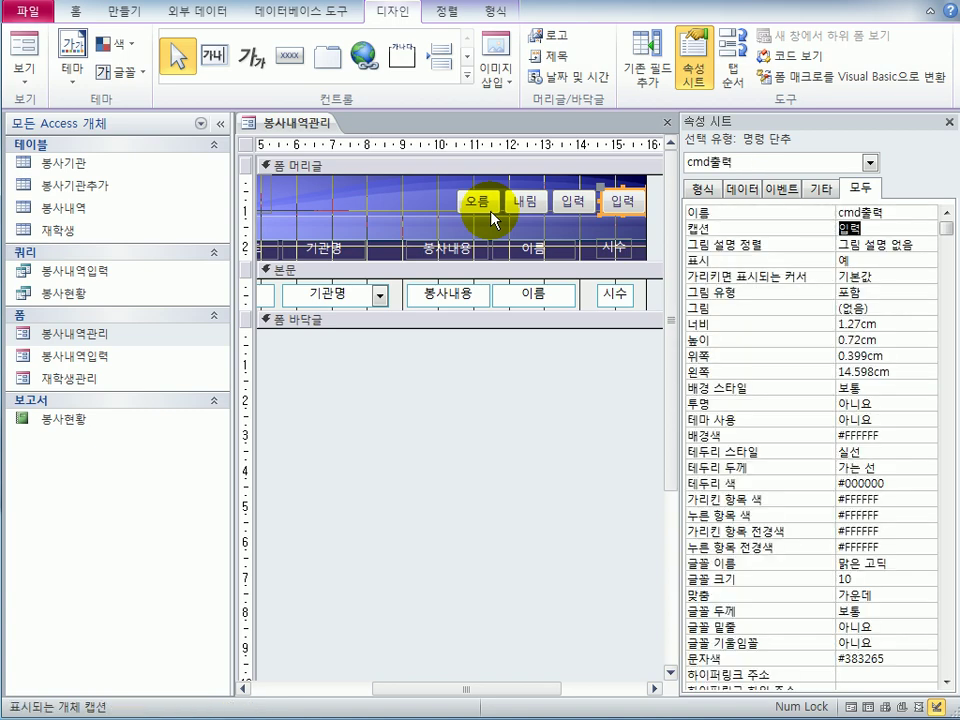
key("Return")
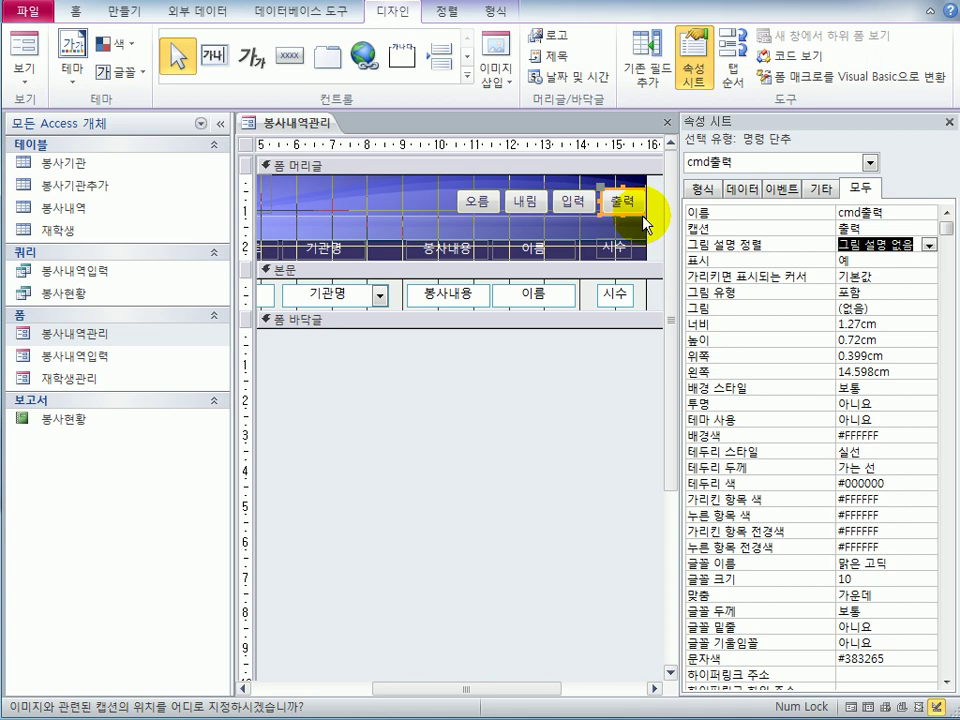
Step: Create a new macro and add an OpenReport action to it
left_click(118, 14)
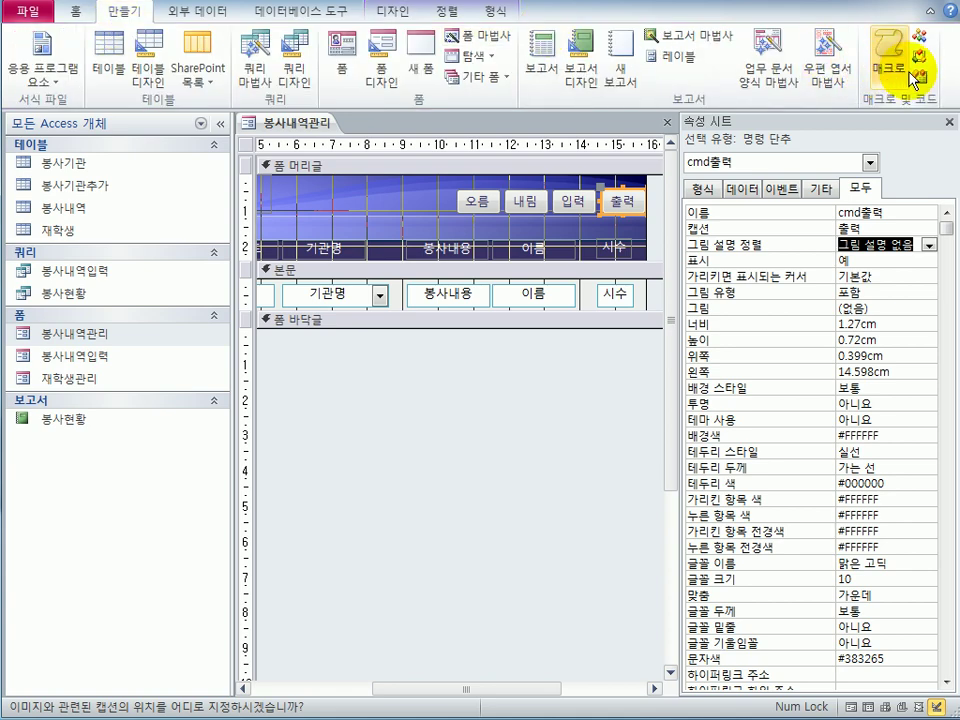
left_click(910, 78)
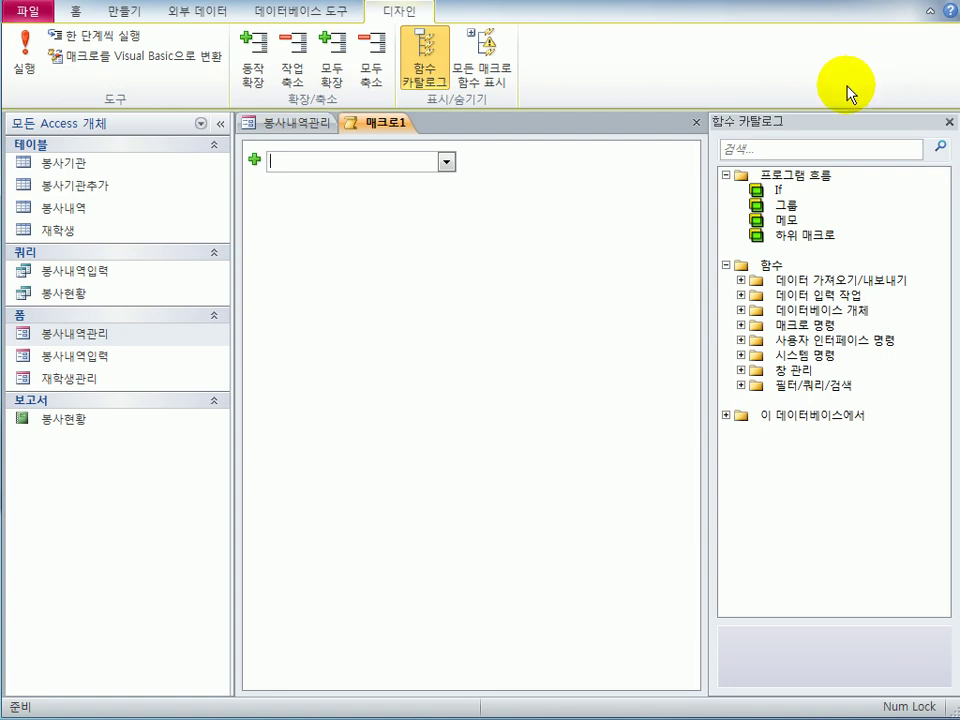
left_click(446, 161)
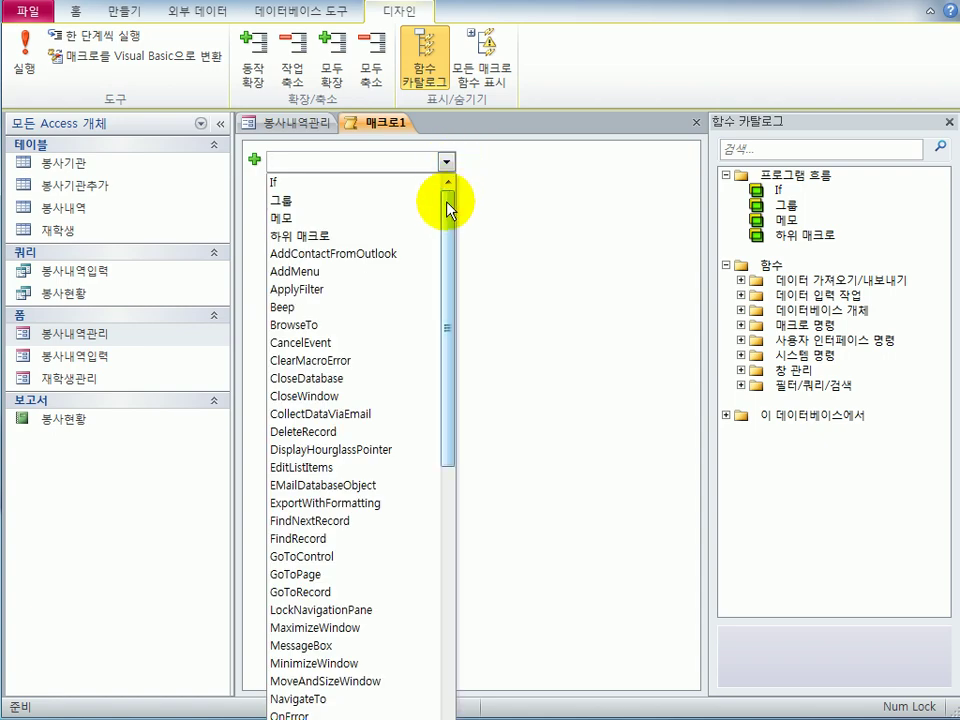
left_click_drag(449, 195, 452, 326)
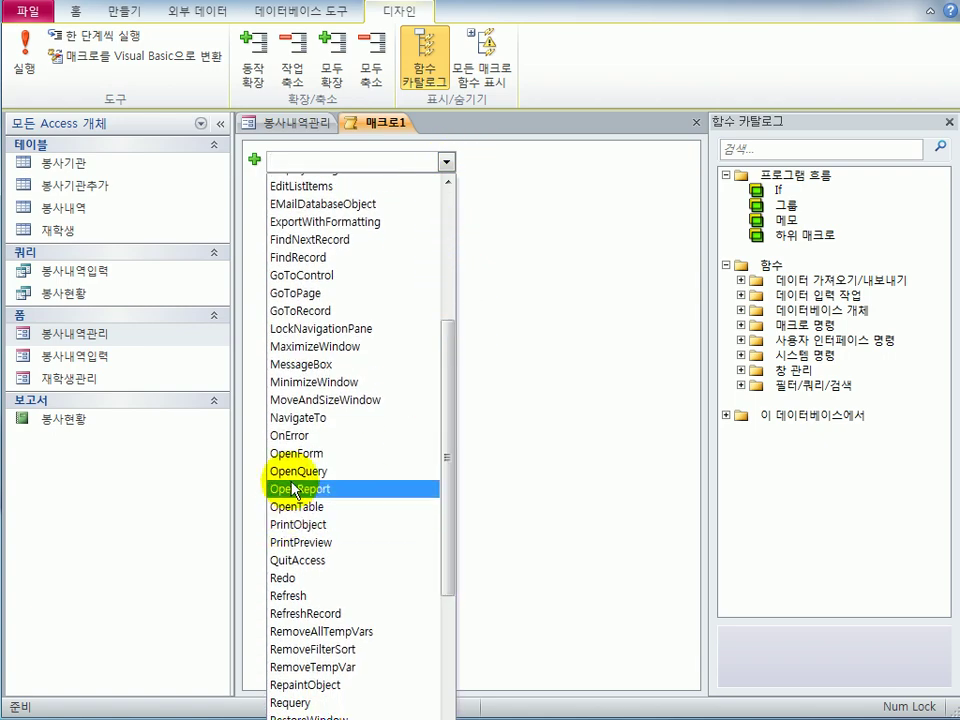
left_click(295, 489)
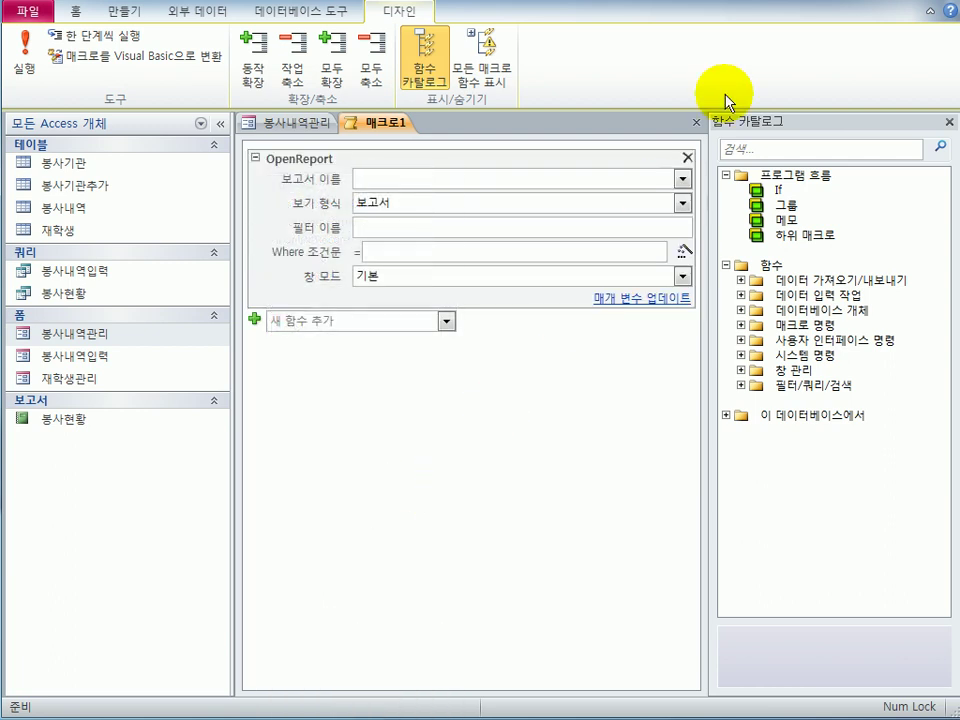
Step: Set the OpenReport action's report name to 봉사현황 and its view type to 인쇄 미리 보기
left_click(683, 180)
left_click(680, 202)
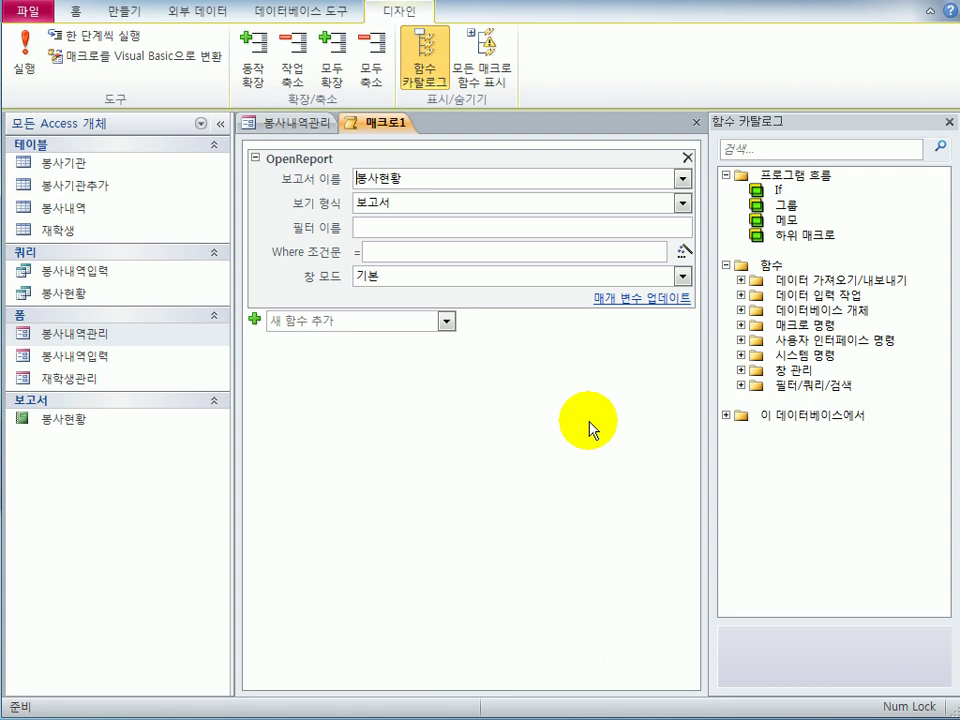
left_click(683, 204)
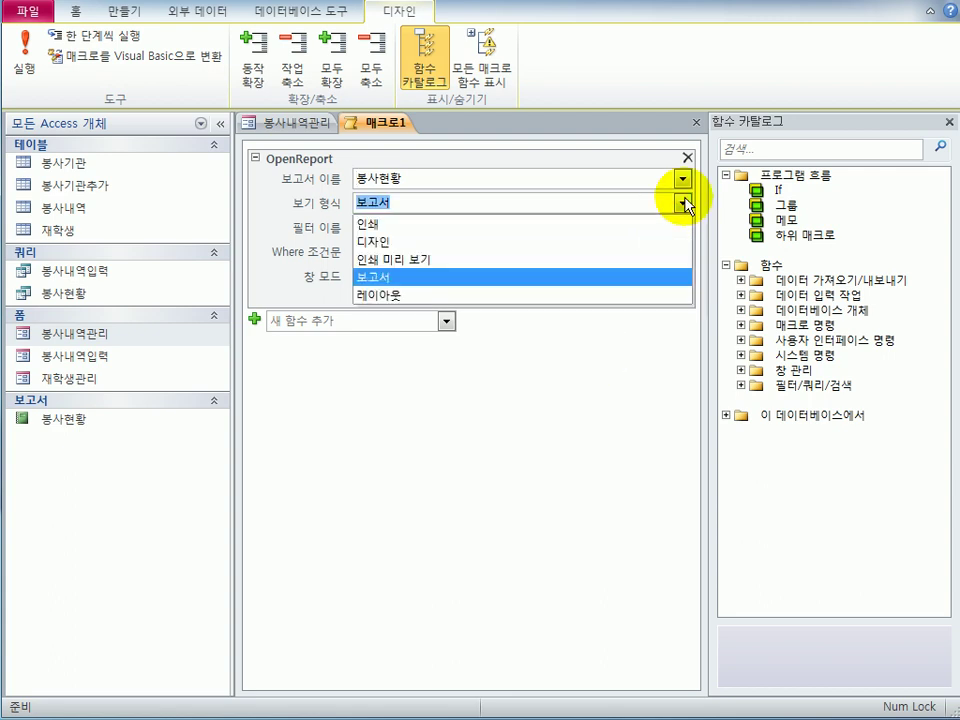
left_click(654, 262)
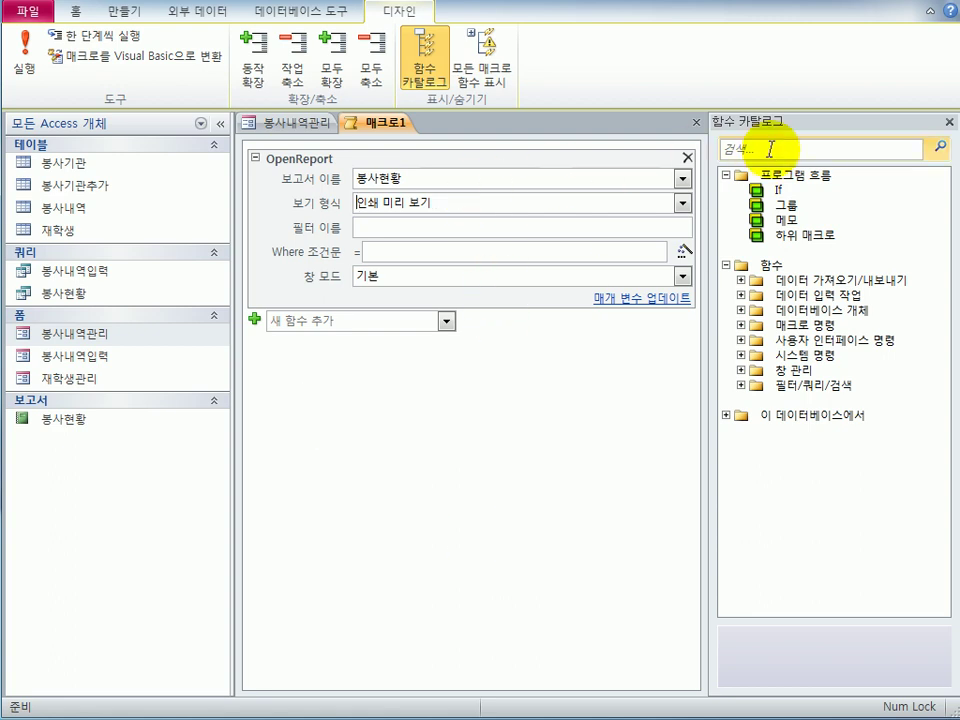
Step: Close the macro and save it under the name 보고서출력
left_click(697, 122)
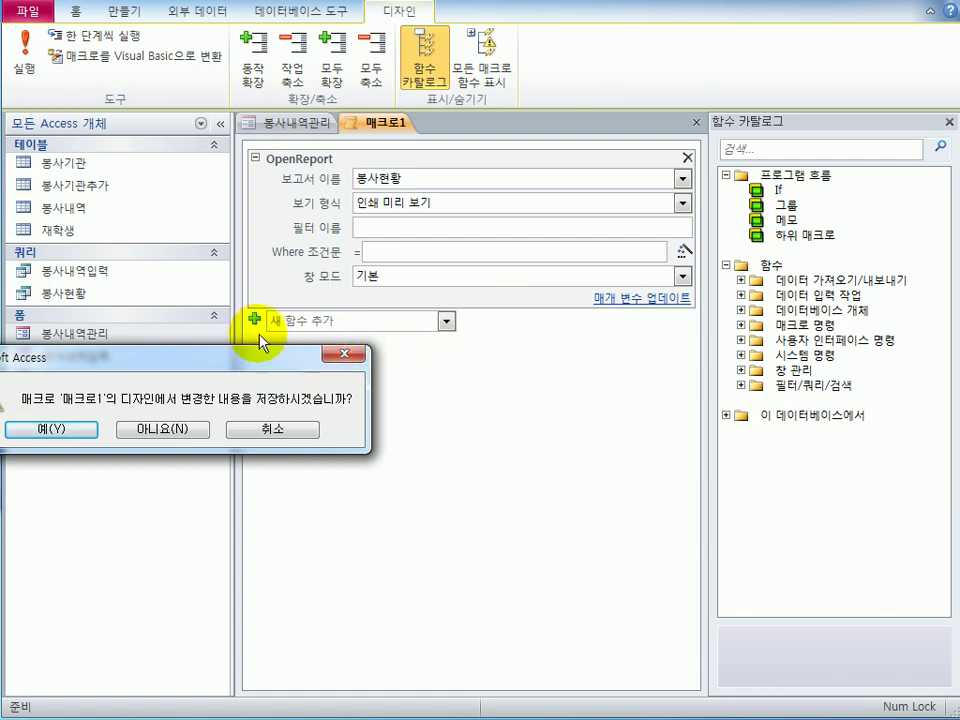
left_click_drag(225, 360, 661, 313)
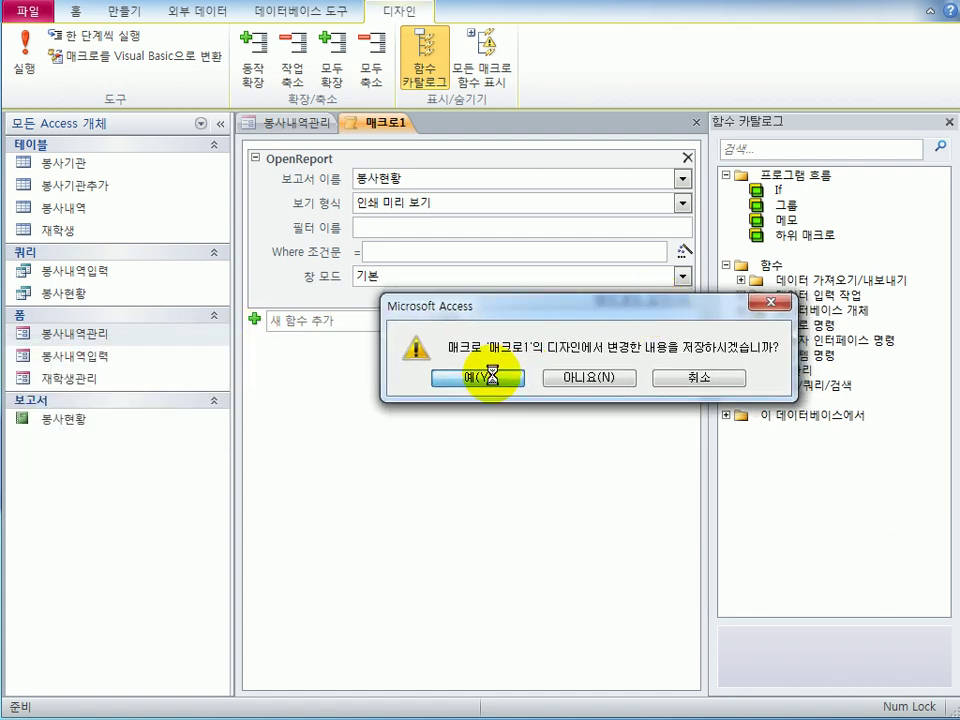
left_click(490, 375)
type("보고서")
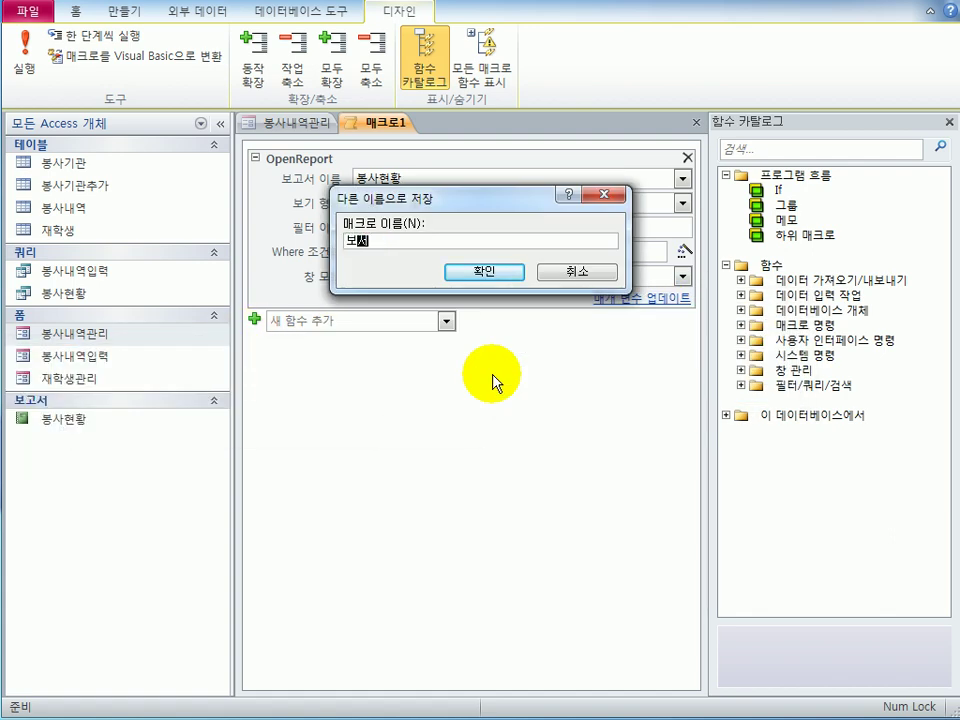
type("출력")
key("Return")
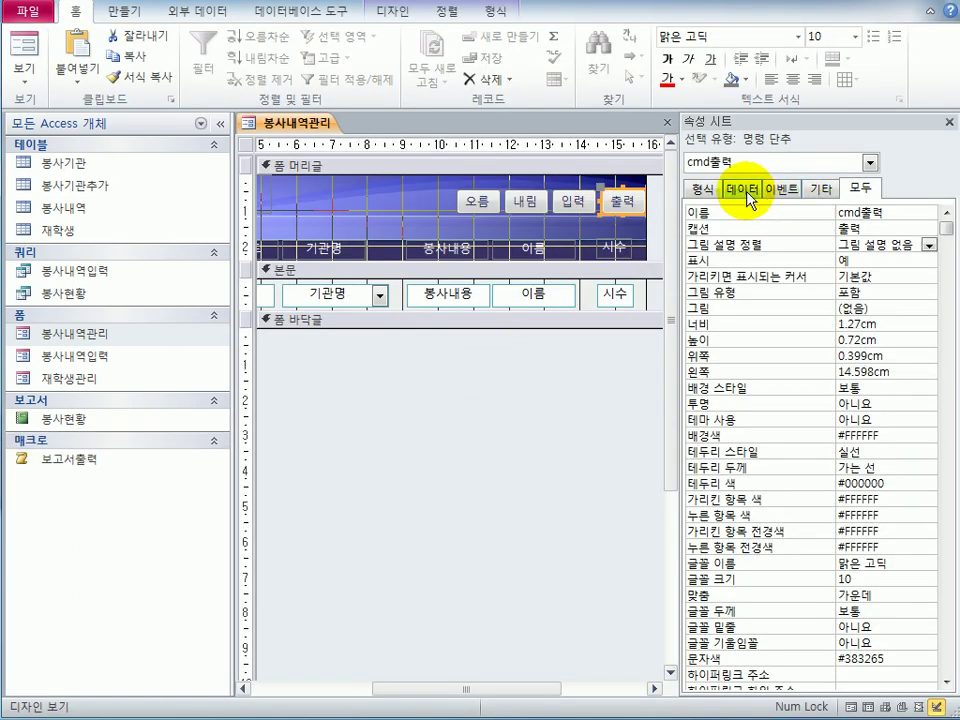
Step: Assign the 보고서출력 macro to the On Click event of the cmd출력 button
left_click(780, 188)
left_click(929, 213)
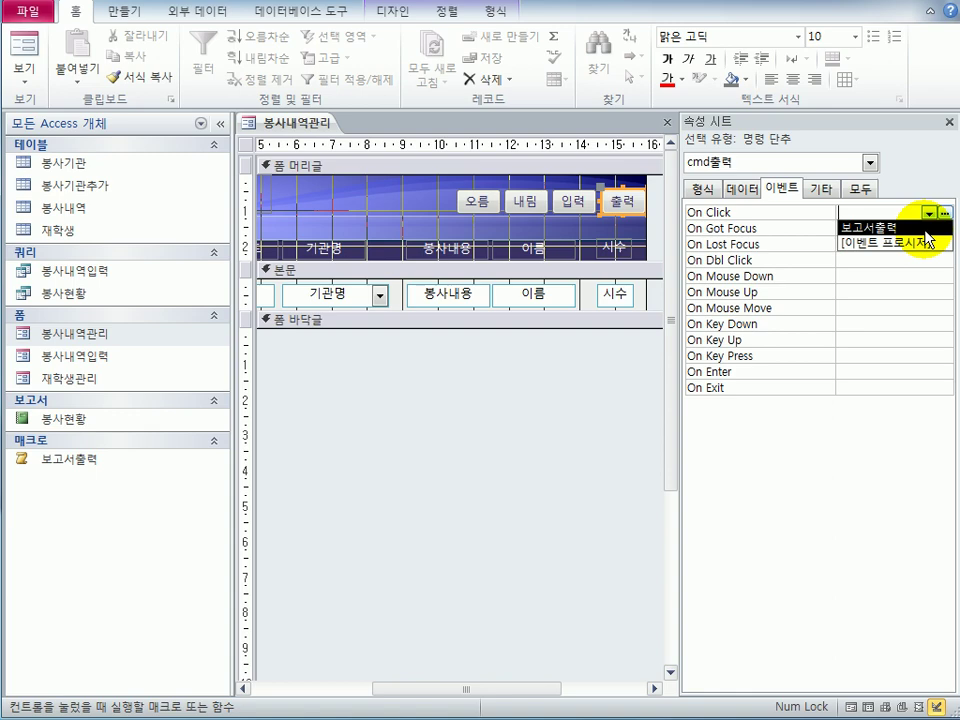
left_click(925, 228)
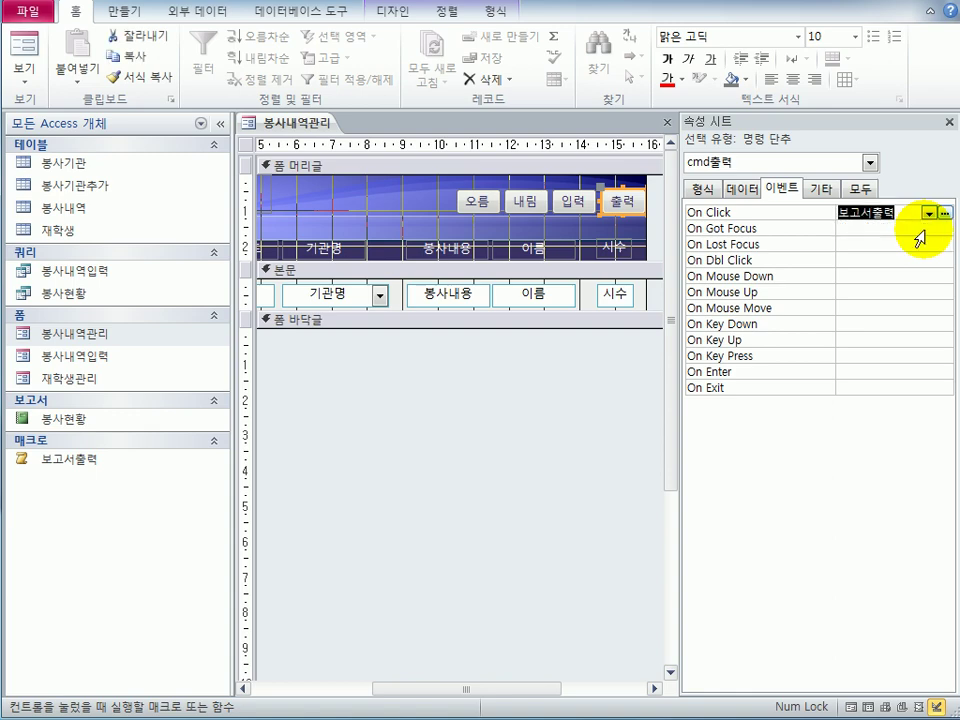
left_click(514, 482)
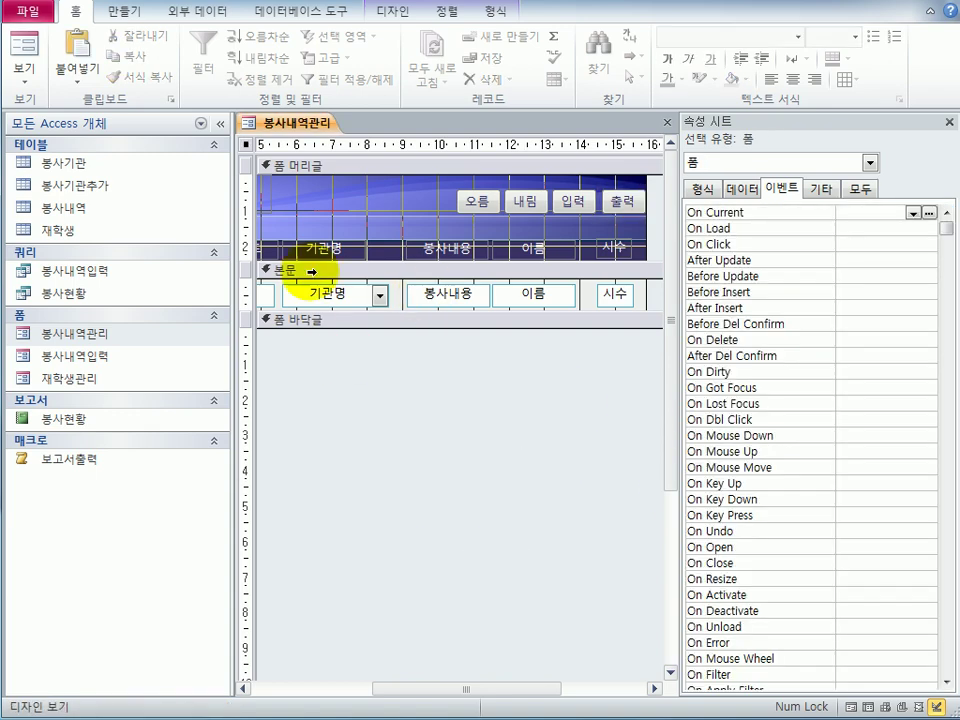
Step: Test the 출력 button with the form in Form view and close the report's print preview
left_click(42, 62)
left_click(780, 161)
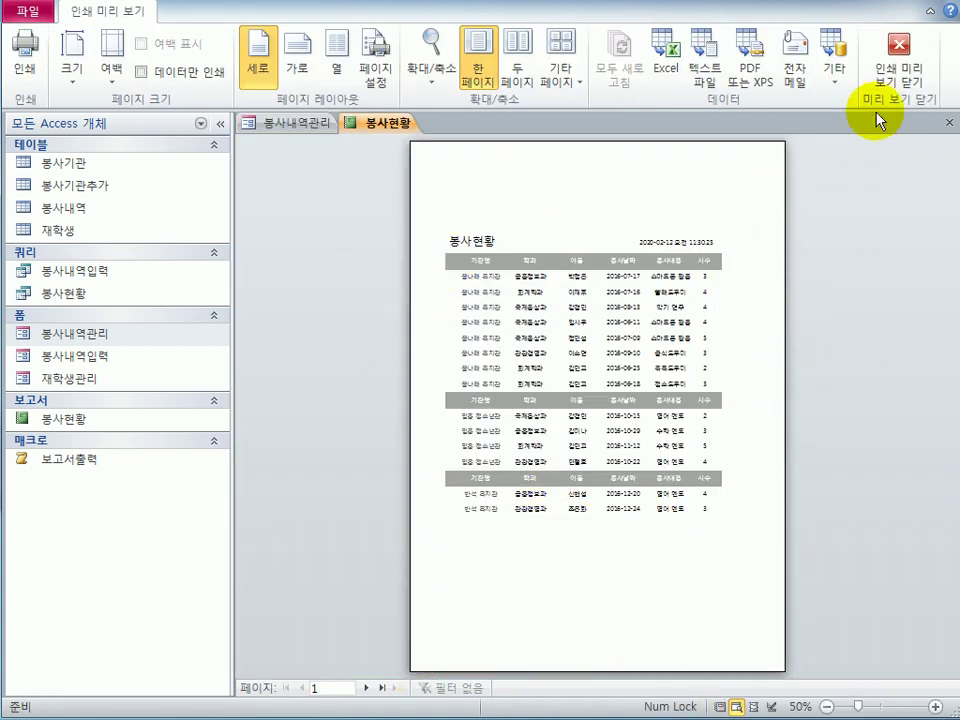
left_click(896, 72)
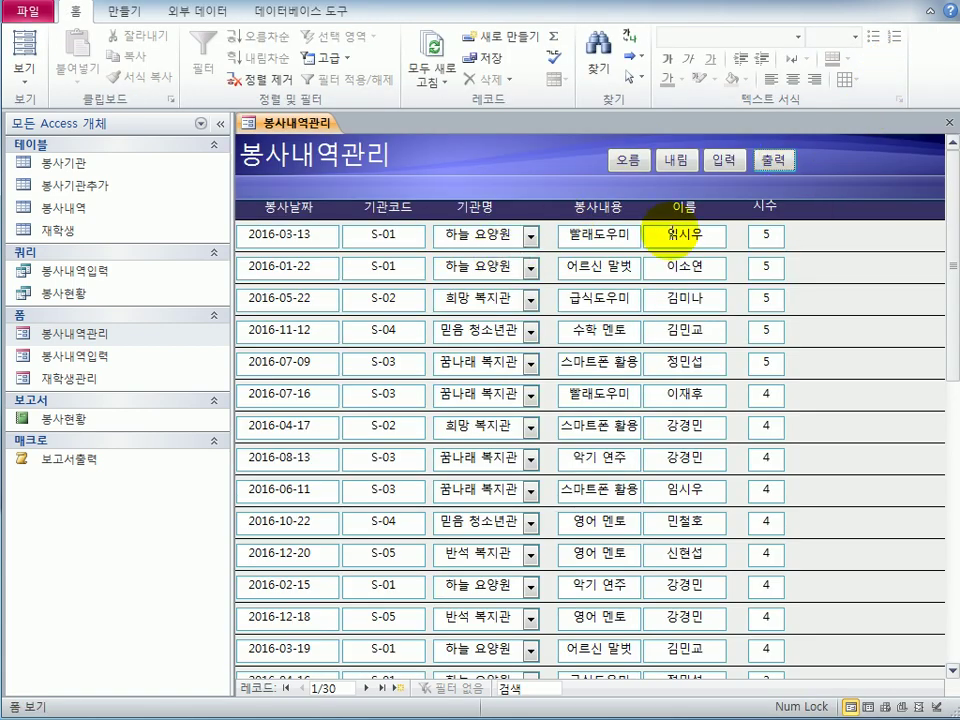
Step: Close the 봉사내역관리 form and save its design changes
left_click(949, 122)
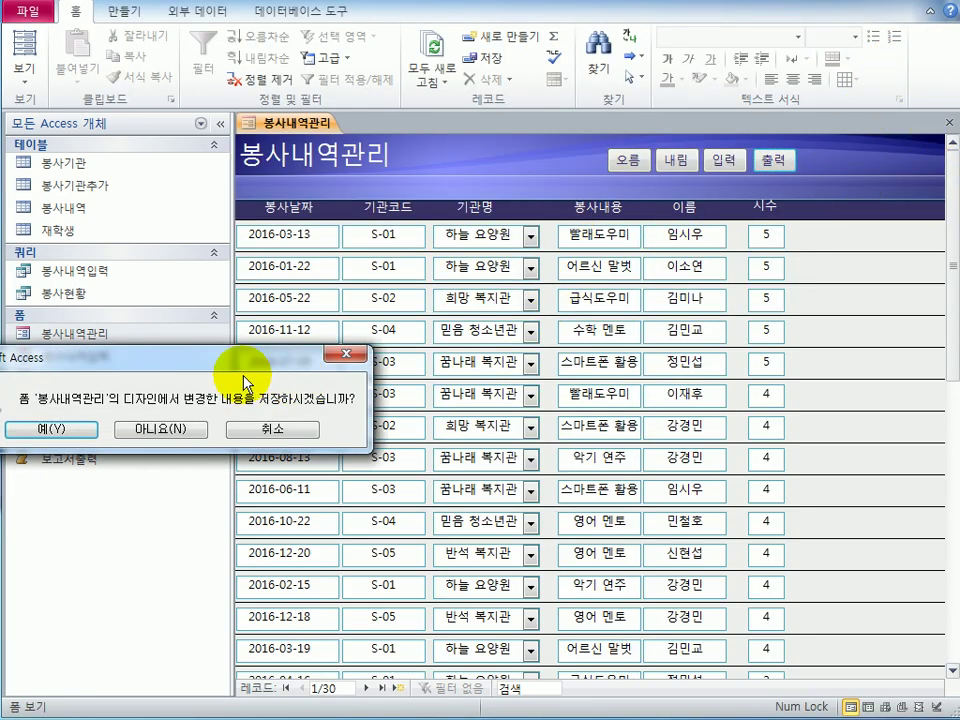
left_click(407, 338)
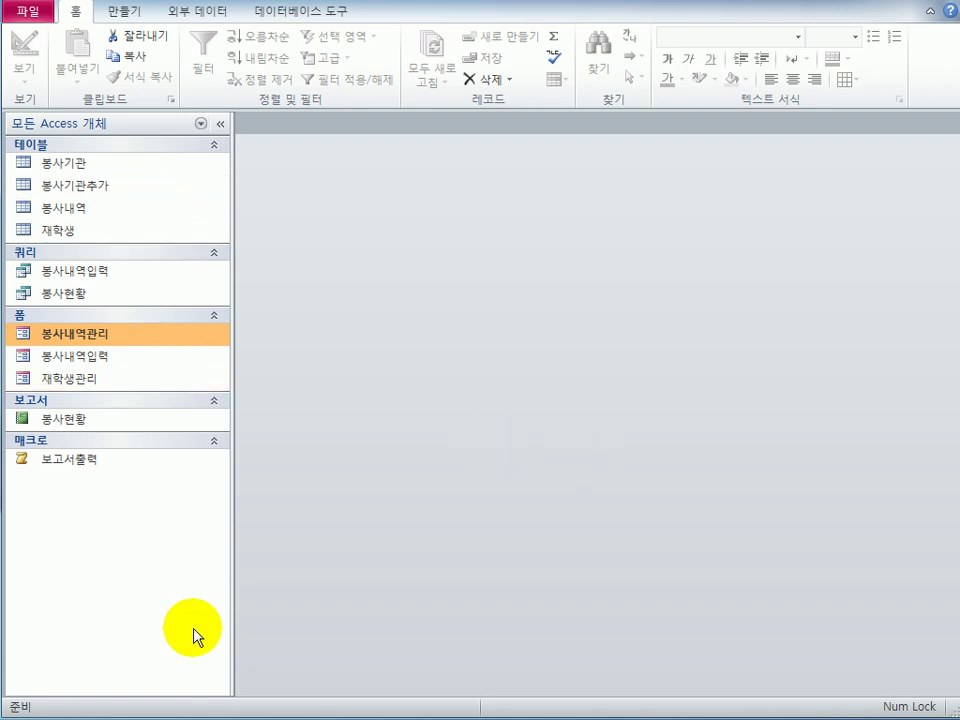
Step: Open the 봉사현황 report in Design view
left_click(83, 434)
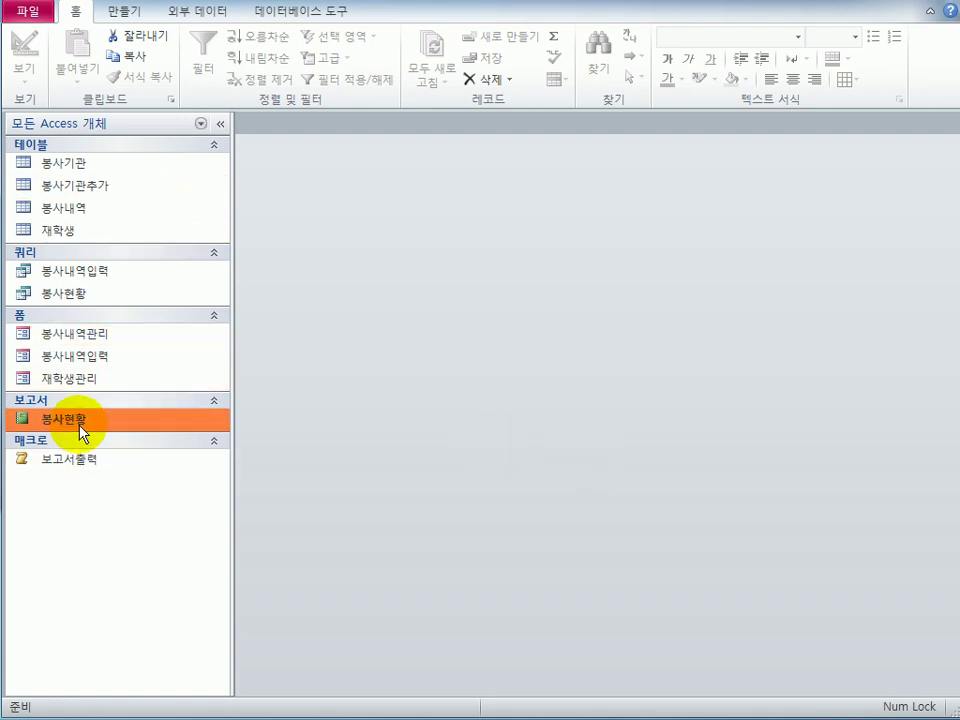
right_click(83, 434)
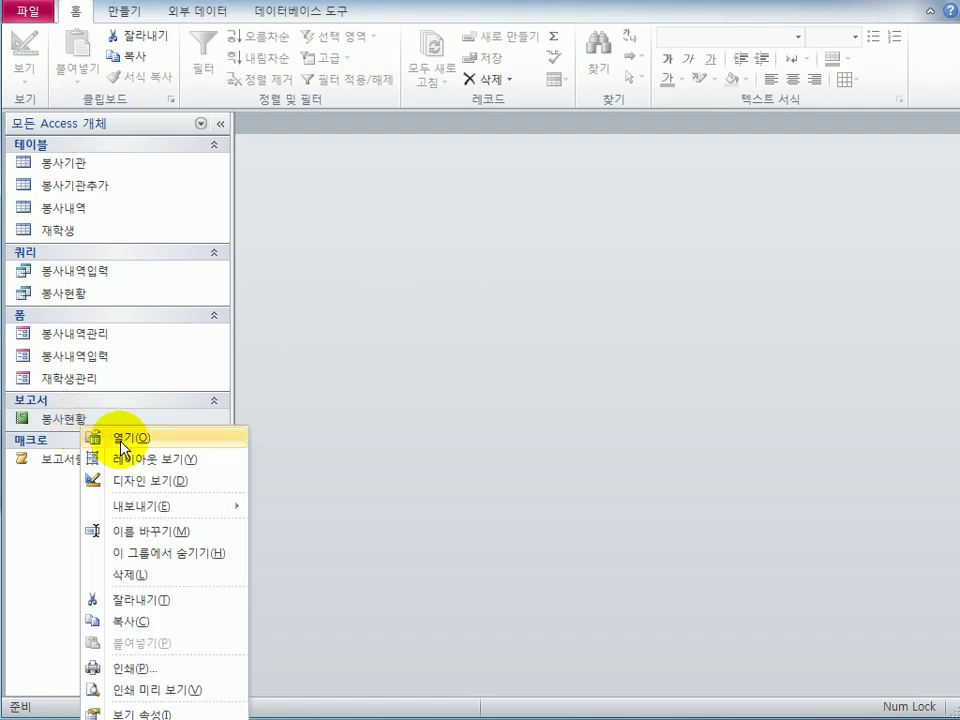
left_click(146, 480)
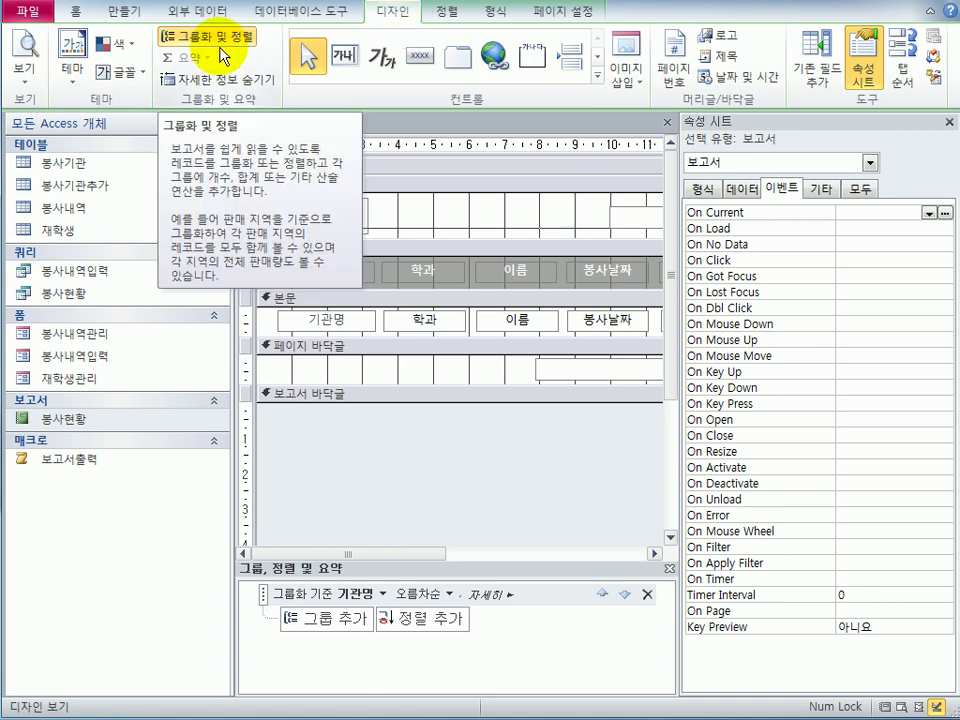
Step: Add a sort on the 학과 field in descending order (내림차순) beneath the report's 기관명 grouping
left_click(446, 622)
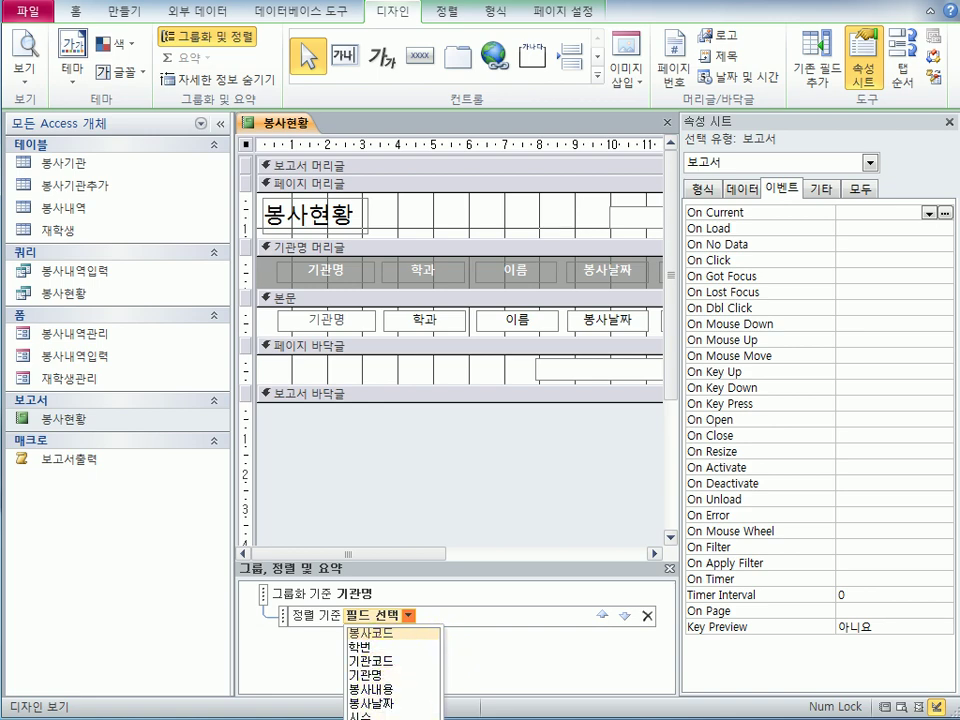
left_click(407, 664)
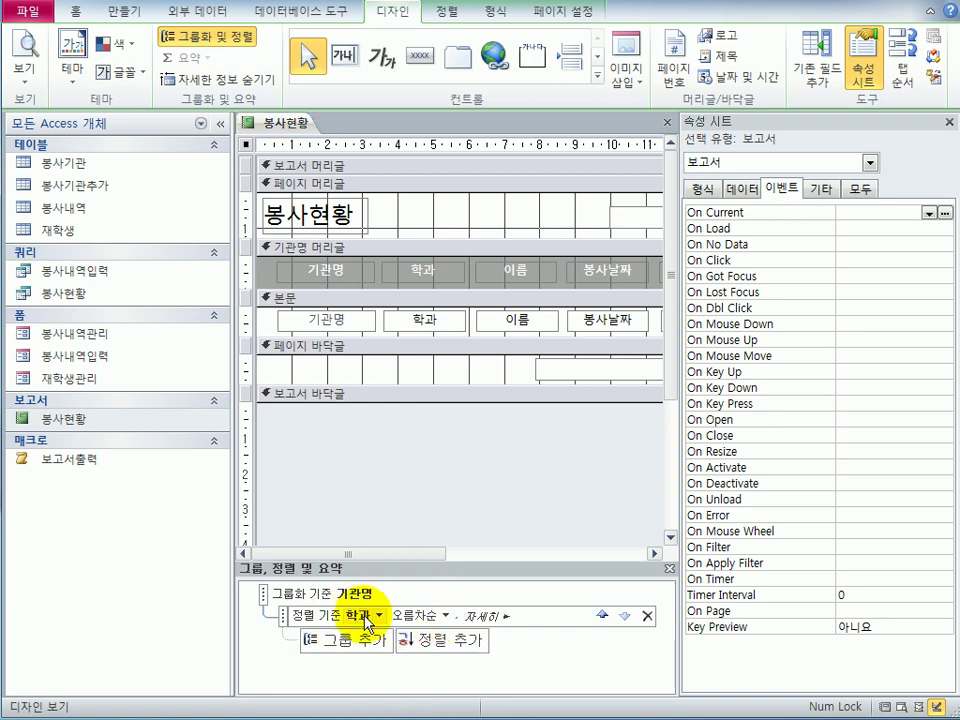
left_click(445, 616)
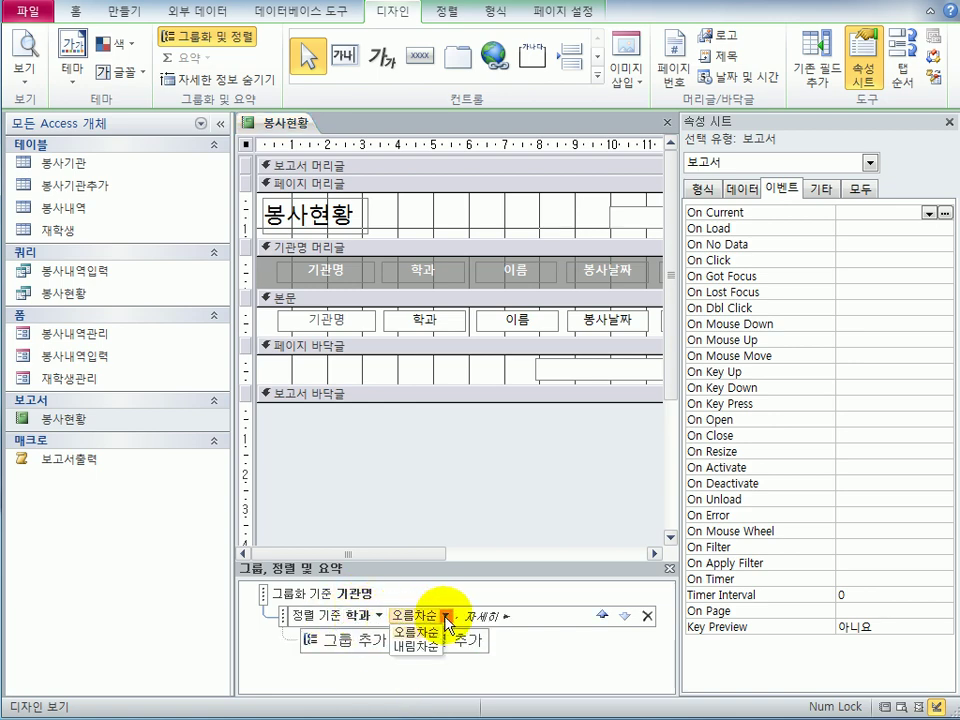
left_click(433, 648)
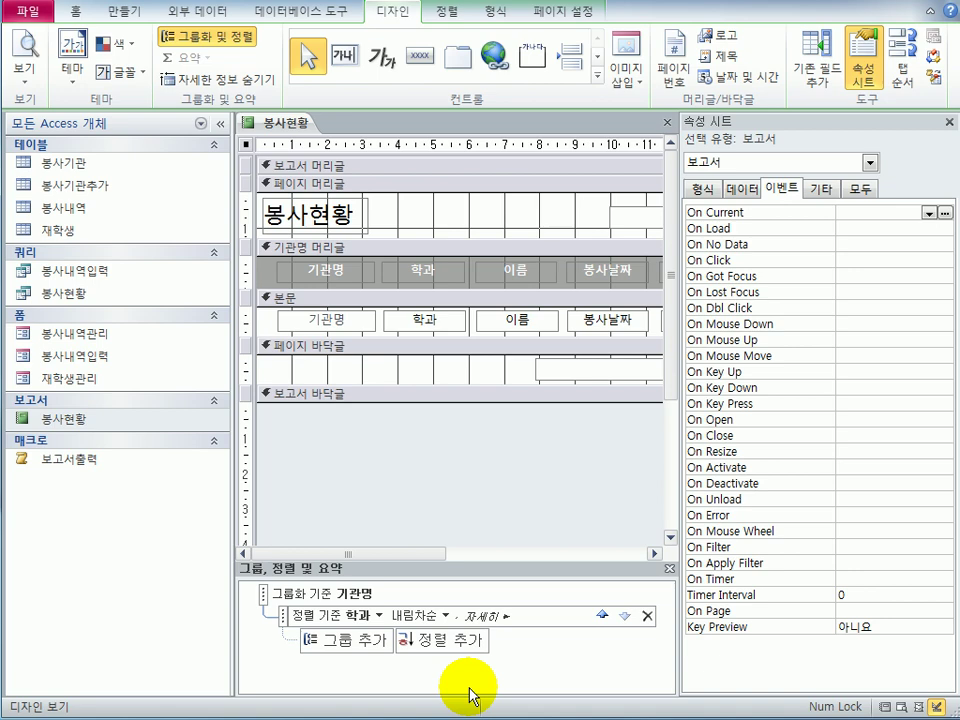
Step: Set the format property of the txt날짜 text box in the page header to yyyy년 m월
left_click(318, 186)
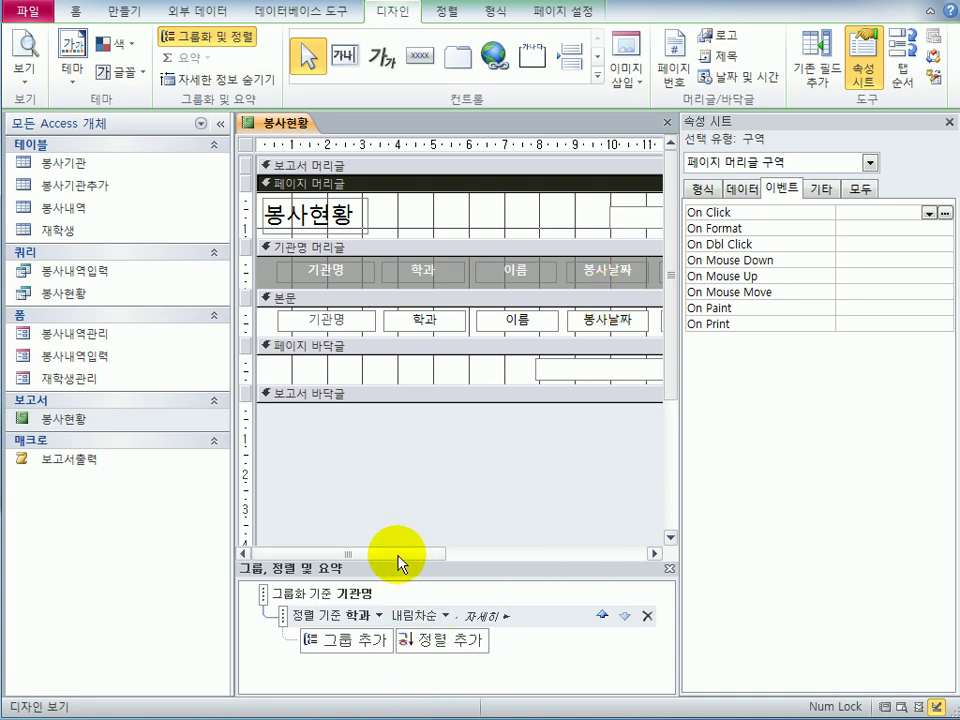
left_click_drag(396, 555, 546, 555)
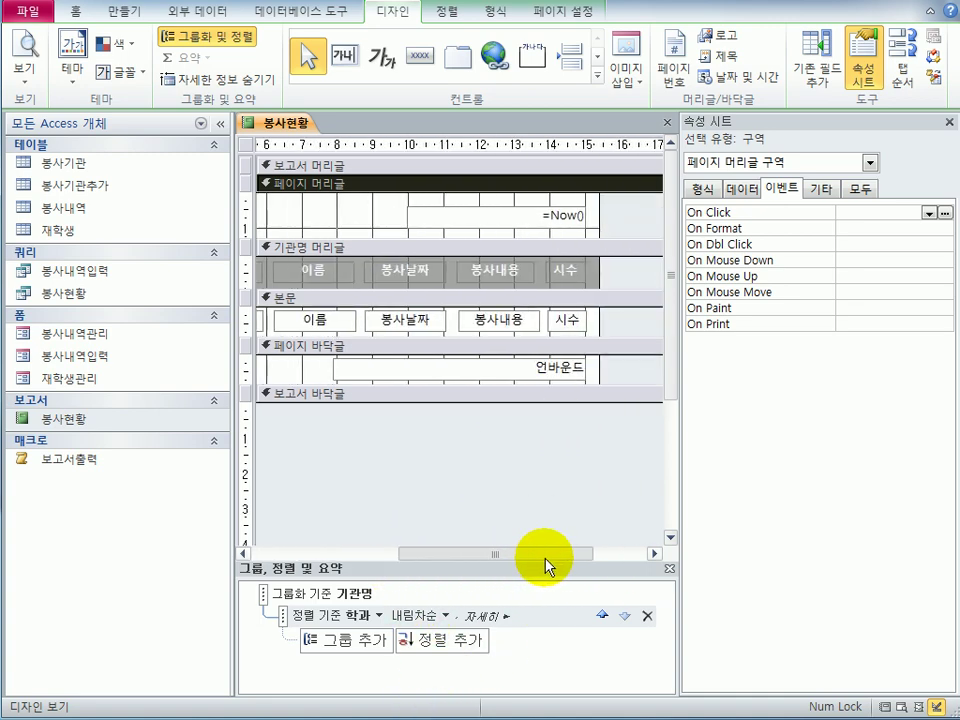
left_click(573, 222)
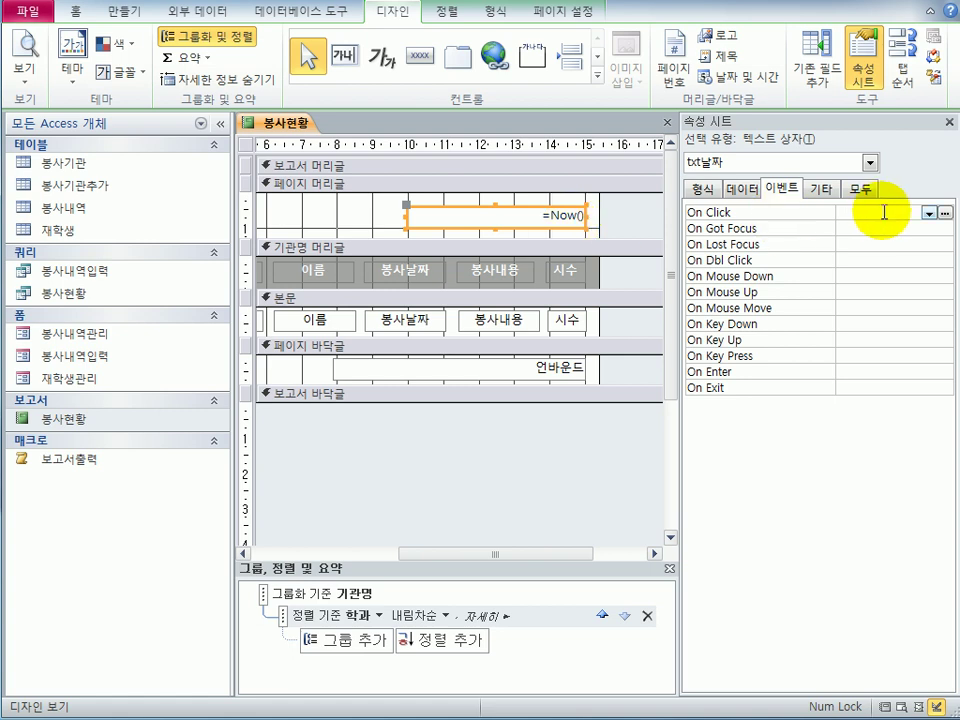
left_click(702, 190)
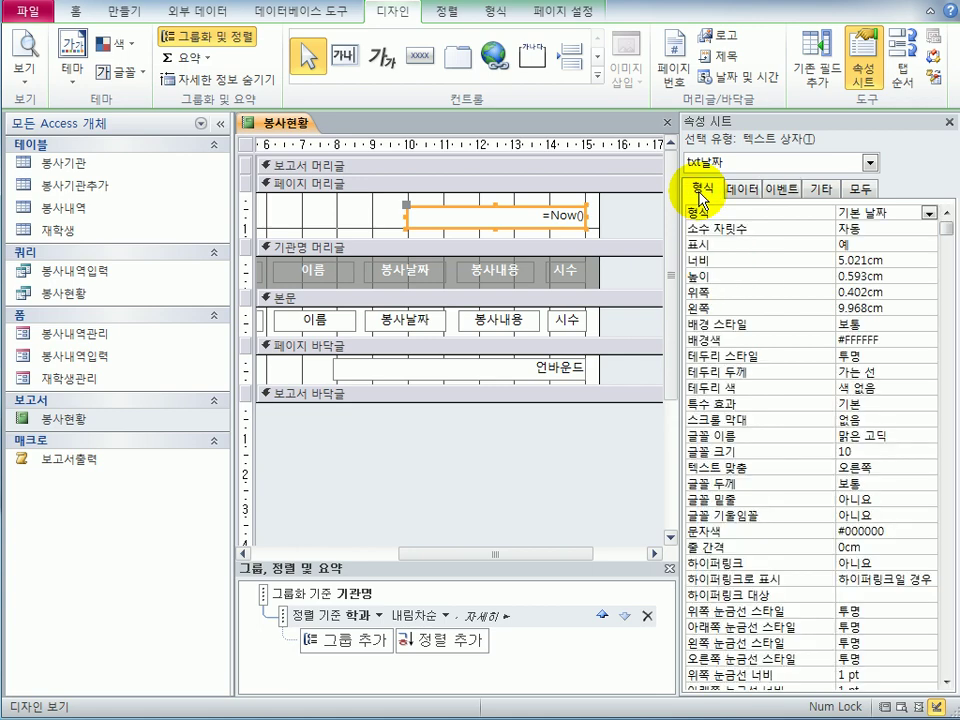
left_click(815, 211)
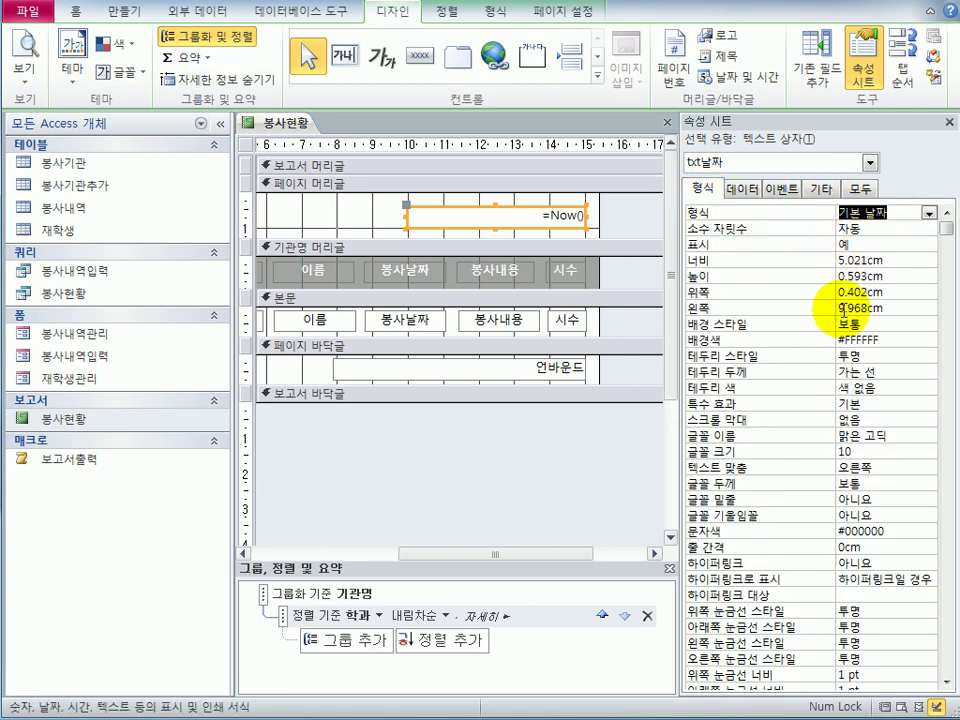
type("yyyysu")
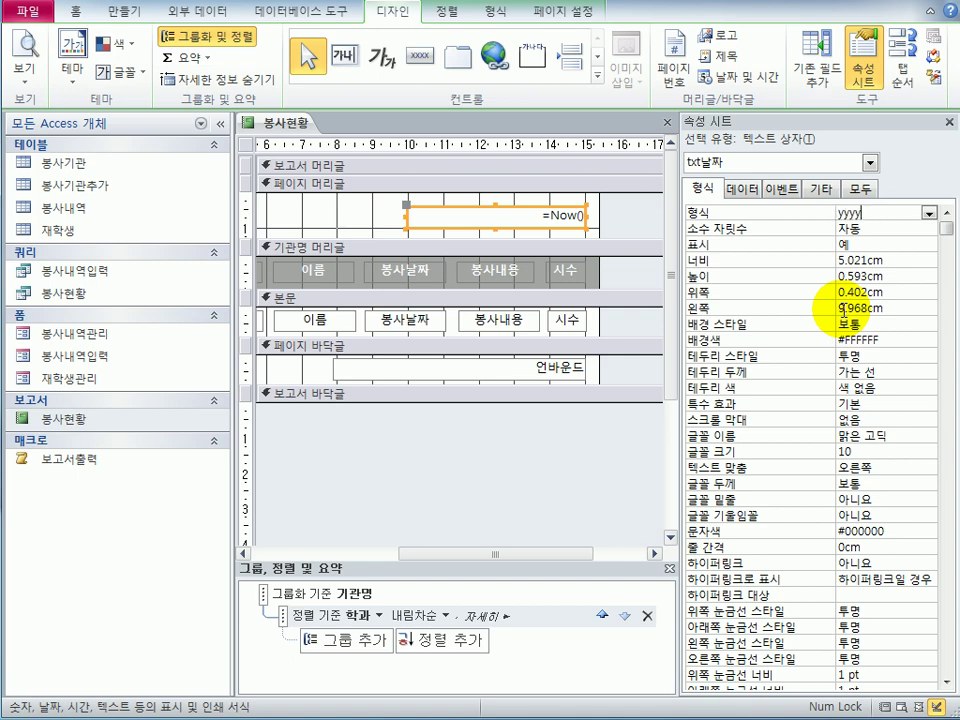
key("BackSpace")
key("BackSpace")
key("Hangul")
type("녀ㄴ")
key("Hangul")
type("m")
key("Hangul")
type("월")
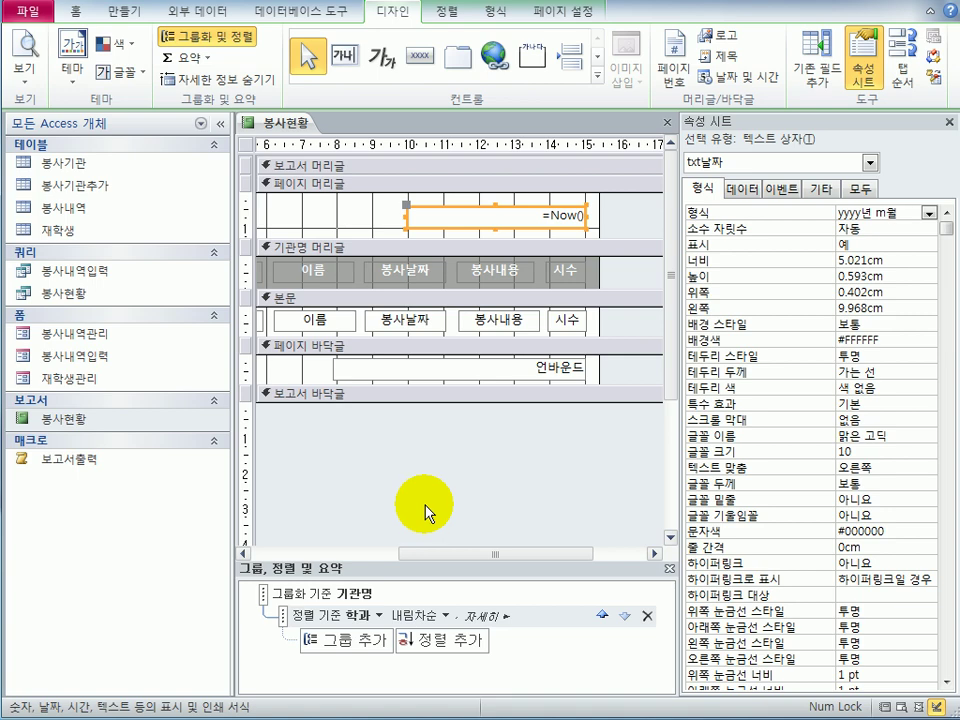
Step: Set the repeat section property (반복 실행 구역) of the 기관명 group header to 예
left_click(331, 251)
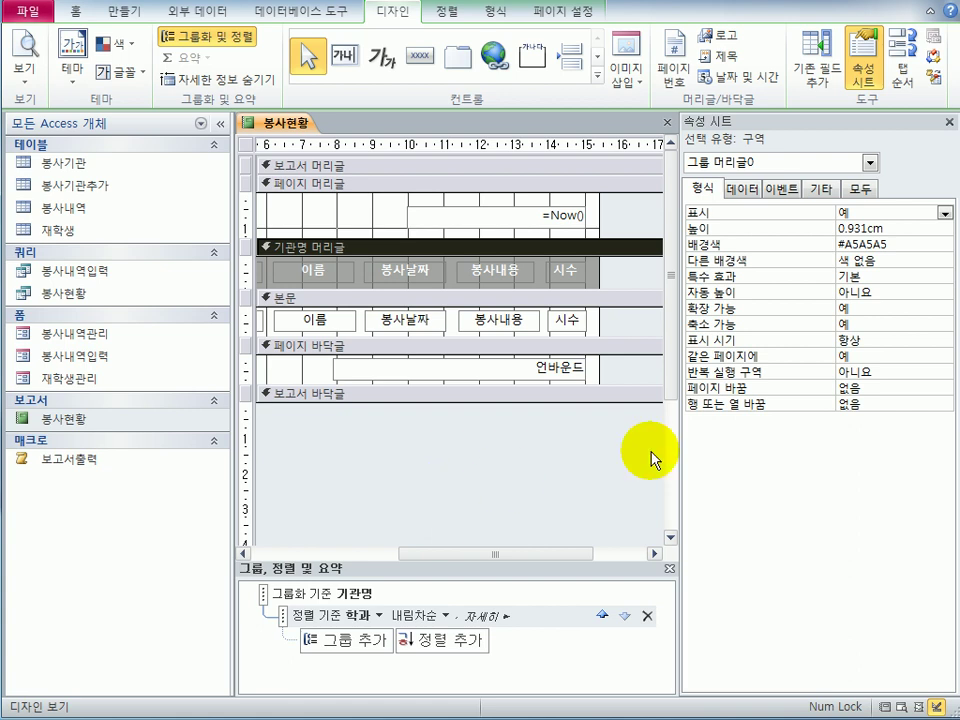
double_click(882, 371)
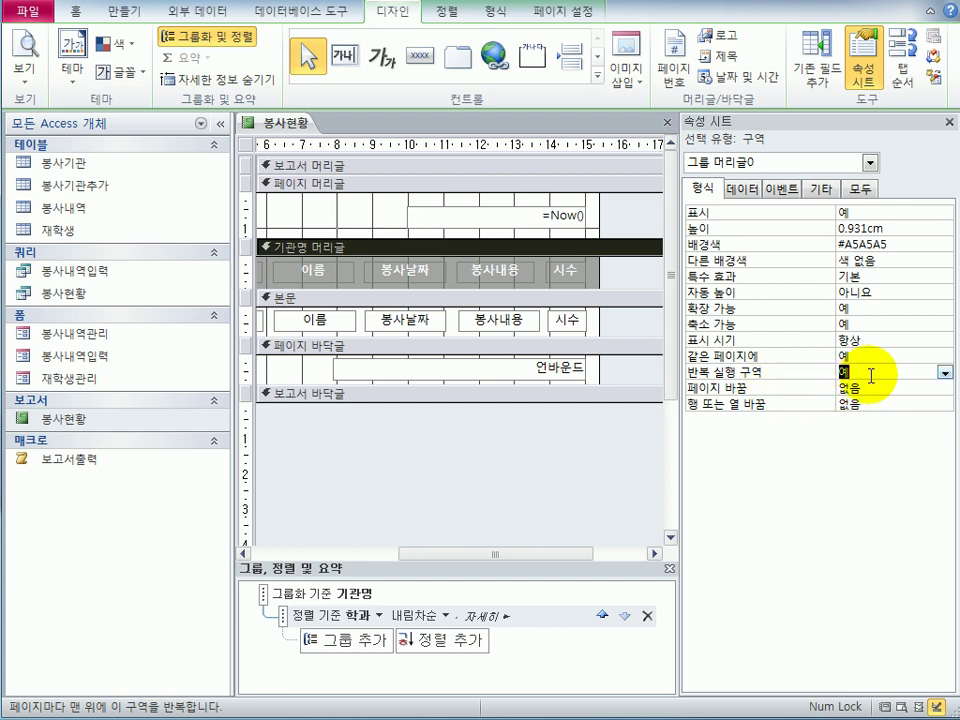
Step: Set the hide duplicates property (중복 내용 숨기기) of the txt기관명 text box in the detail section to 예
left_click_drag(528, 557, 392, 553)
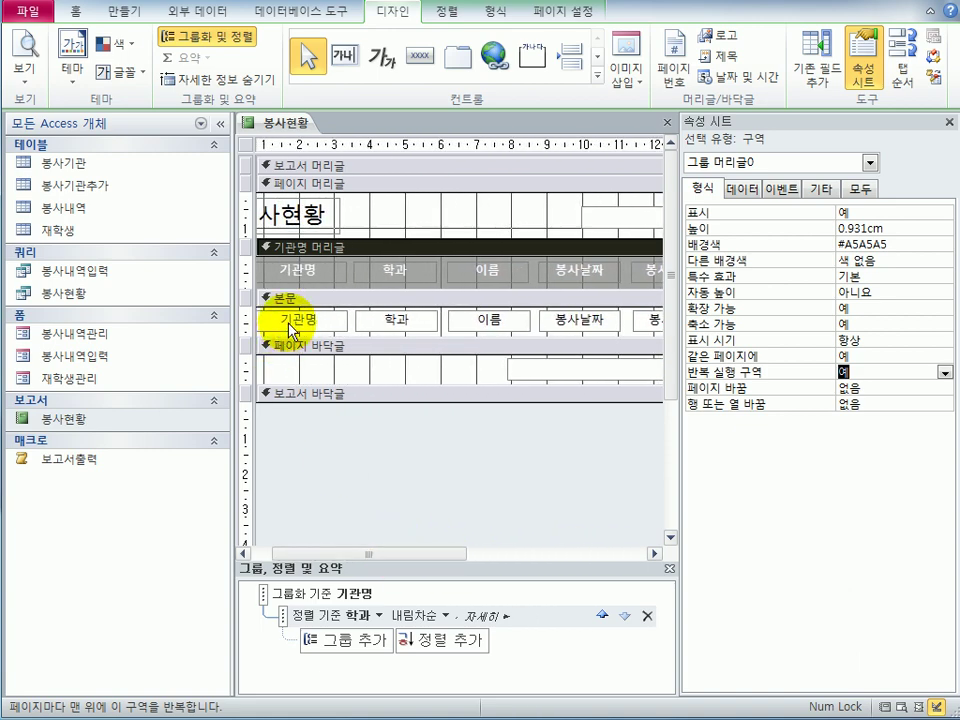
left_click(290, 322)
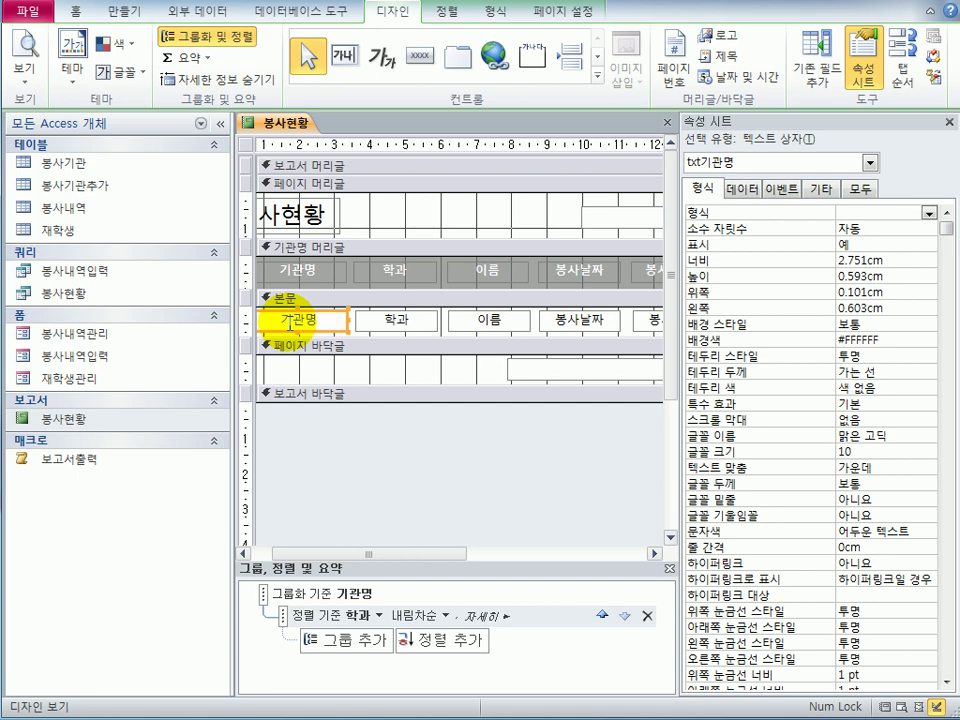
left_click(740, 190)
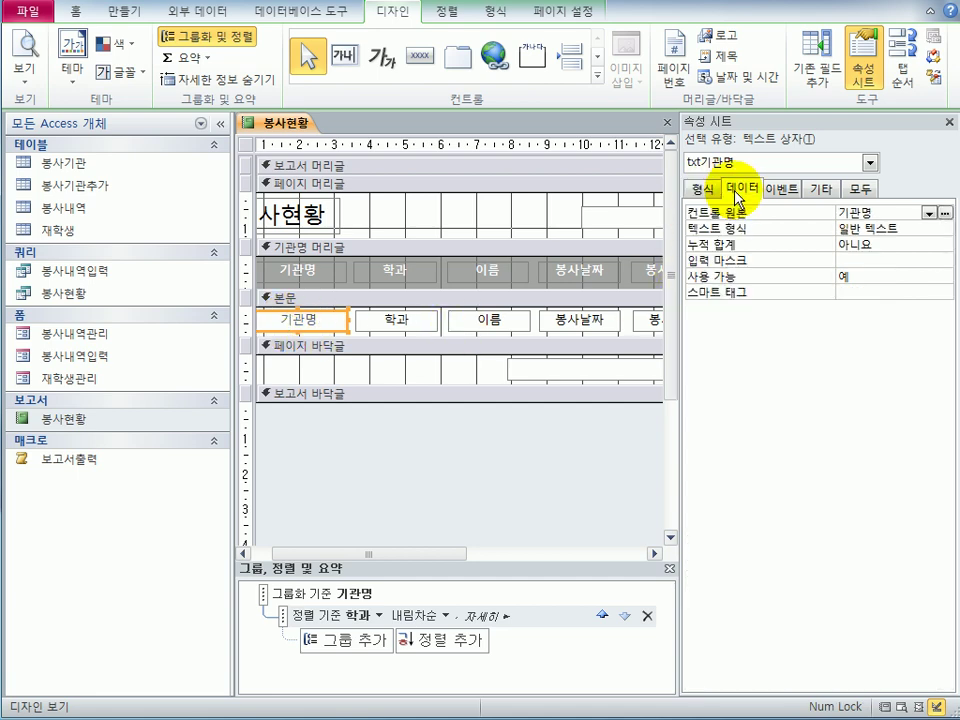
left_click(824, 189)
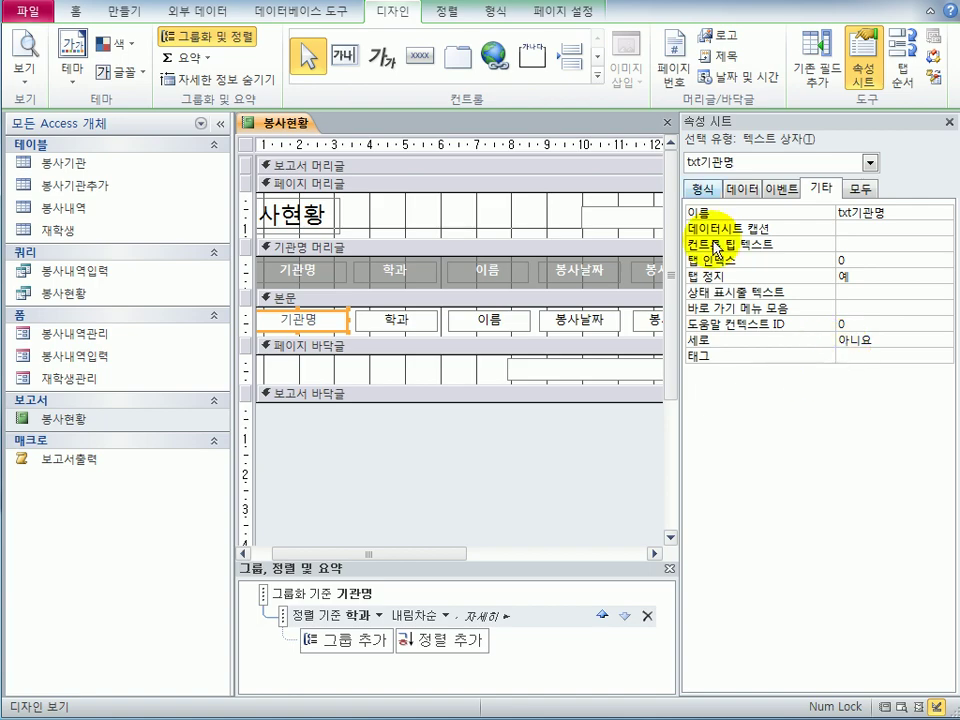
left_click(860, 195)
left_click_drag(945, 229, 942, 492)
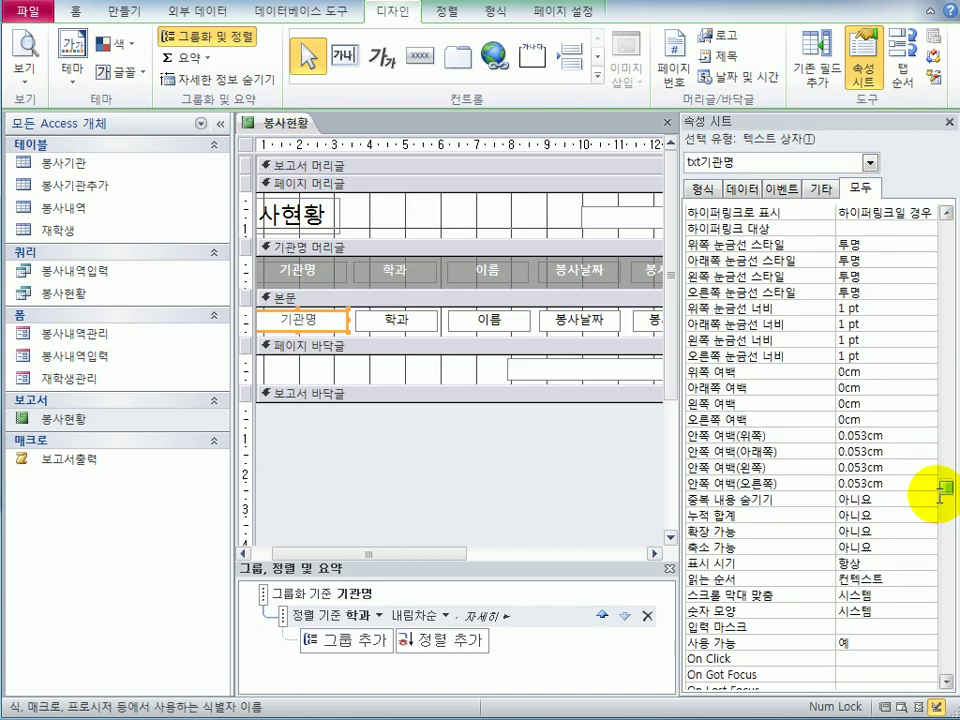
left_click(885, 497)
double_click(885, 497)
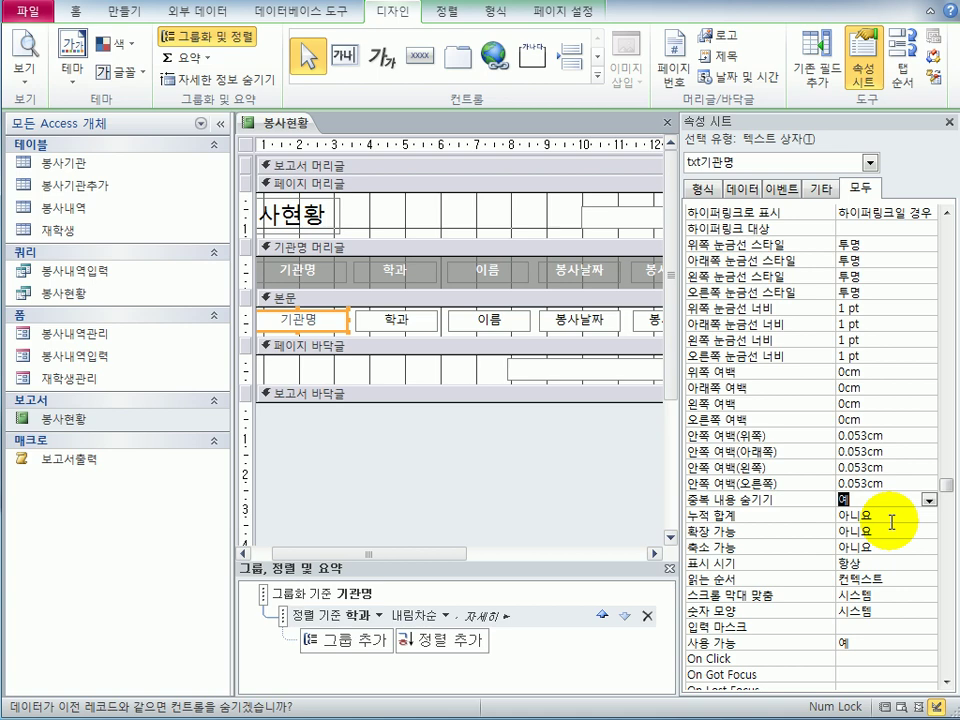
Step: Set the control source of the txt페이지 text box in the page footer to [pages] & "페이지 중 " & [page] & "페이지"
left_click(540, 370)
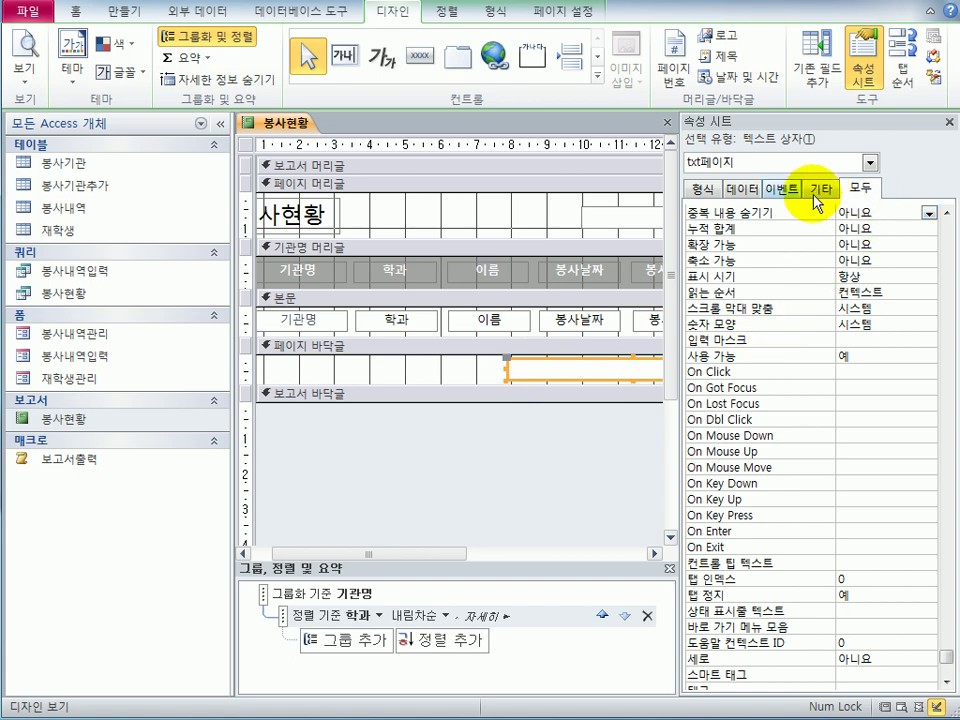
left_click(740, 195)
left_click(903, 228)
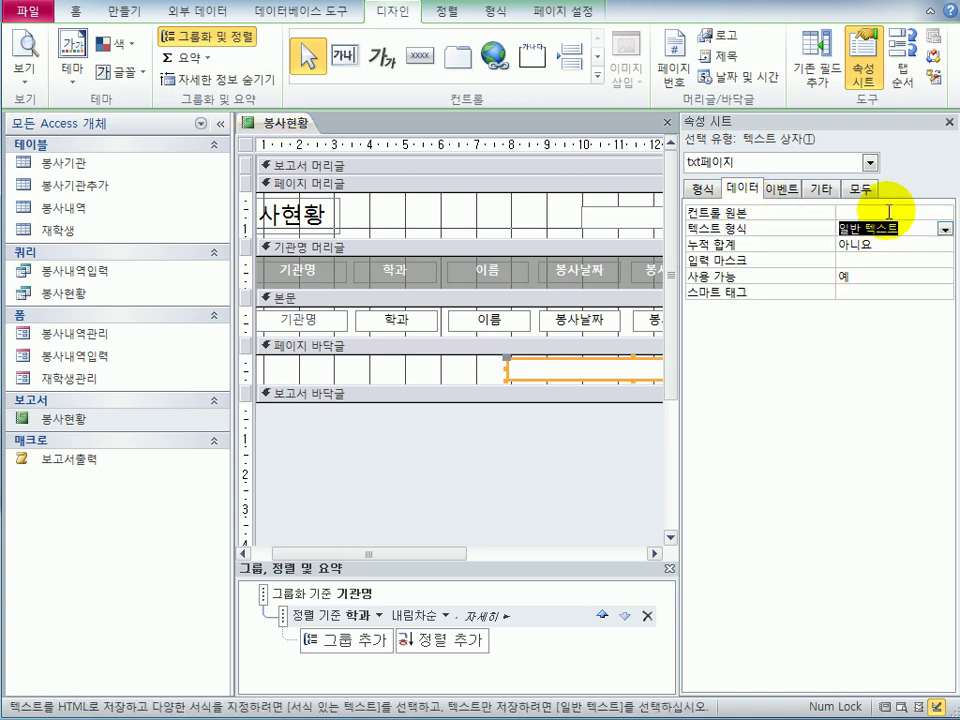
left_click(888, 212)
key("shift+F2")
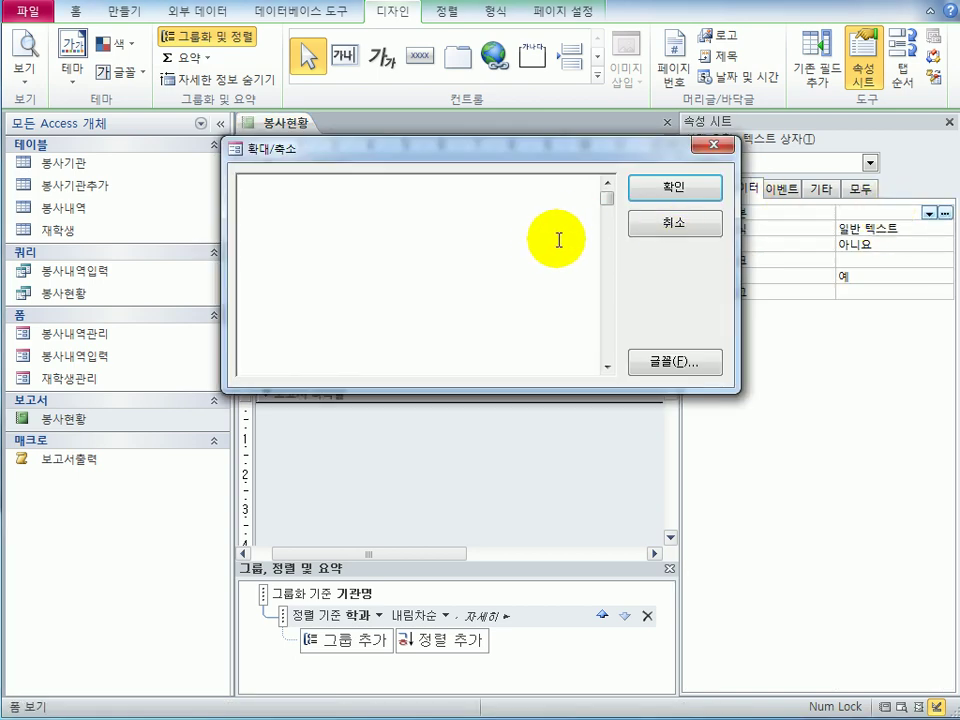
type("[")
type("pa")
type("ges]")
type(" & ")
type("\"ㅍ")
type("ㅔ이지 중")
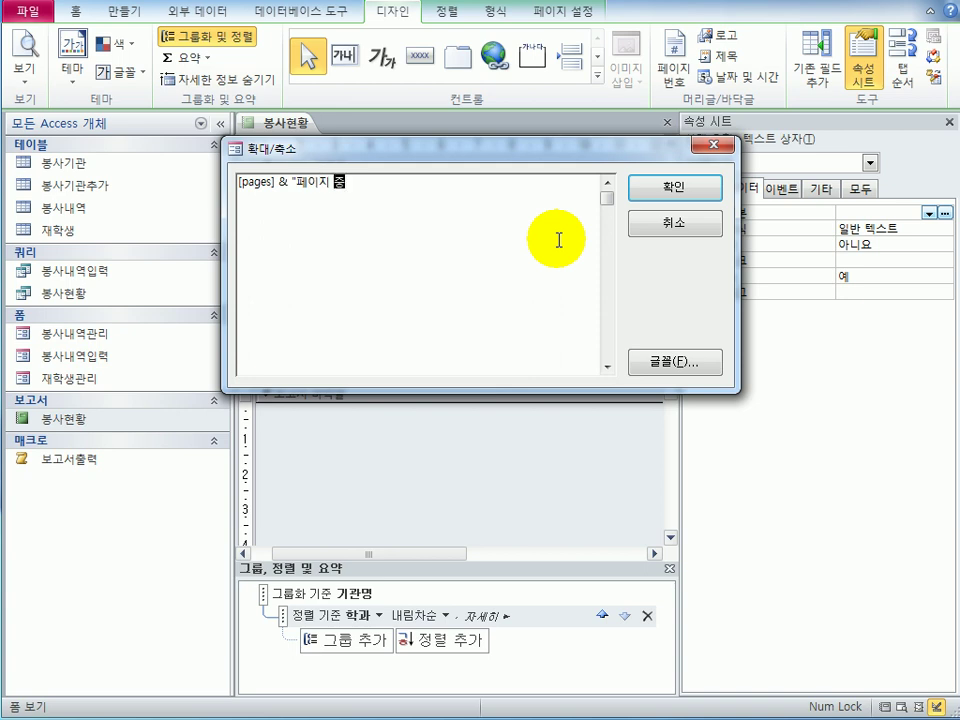
type(" \" & [page] & \"페이지\"")
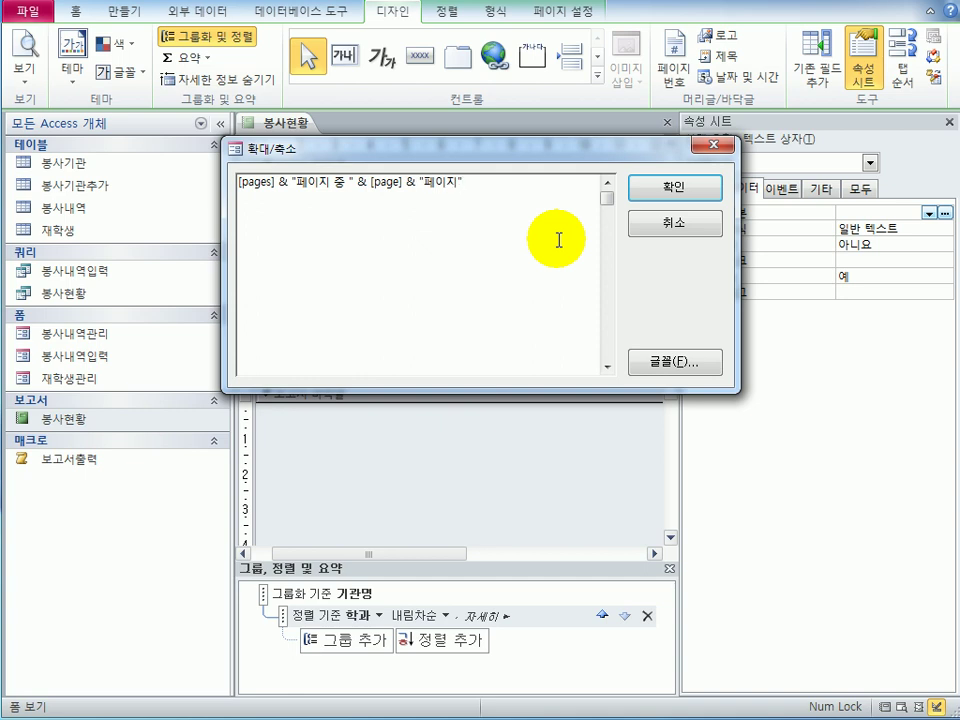
left_click(292, 183, "shift")
left_click_drag(292, 183, 491, 189)
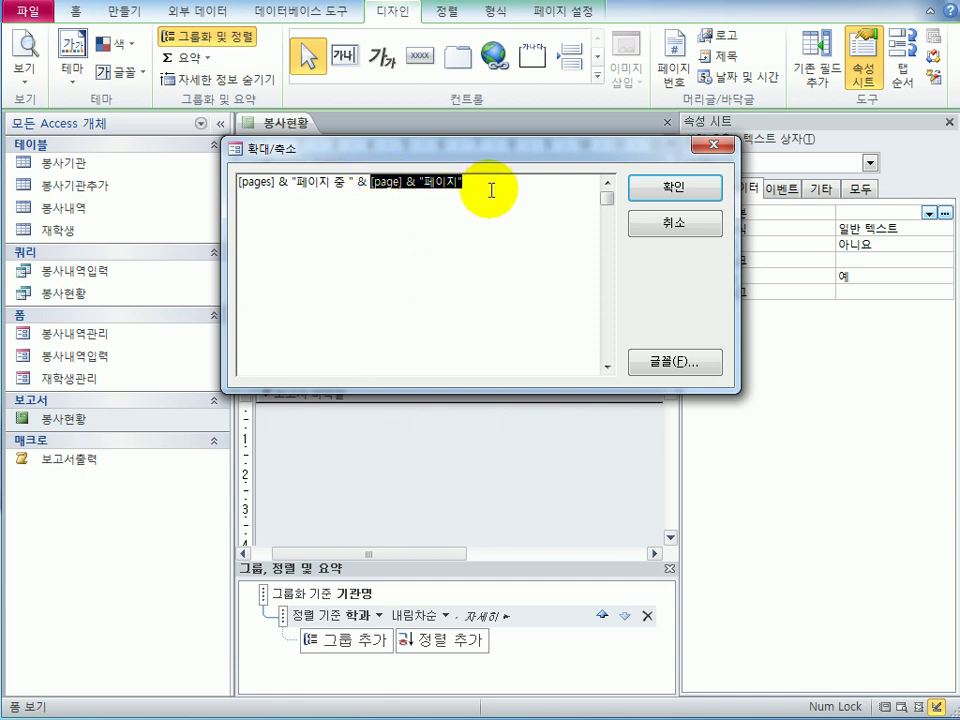
left_click(491, 189)
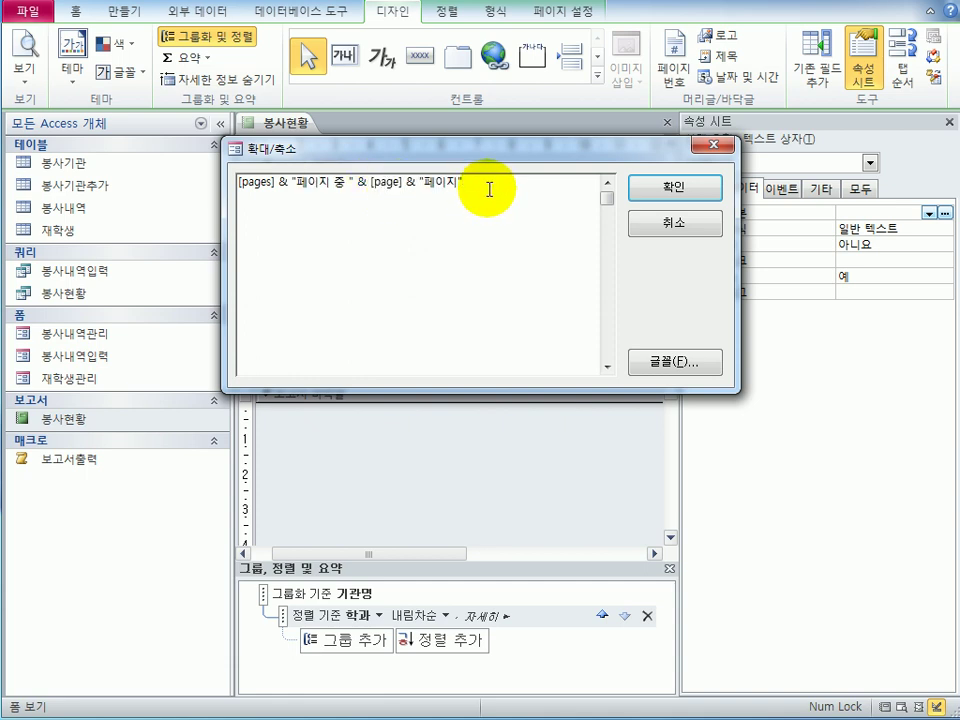
left_click(703, 191)
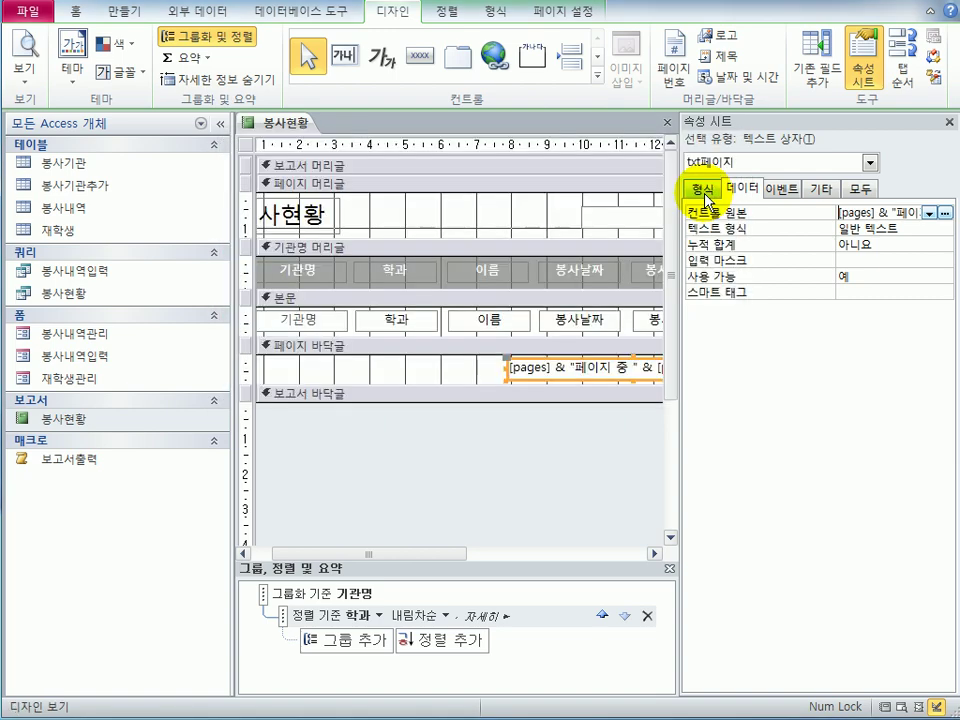
Step: Try to preview the 봉사현황 report and return to its design
left_click(27, 45)
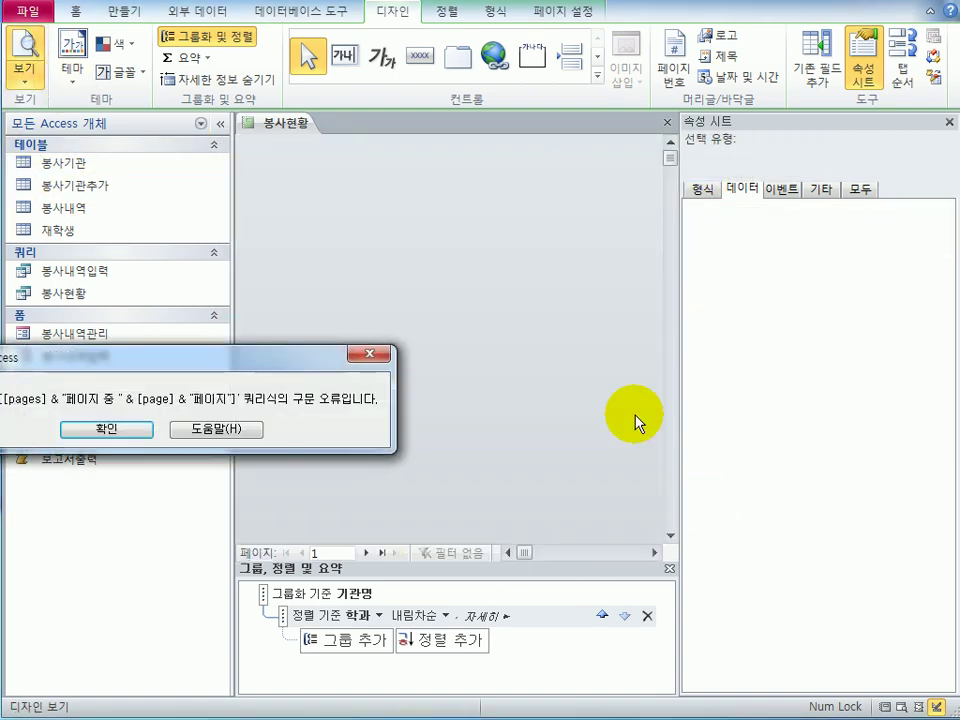
left_click_drag(266, 365, 425, 332)
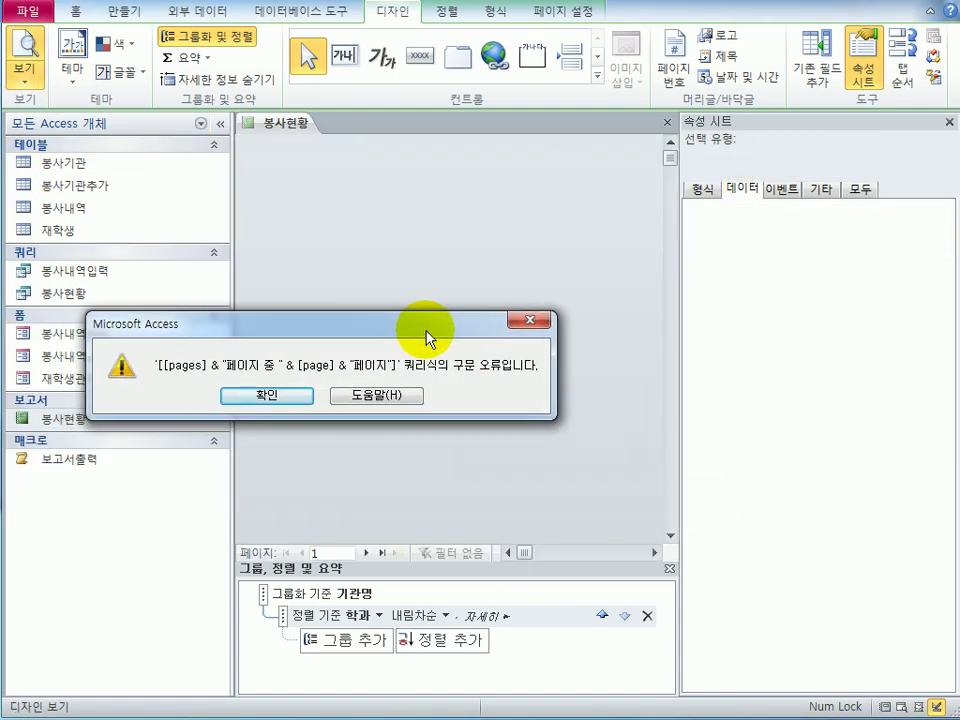
left_click(290, 398)
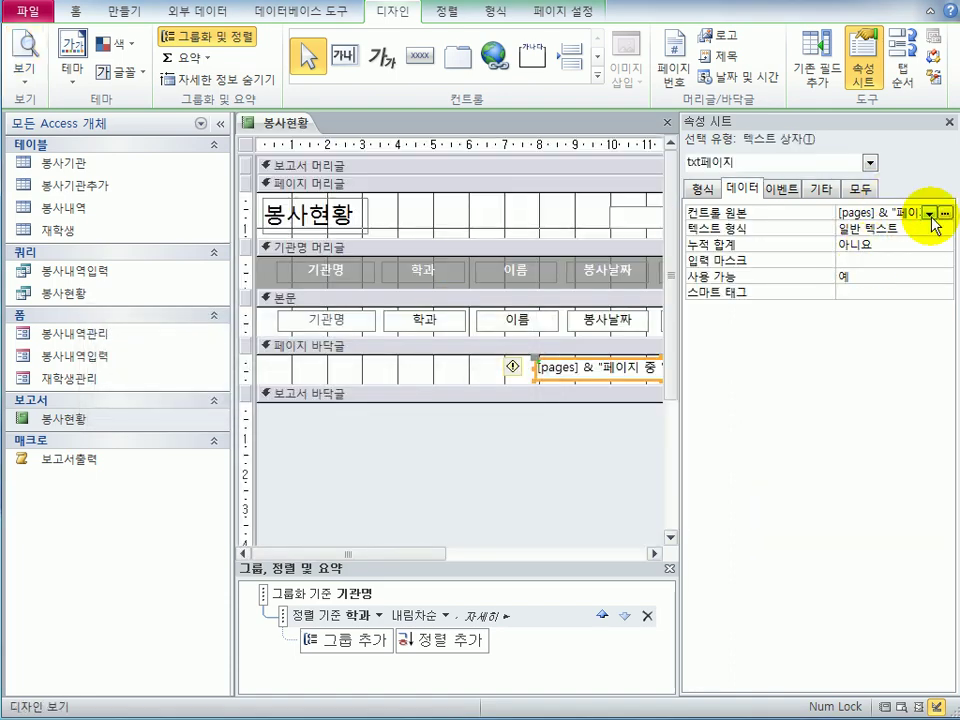
Step: Add an equals sign (=) at the start of the txt페이지 control source expression using the Expression Builder
left_click(945, 212)
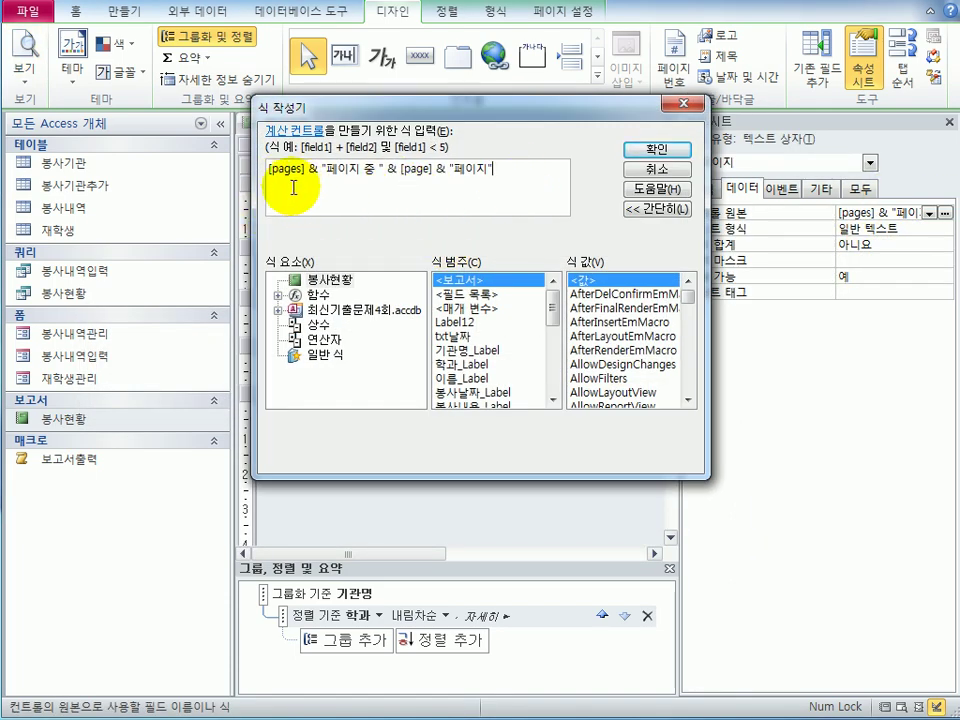
left_click(262, 172)
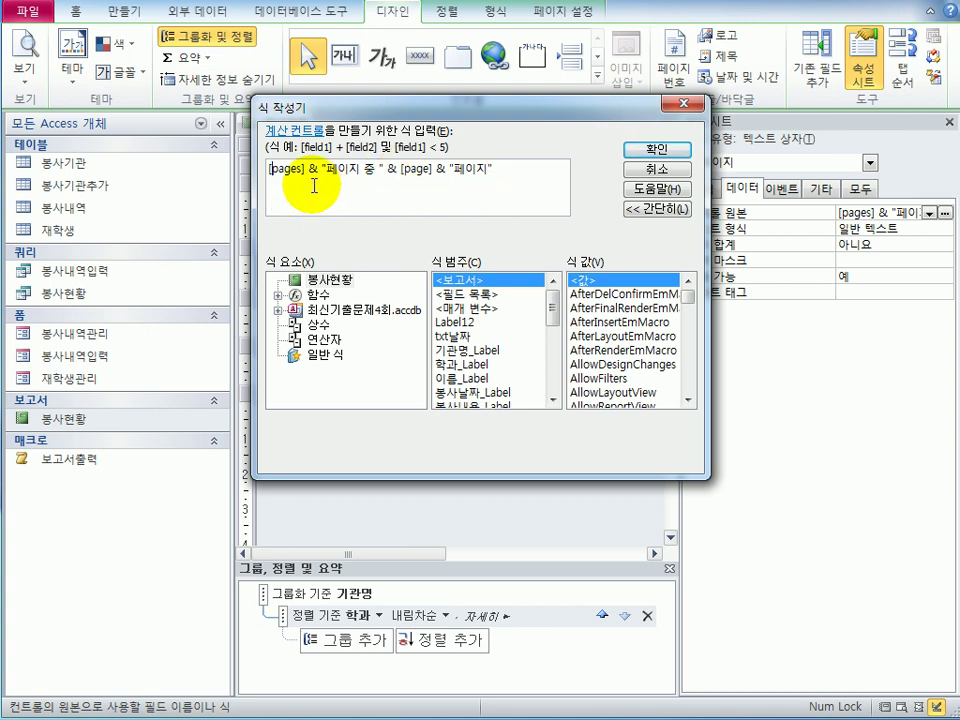
left_click(269, 170)
type("=")
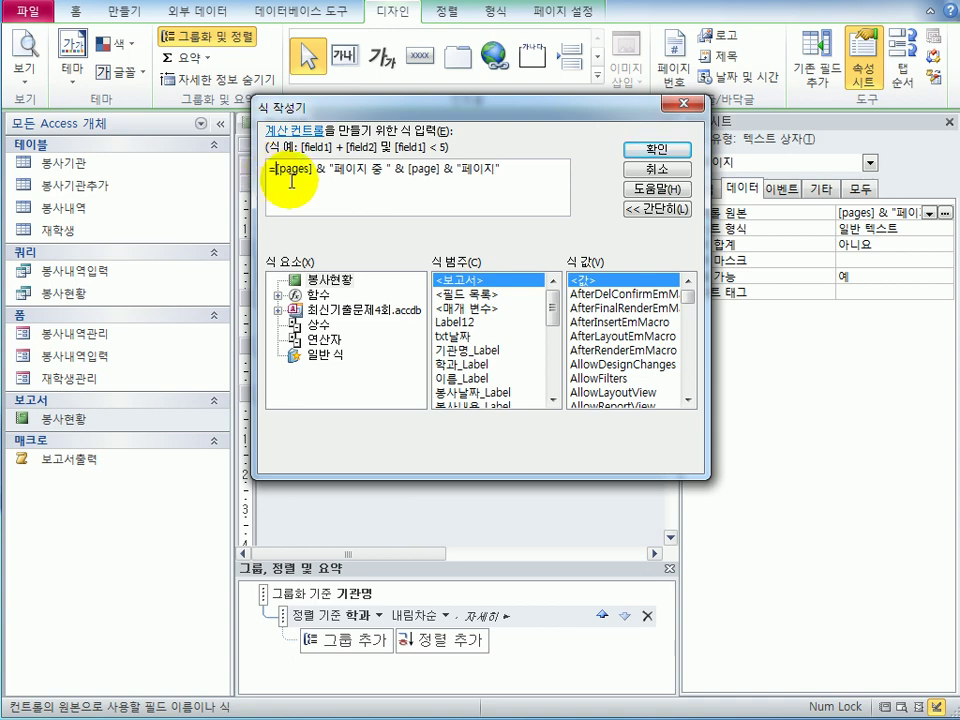
left_click(633, 158)
Step: Check the 봉사현황 report in print preview down to its page footer and close the preview
left_click(38, 52)
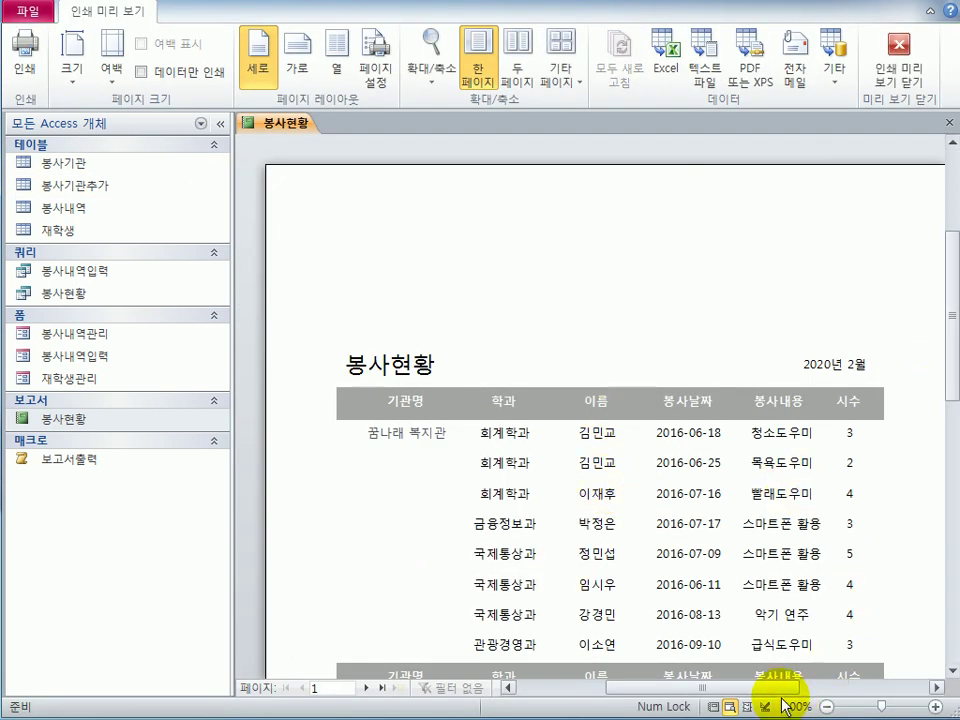
left_click_drag(950, 326, 947, 510)
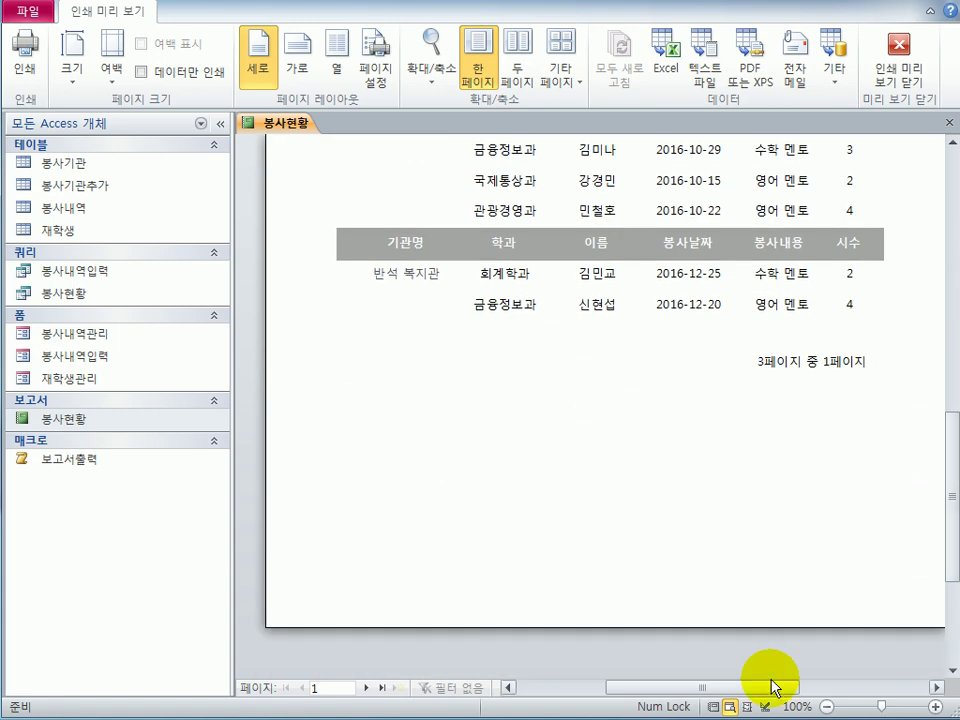
left_click_drag(761, 688, 818, 686)
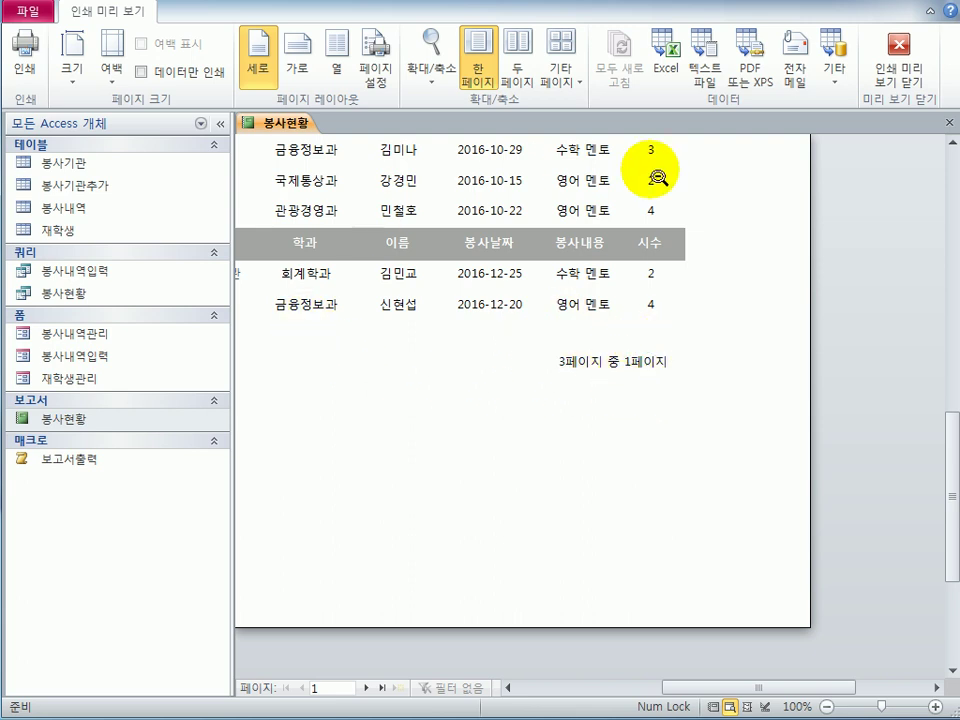
left_click(899, 62)
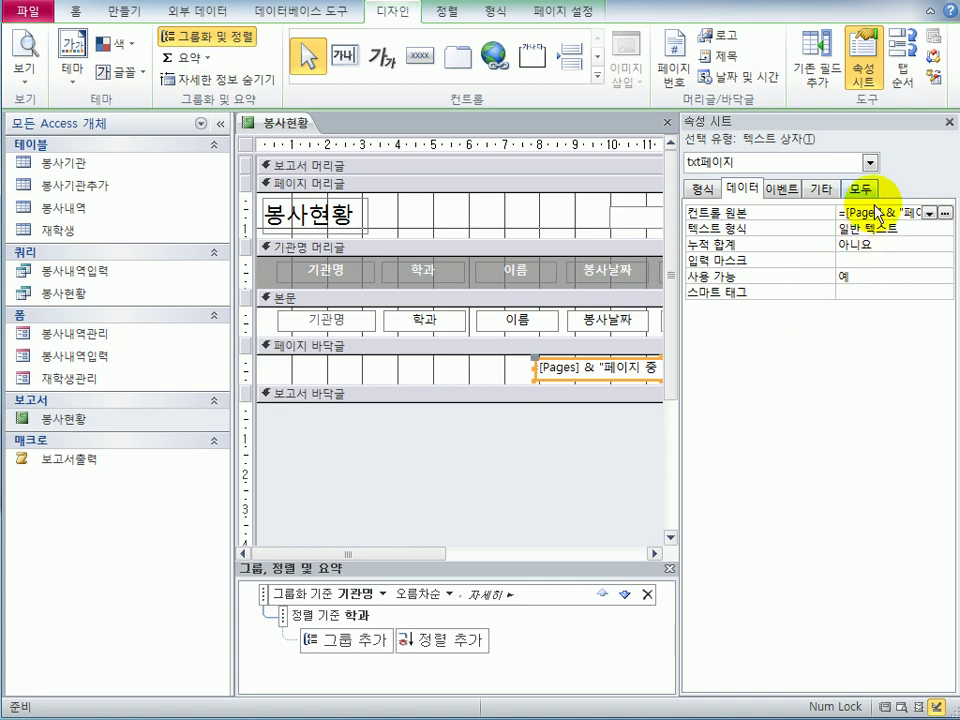
Step: Close the 봉사현황 report and save its design changes
left_click(667, 122)
left_click_drag(262, 356, 585, 347)
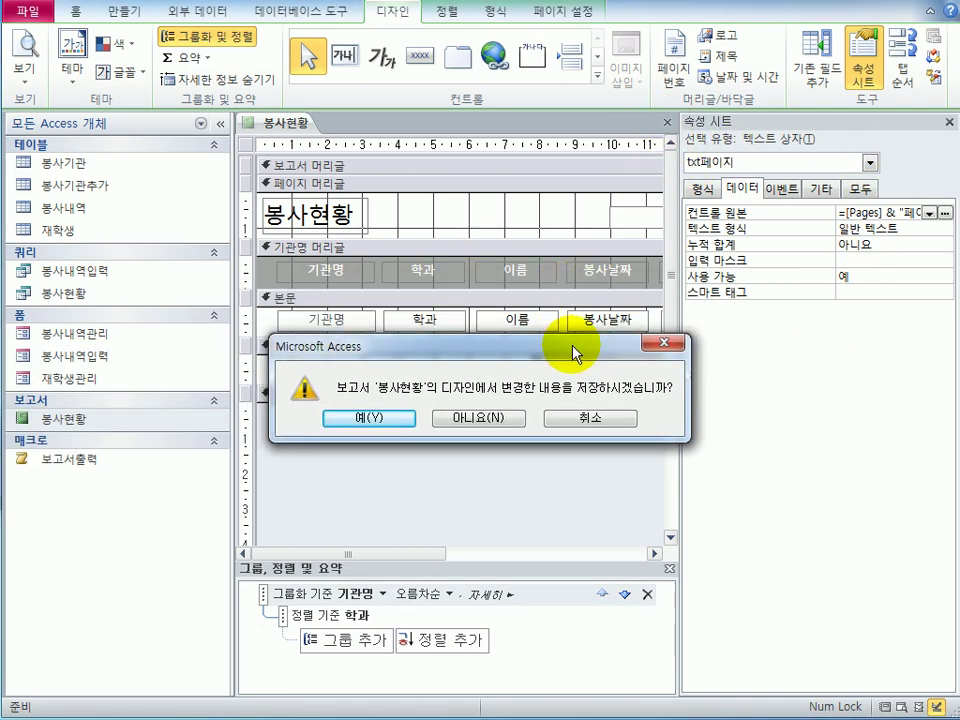
left_click(372, 417)
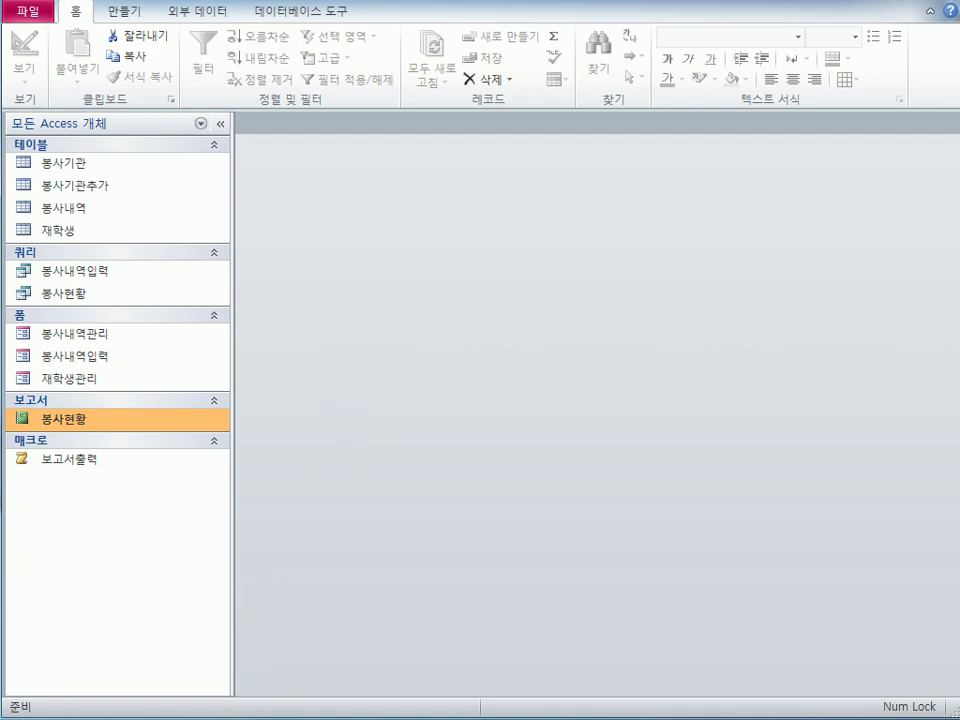
left_click(533, 557)
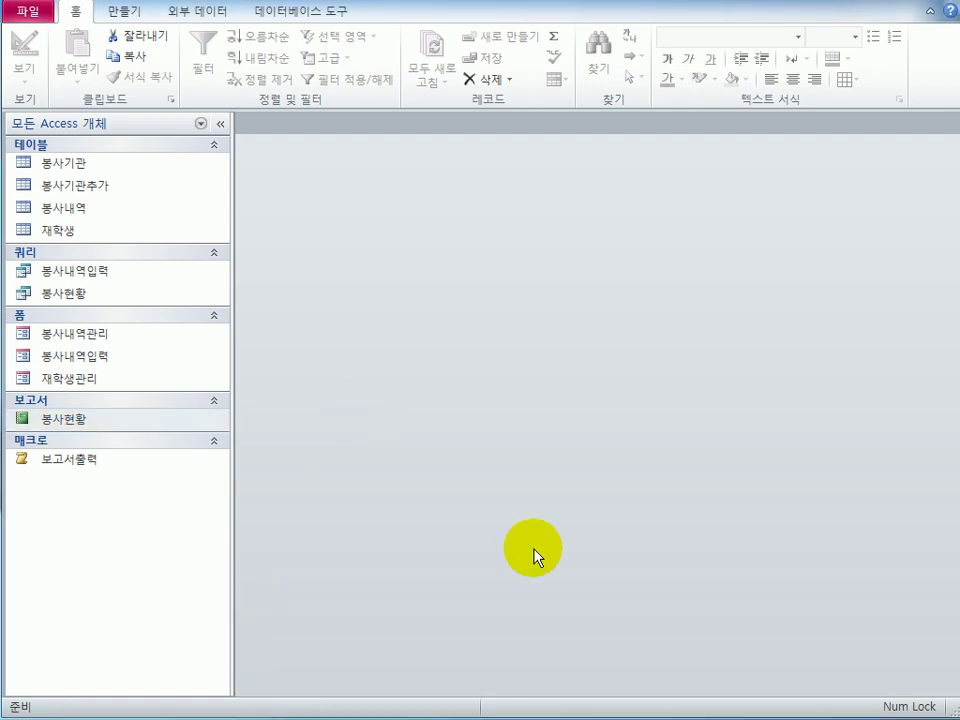
Step: Open the 봉사내역관리 form in Design view
left_click(48, 334)
right_click(48, 334)
left_click(130, 383)
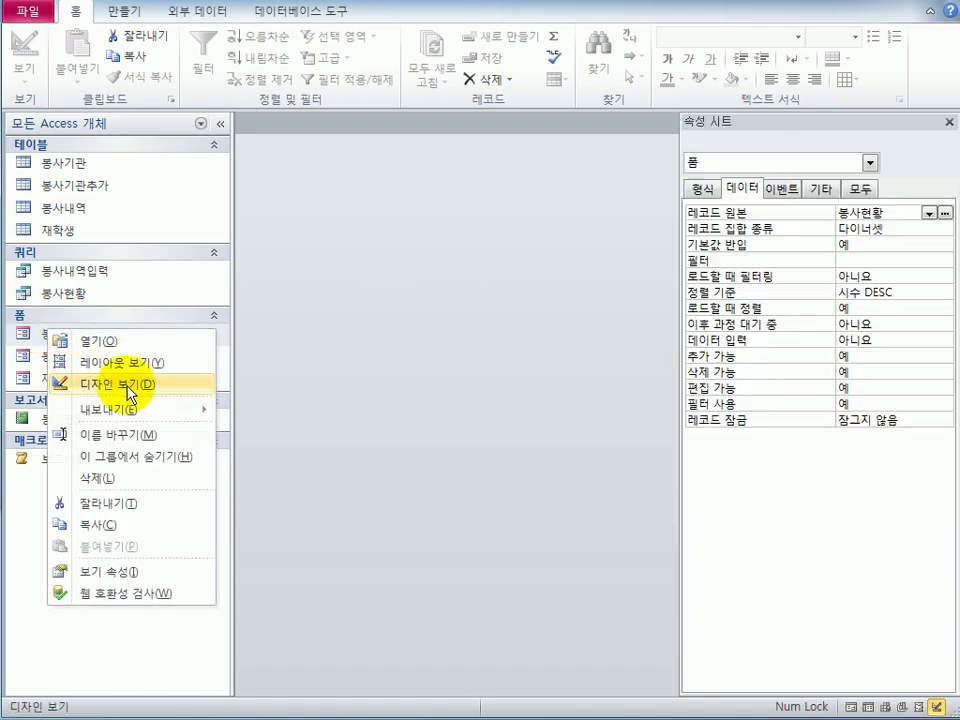
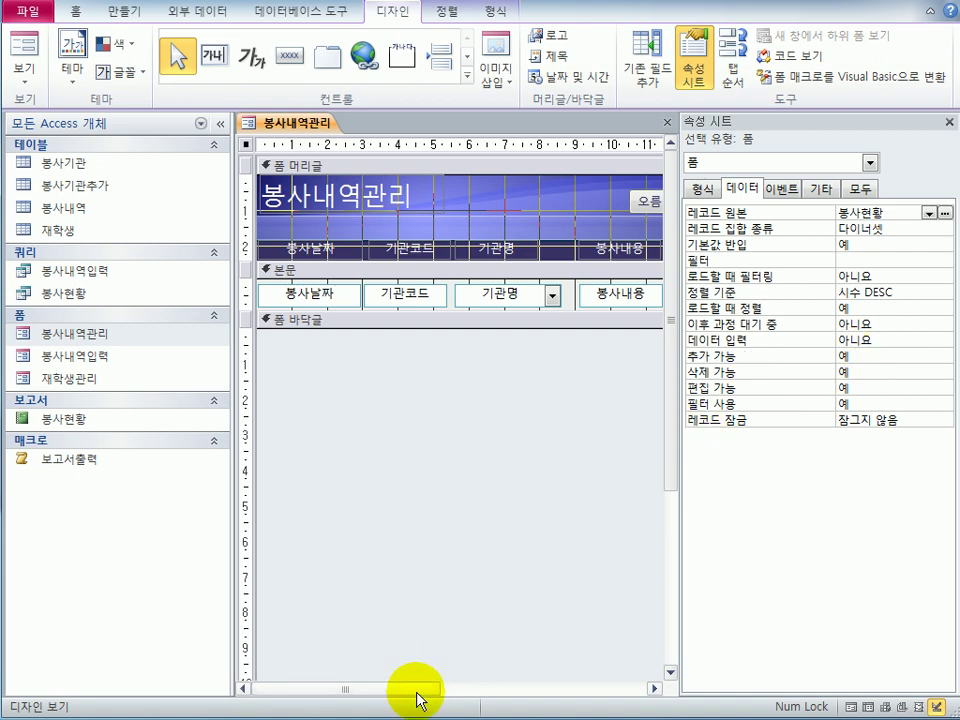
Step: Assign an event procedure to the On Click event of the cmd입력 button and open its code
left_click_drag(418, 700, 544, 668)
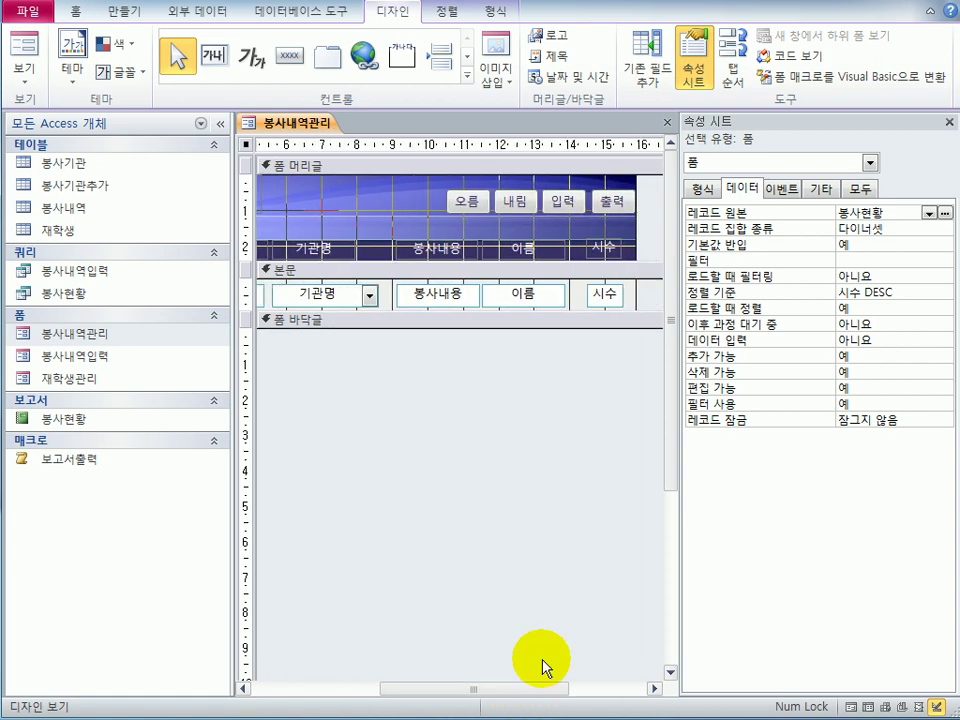
left_click(566, 206)
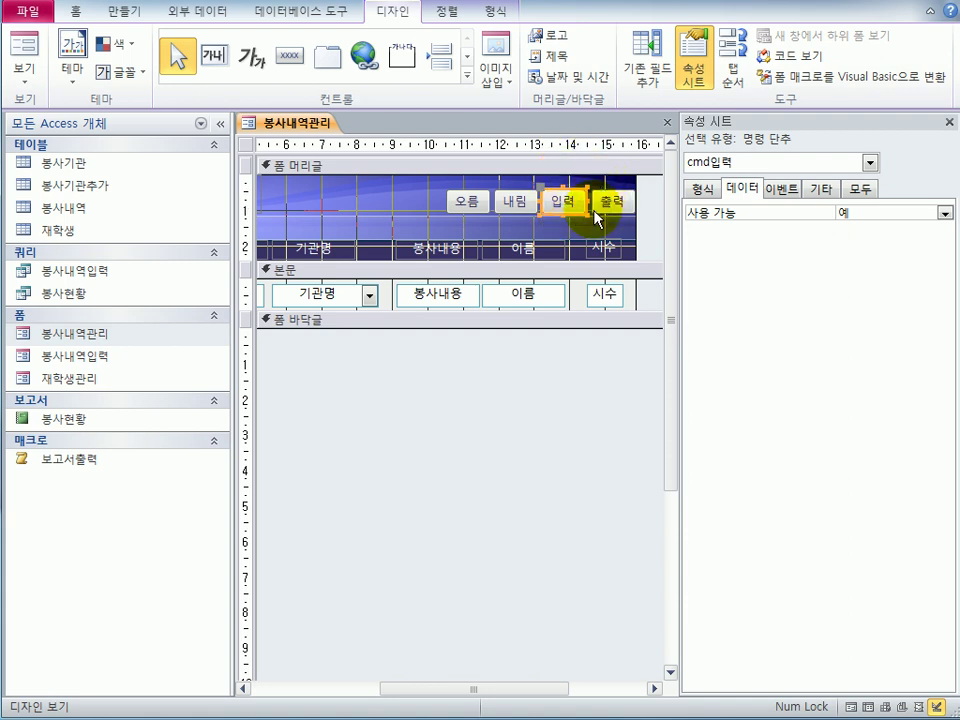
left_click(783, 189)
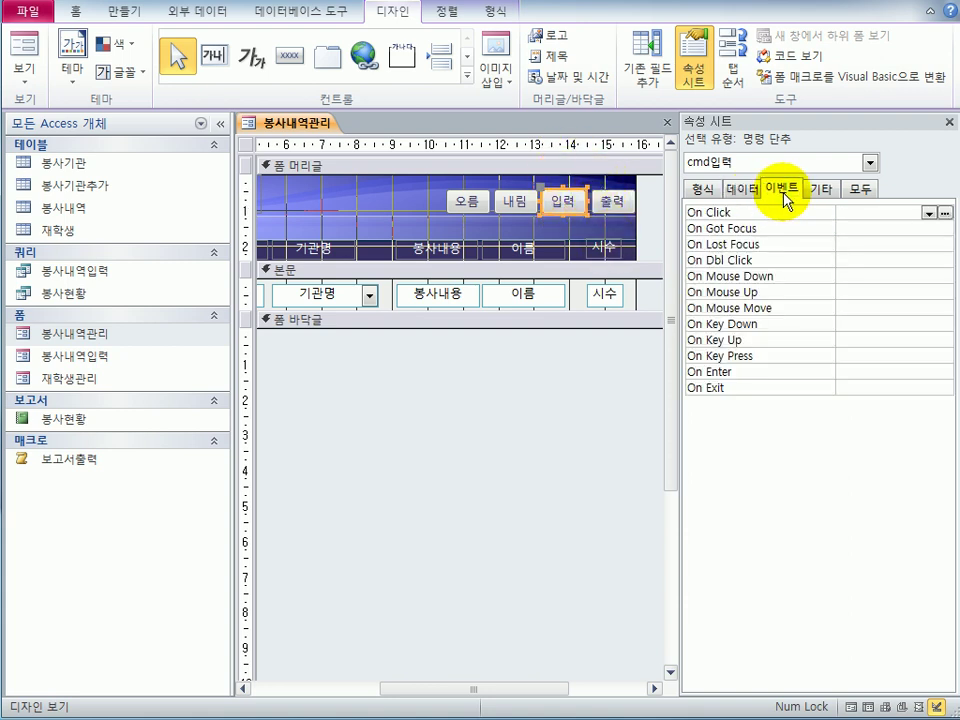
left_click(930, 213)
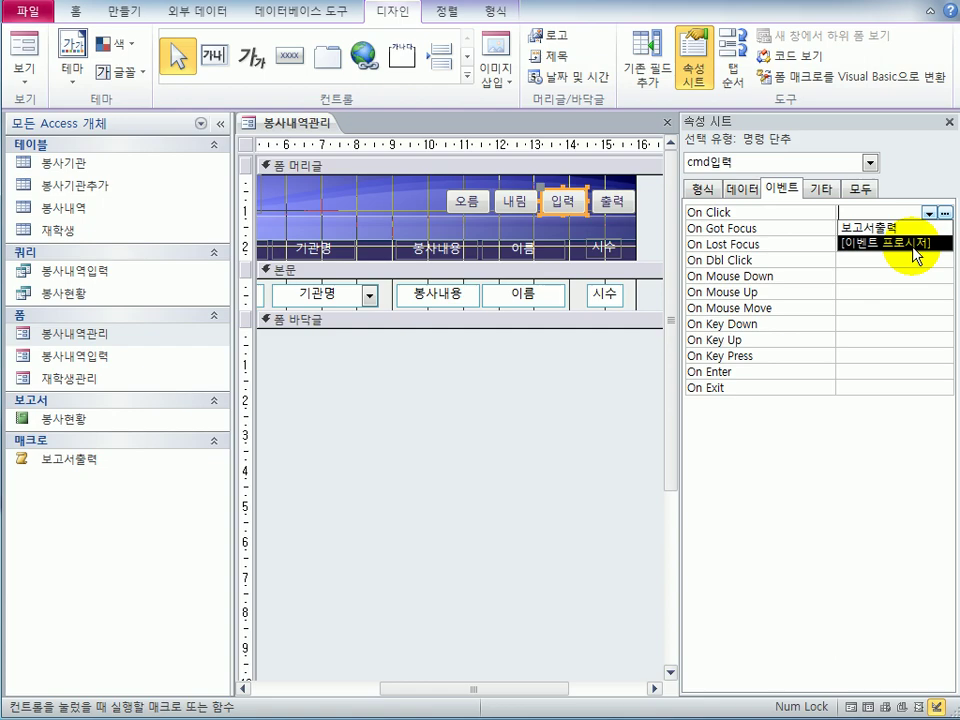
left_click(912, 244)
left_click(944, 213)
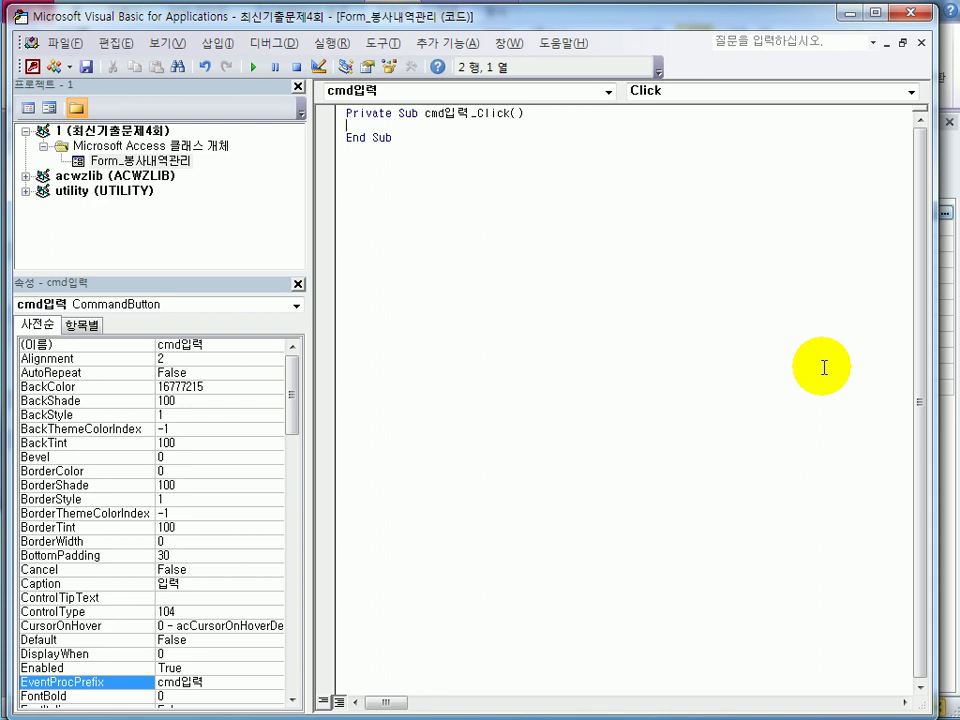
Step: Begin the cmd입력_Click procedure with a DoCmd.GoToRecord call using acDataForm as the object type
key("Tab")
type("docmd.")
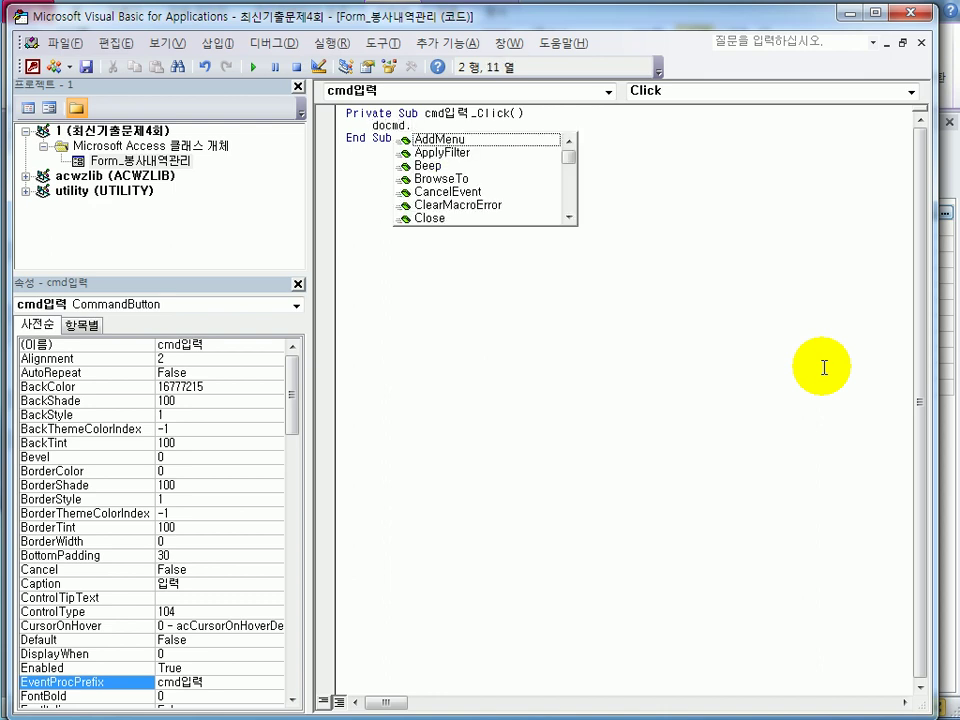
type("goto")
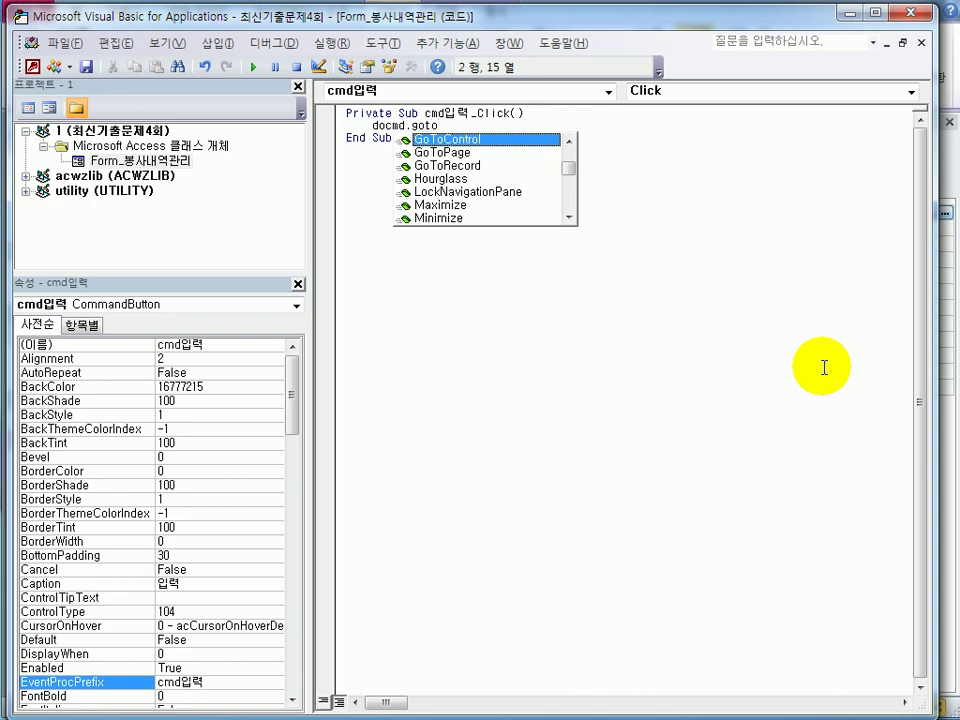
key("Down")
key("Down")
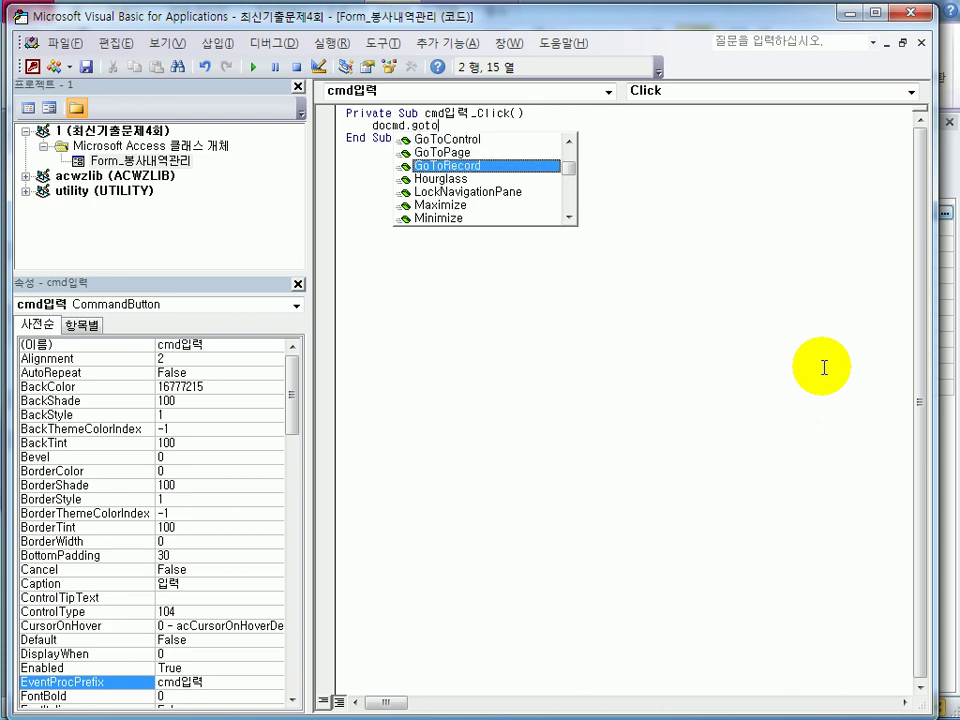
key("Tab")
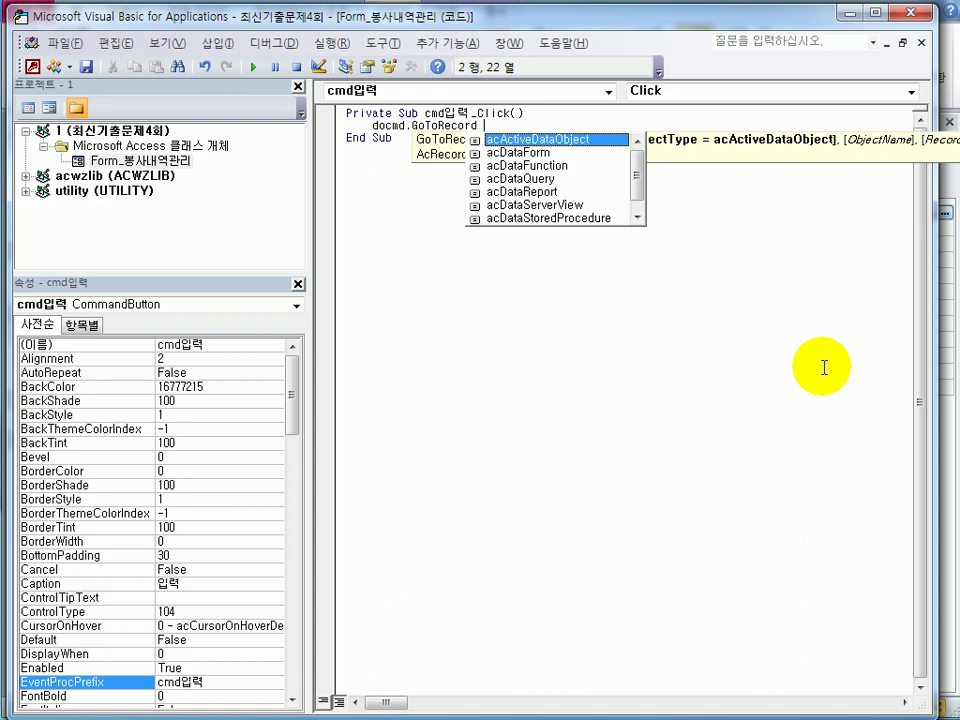
key("Down")
key("Tab")
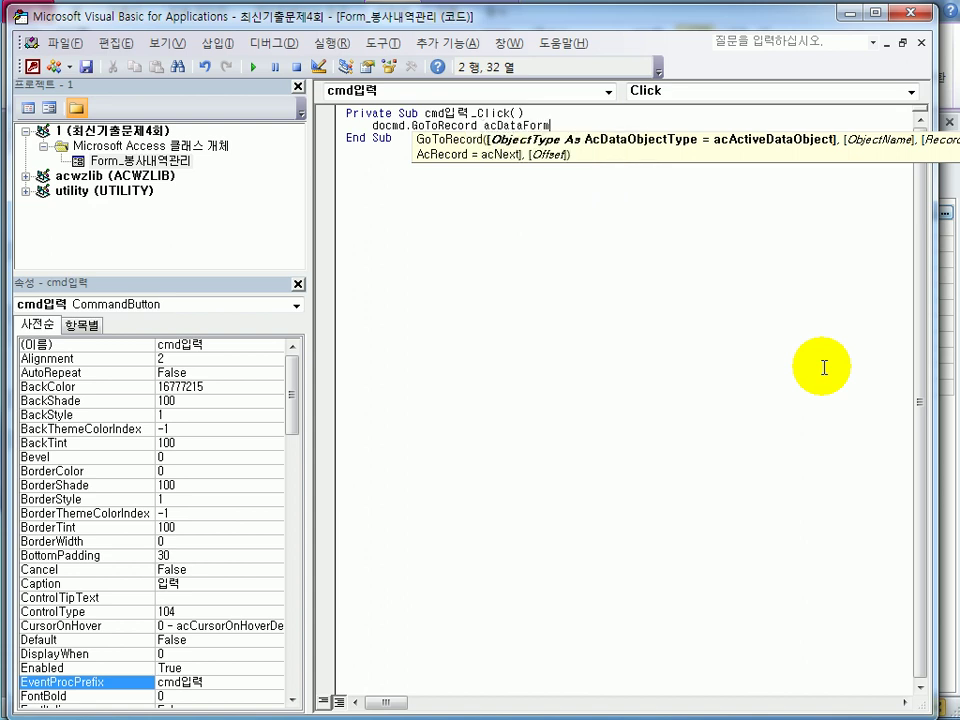
Step: Complete the GoToRecord call with the object name "봉사내역관리" and the record argument acNewRec
type(",")
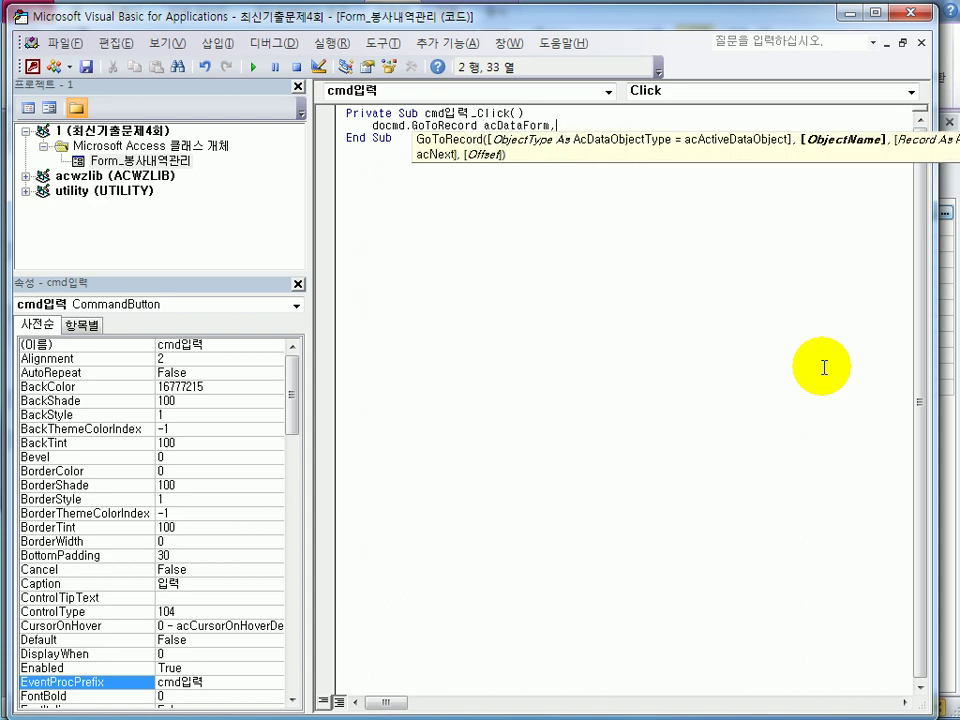
type("\"봉사내역관리\"")
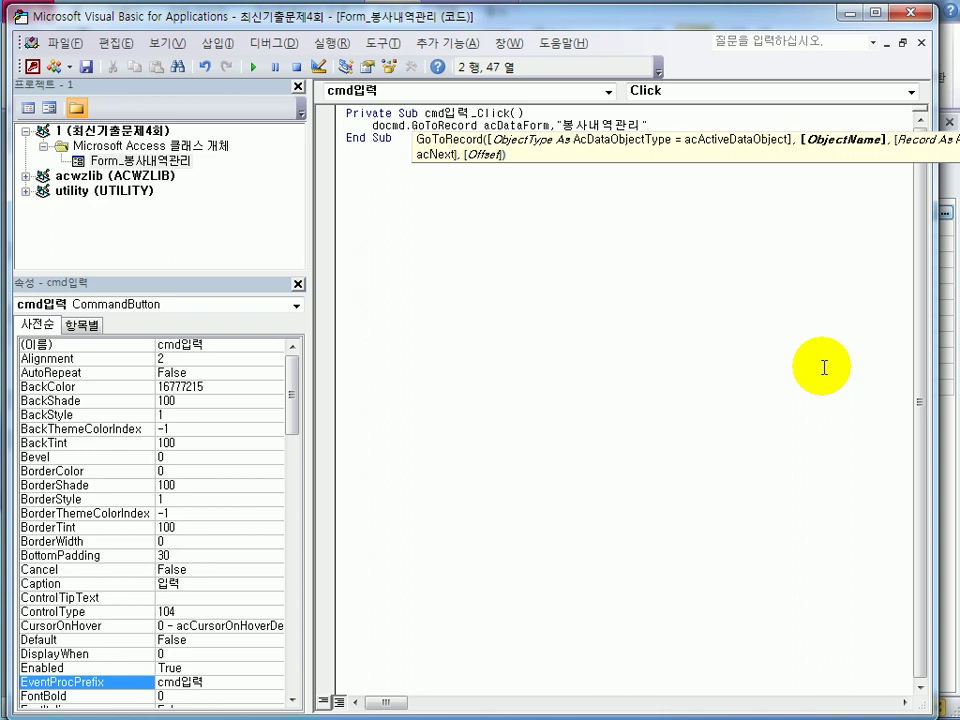
type(",")
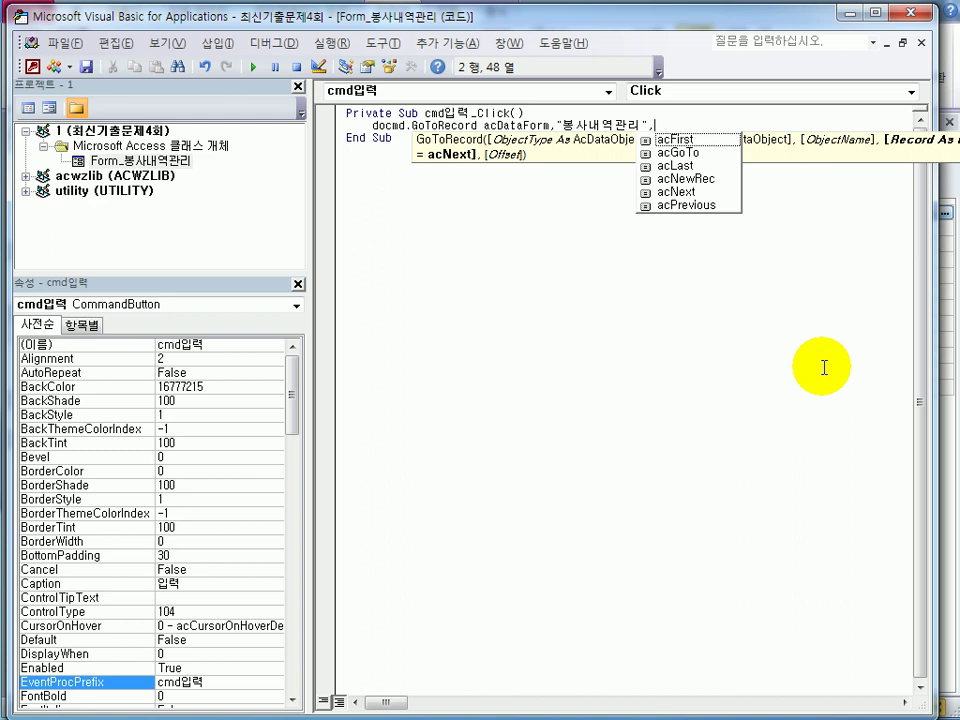
key("Down")
key("Down")
key("Down")
key("Down")
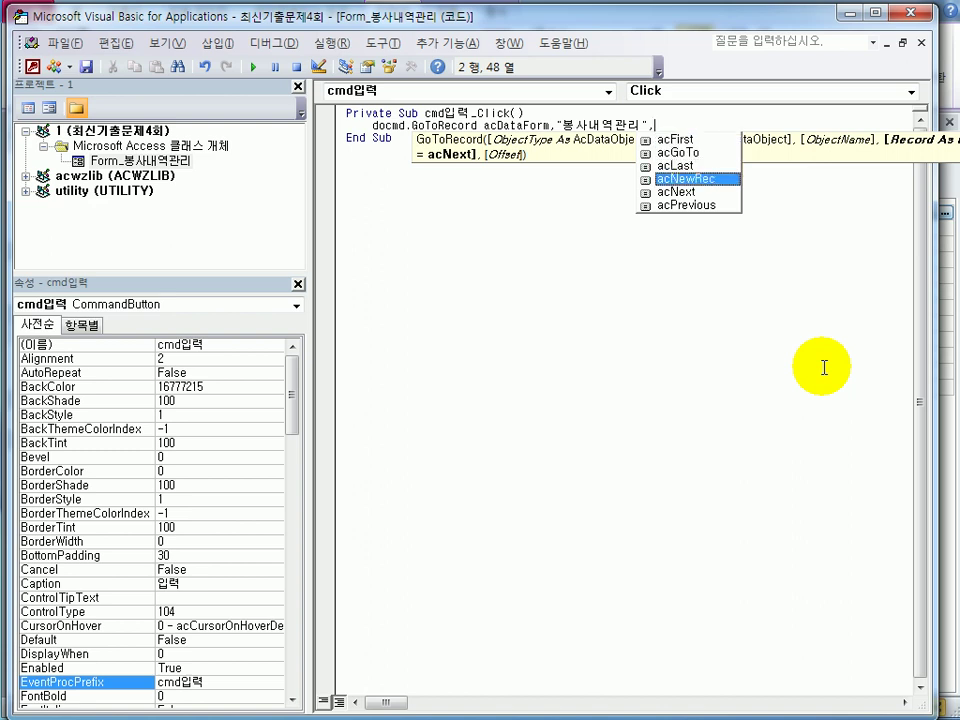
key("Tab")
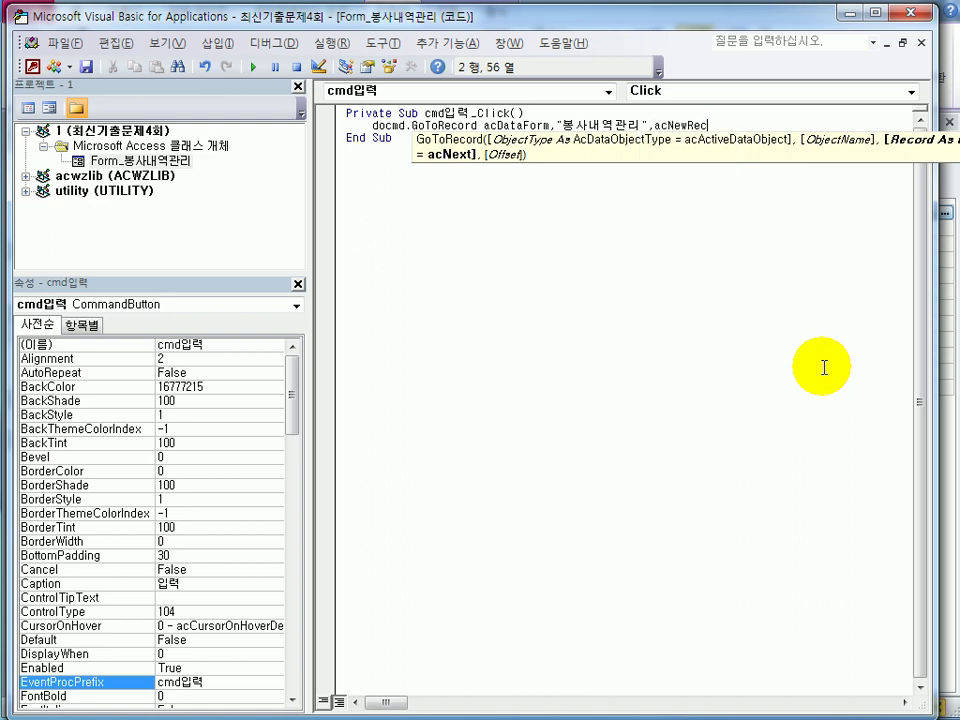
key("Return")
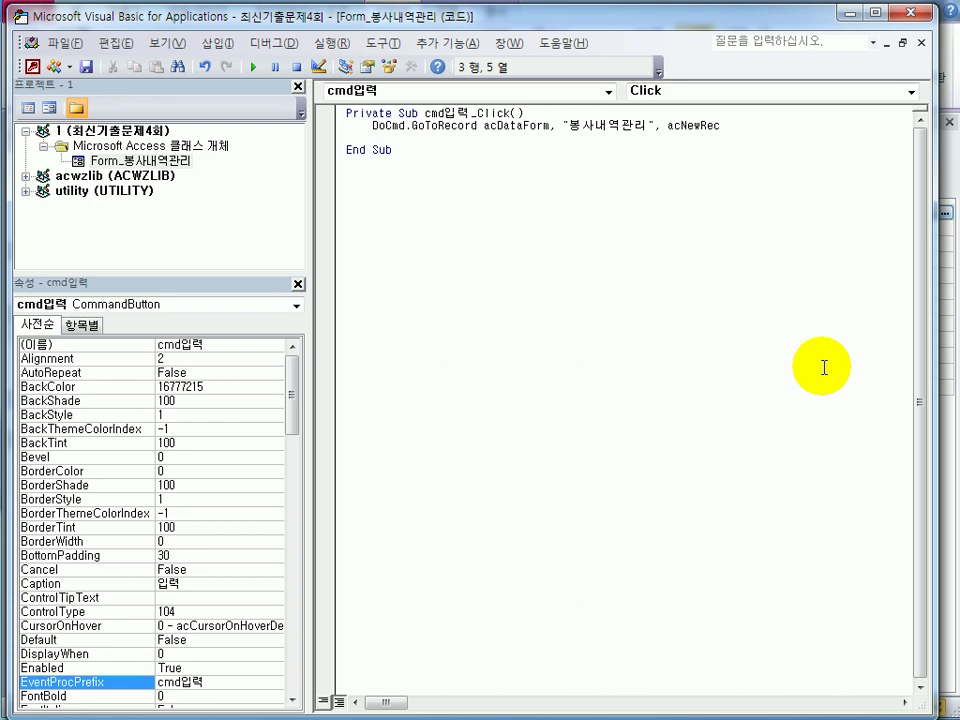
Step: Enter a second line in the procedure that calls setfocus on txt봉사내역
type("txt봉사내역.")
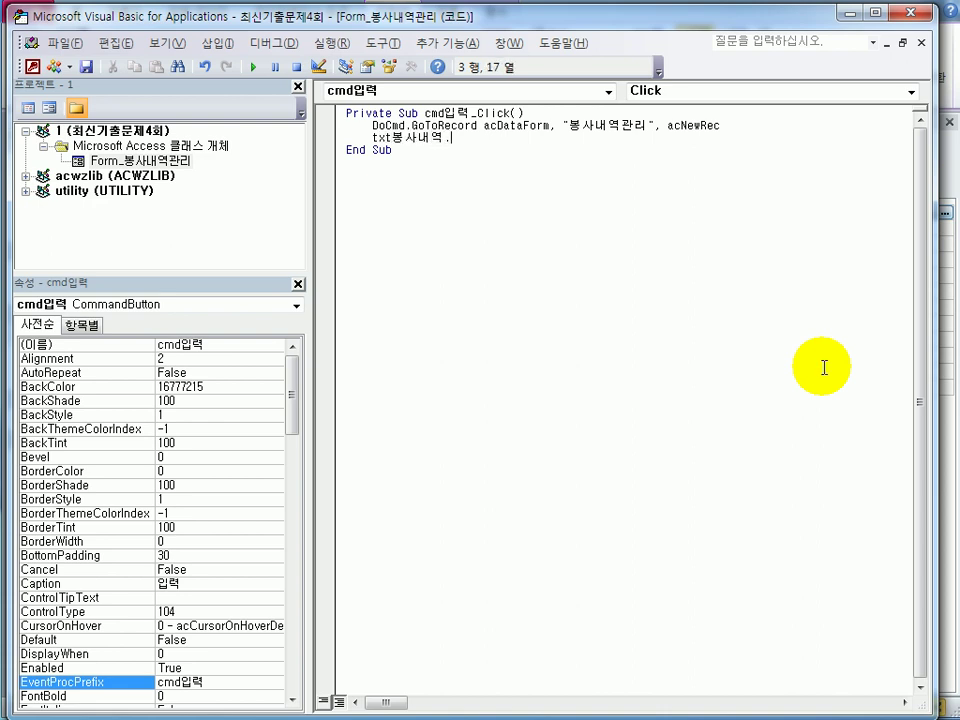
type("se")
key("BackSpace")
key("BackSpace")
key("BackSpace")
type(".")
type("s")
type("etf")
type("o")
type("cus")
Step: Remove the text after txt봉사내 from the second line of the procedure
key("Left")
key("Left")
key("Left")
key("Left")
key("Left")
key("Left")
key("Left")
key("Left")
key("Left")
key("Left")
key("Left")
key("Right")
key("Right")
key("Left")
key("shift+Right")
key("shift+Right")
key("shift+Right")
key("shift+Right")
key("shift+Right")
key("shift+Right")
key("shift+Right")
key("shift+Right")
key("shift+Right")
key("shift+Right")
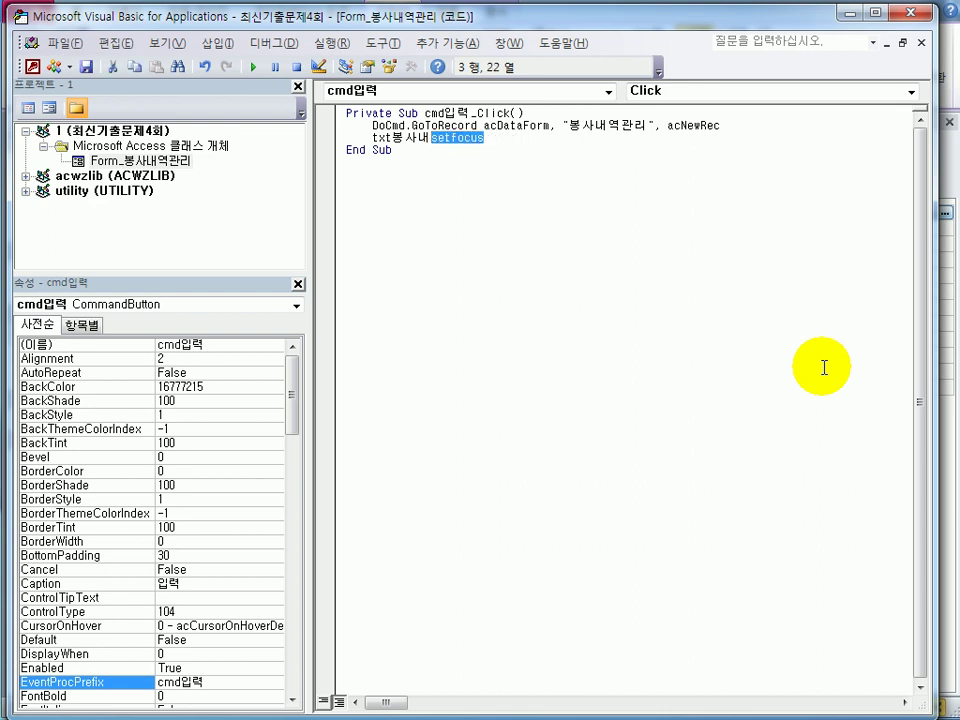
key("Delete")
type("dyd")
key("BackSpace")
key("BackSpace")
key("BackSpace")
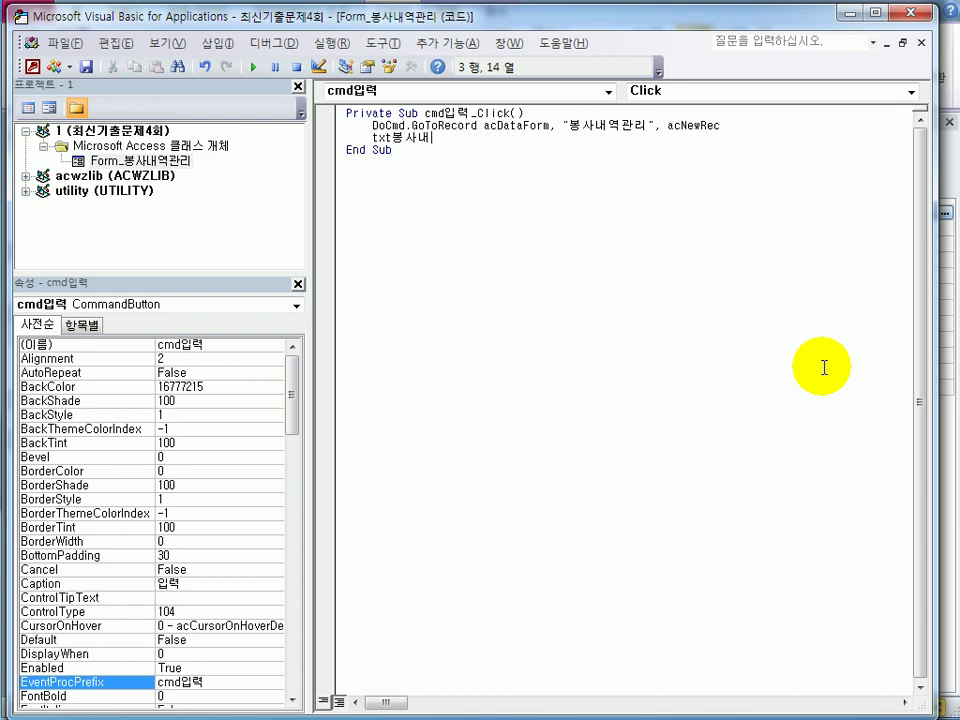
Step: Complete the second line as txt봉사내용.SetFocus and close the code editor
key("Hangul")
type("용.")
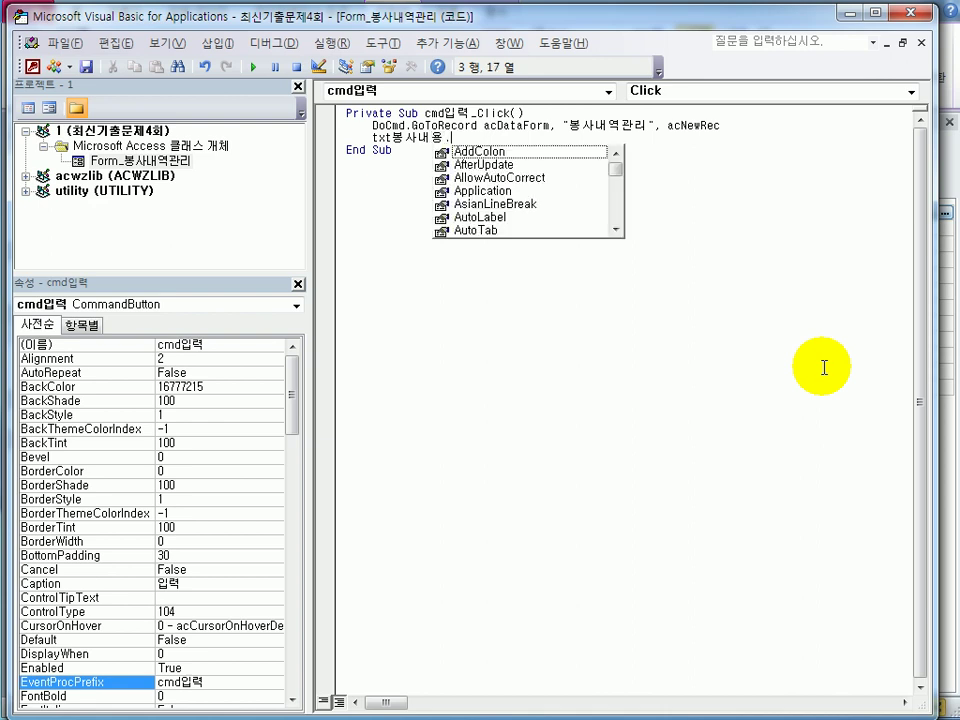
key("Hangul")
type("set")
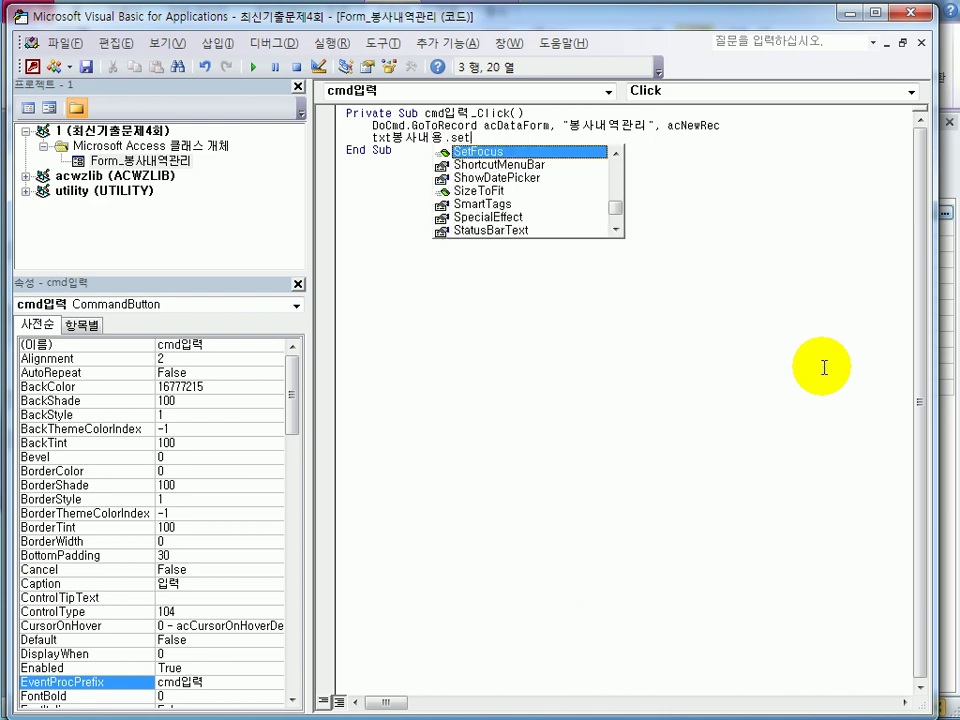
key("Tab")
left_click(822, 367)
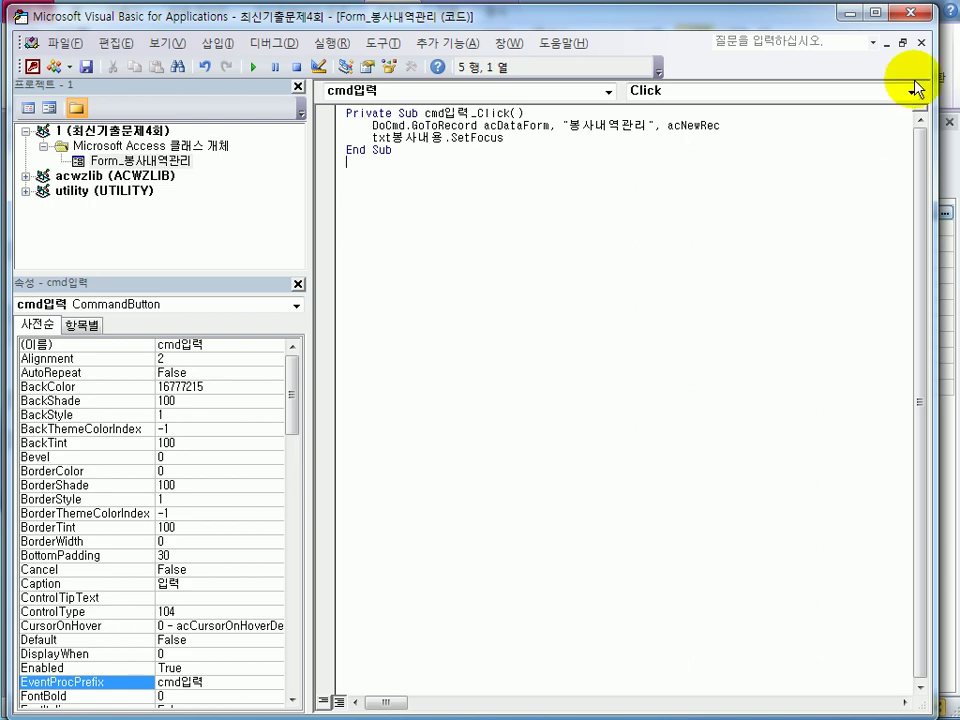
left_click(911, 14)
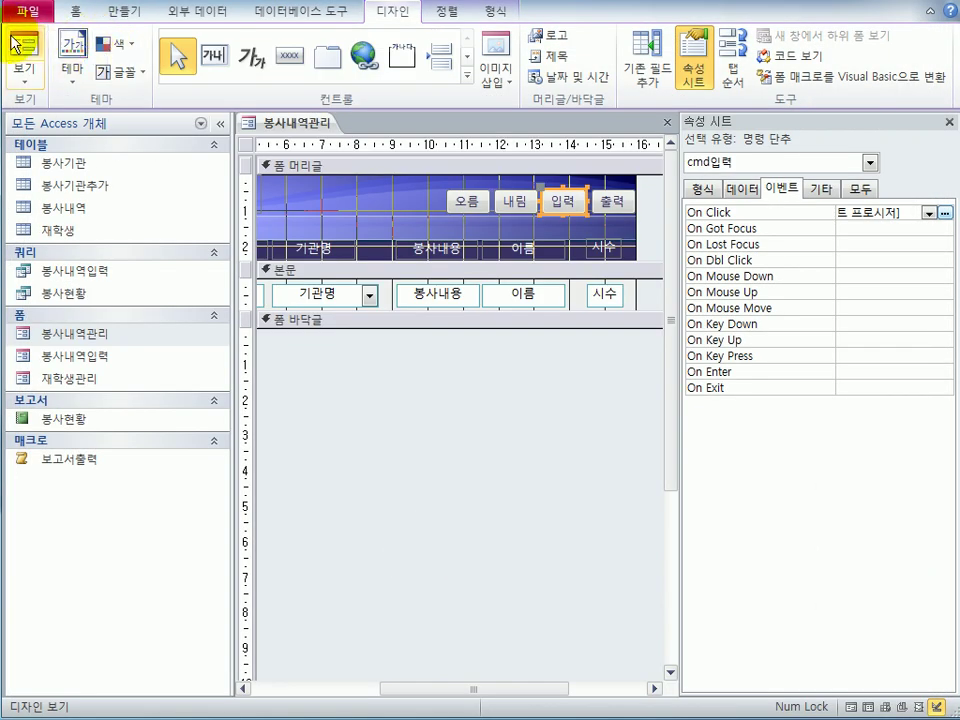
Step: Test the 입력 button of the 봉사내역관리 form in Form view and return to Design view
left_click(28, 50)
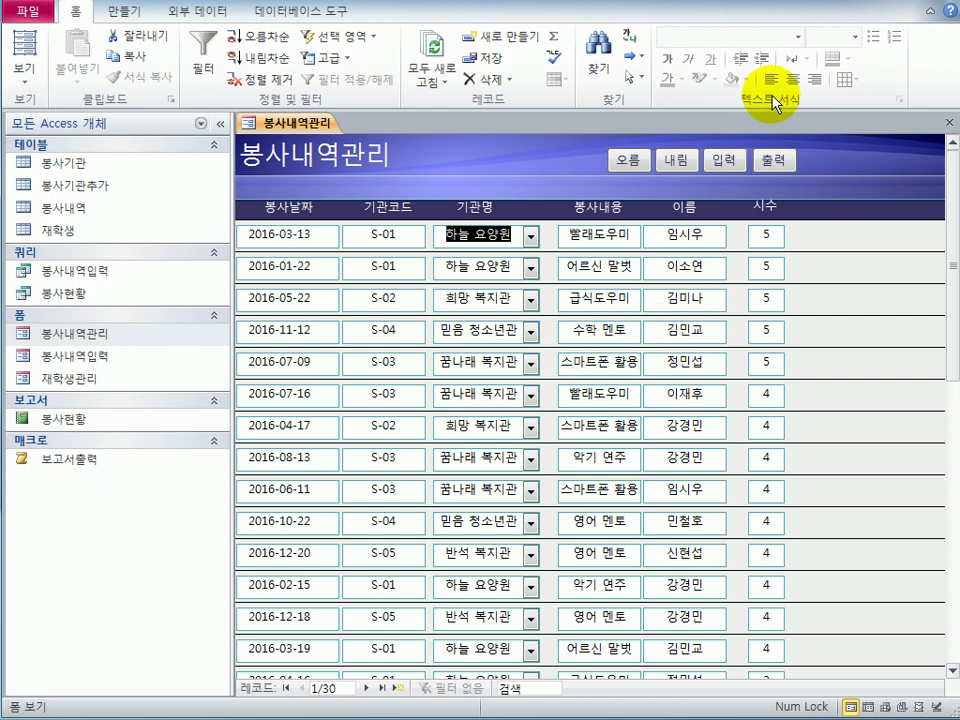
left_click(725, 162)
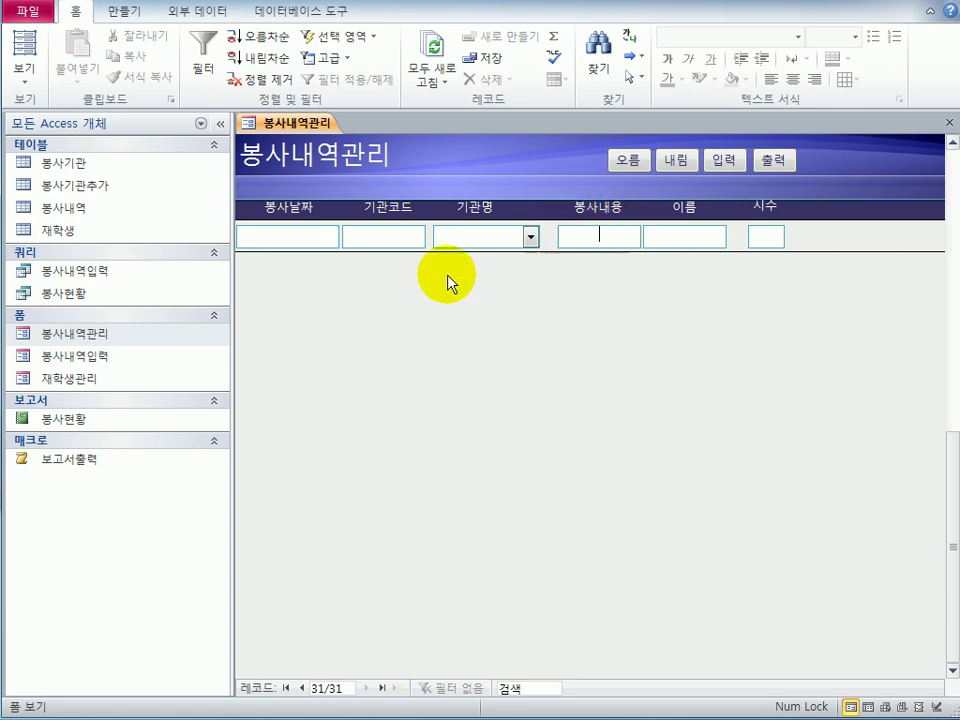
left_click(25, 80)
left_click(62, 318)
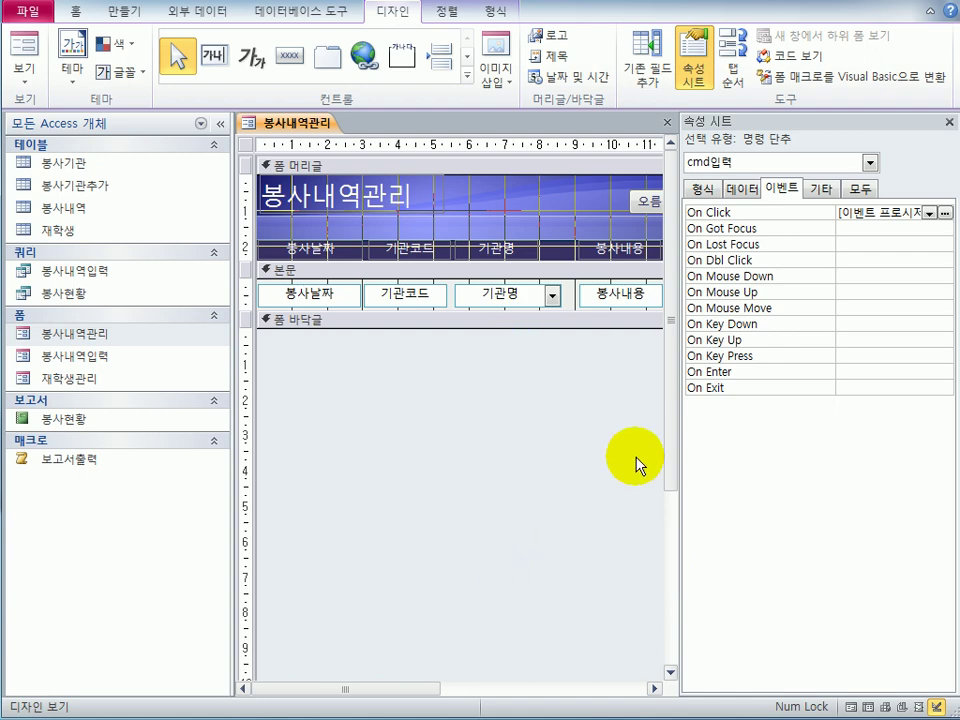
Step: Close the 봉사내역관리 form with its changes saved and open the 봉사내역입력 form in Design view
left_click(667, 122)
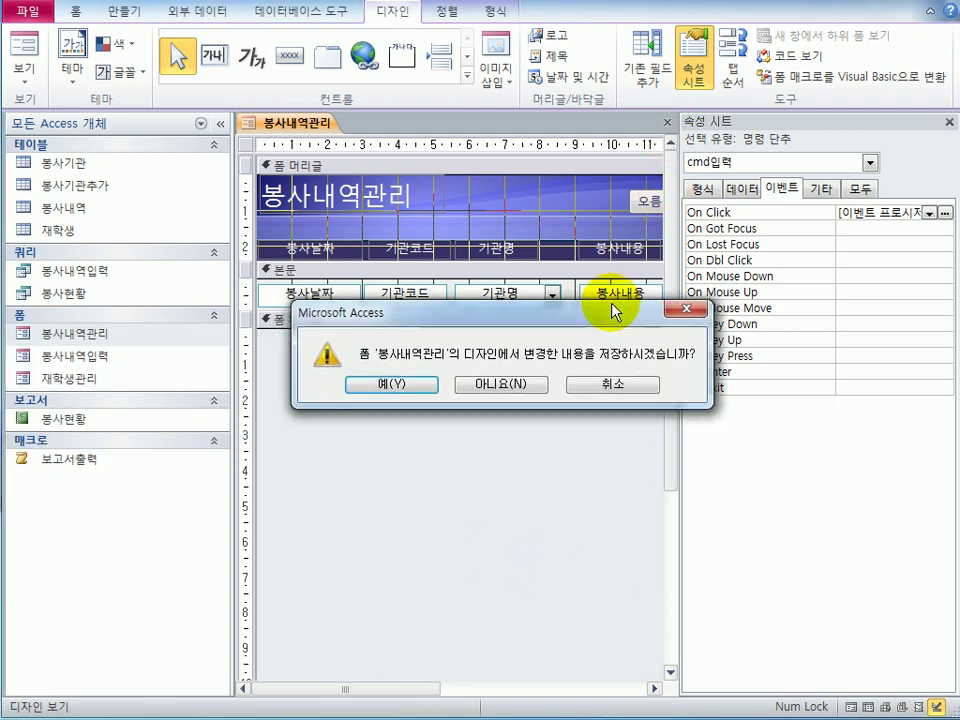
left_click(372, 383)
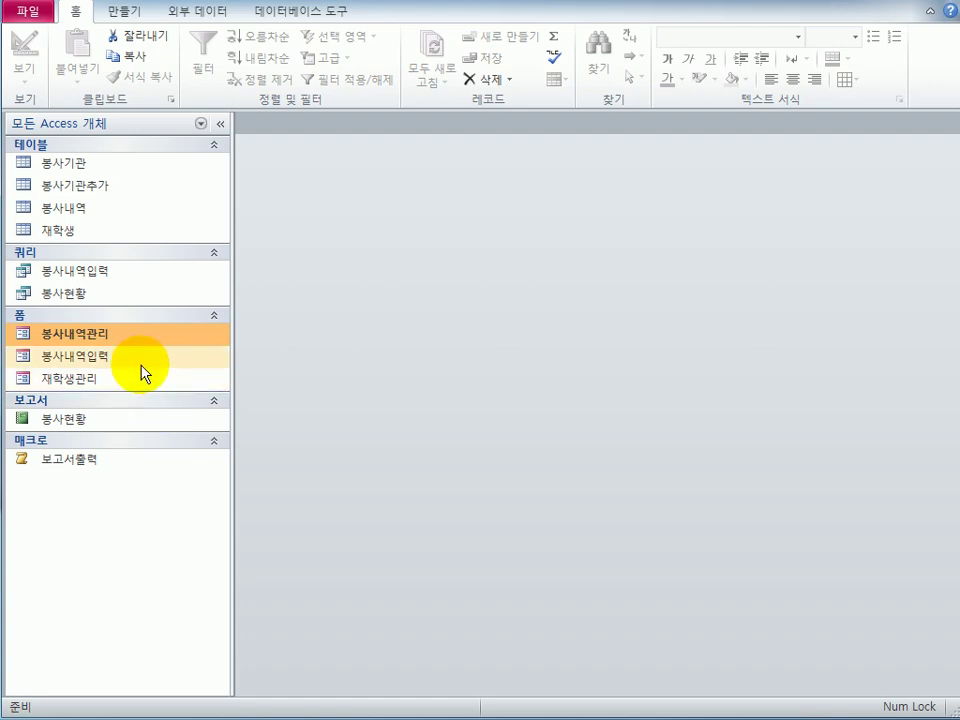
left_click(90, 360)
right_click(90, 360)
left_click(158, 410)
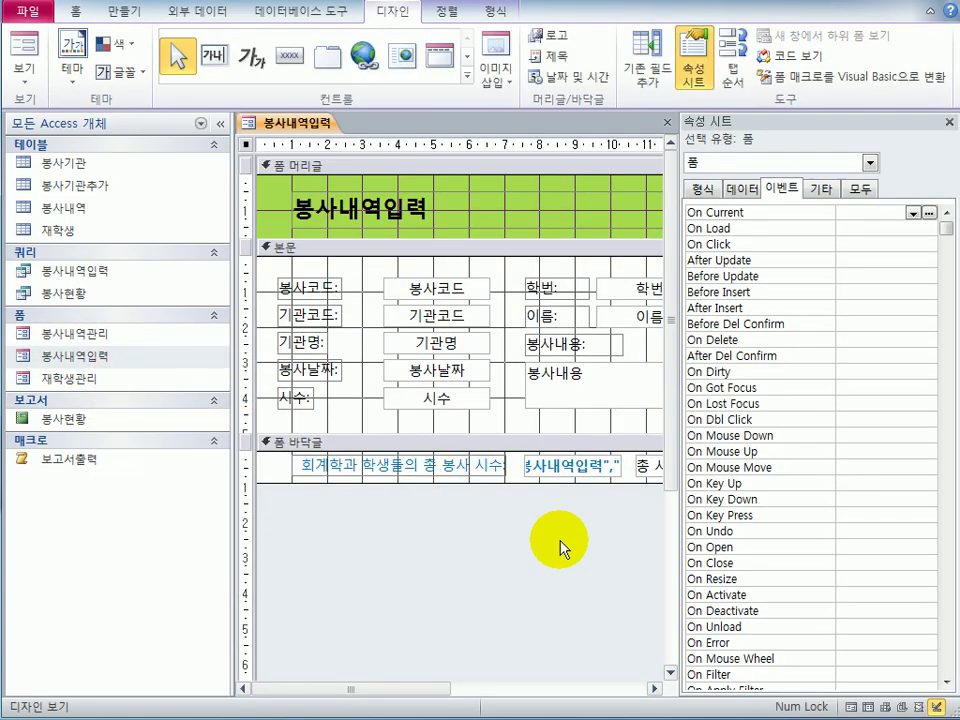
Step: Try assigning the 보고서출력 macro to the On Dbl Click event of txt학번
left_click(869, 162)
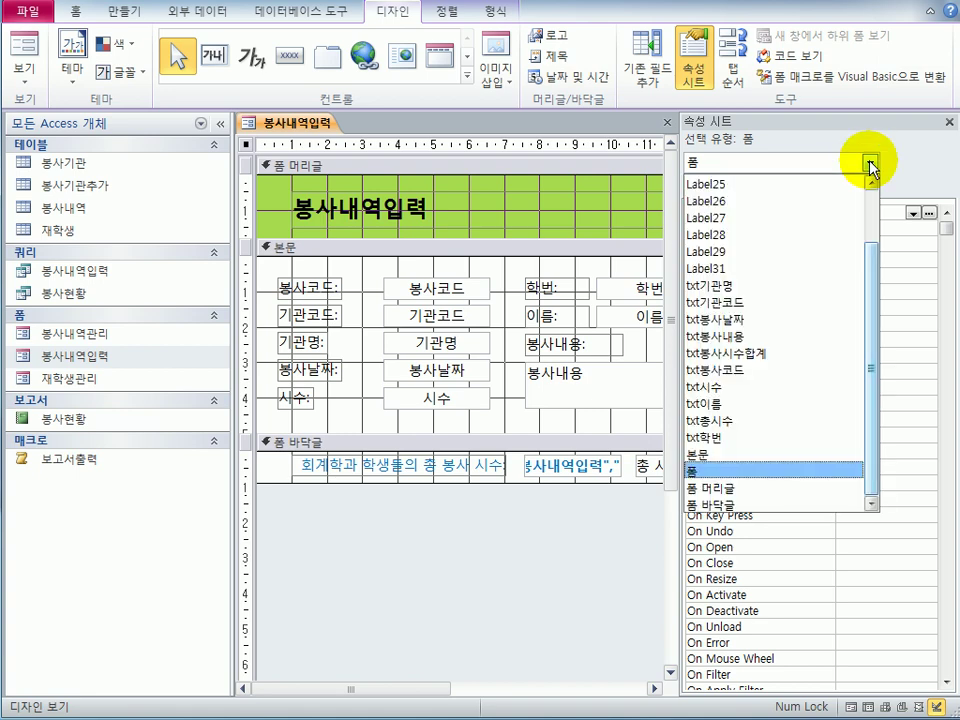
left_click(798, 437)
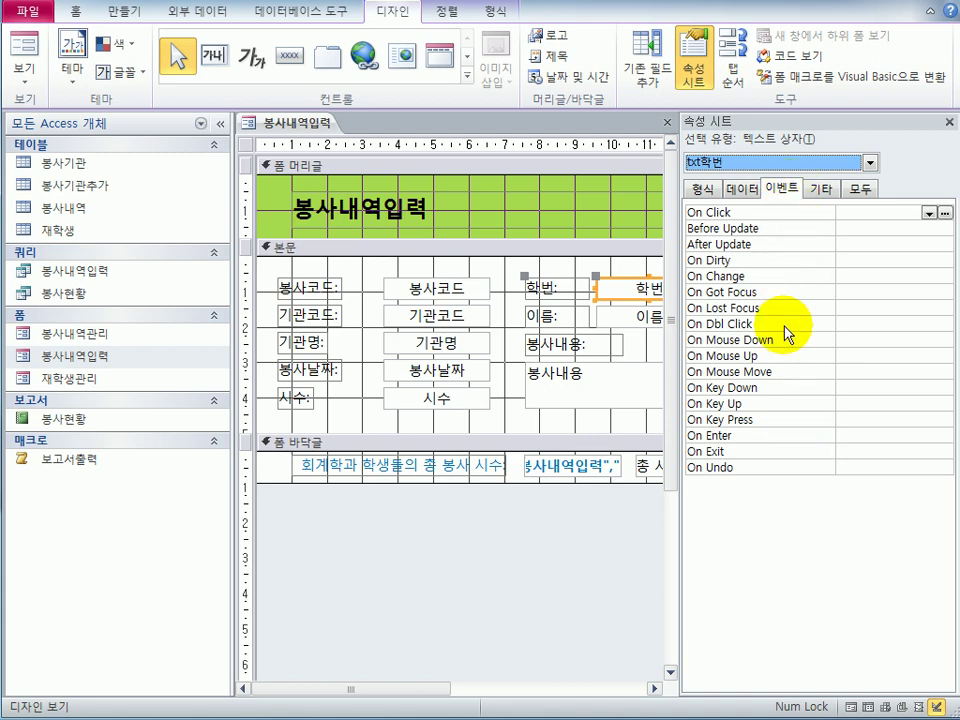
double_click(853, 321)
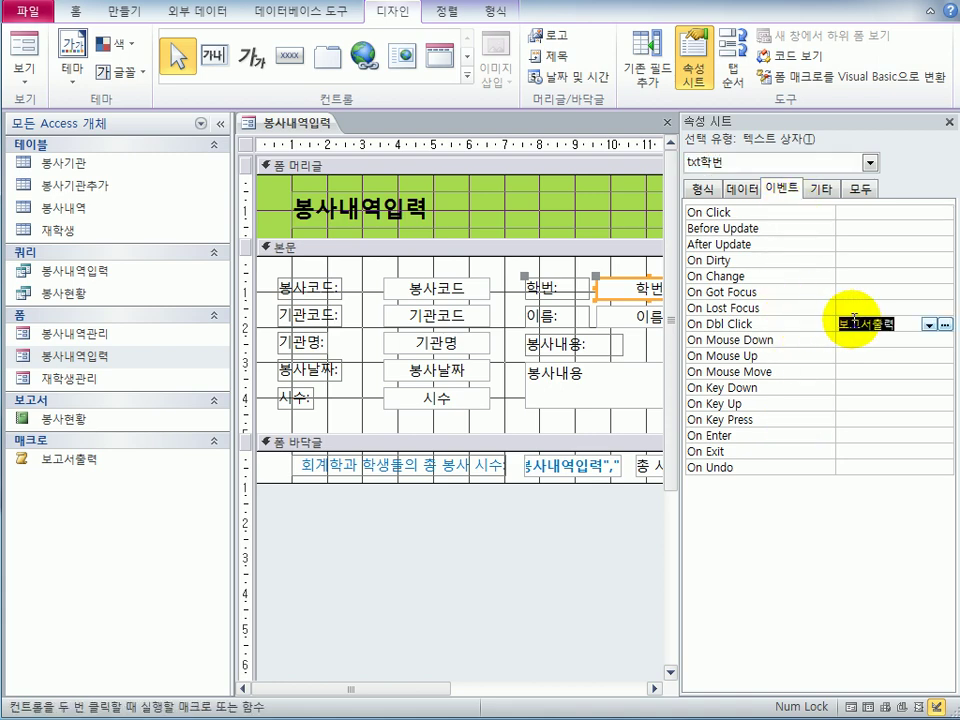
left_click(929, 325)
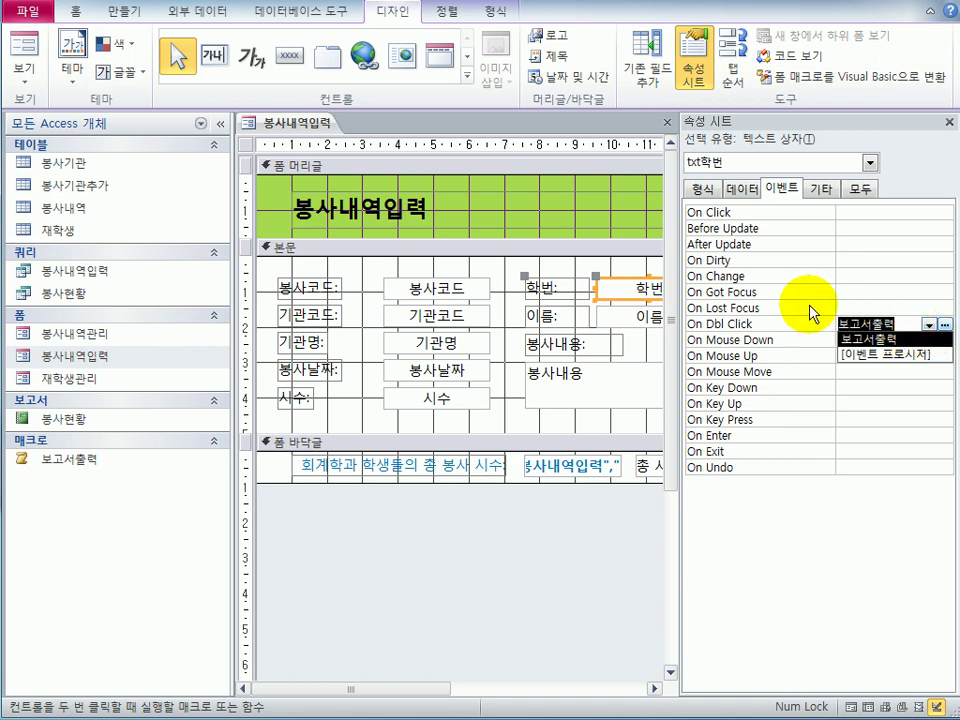
key("Delete")
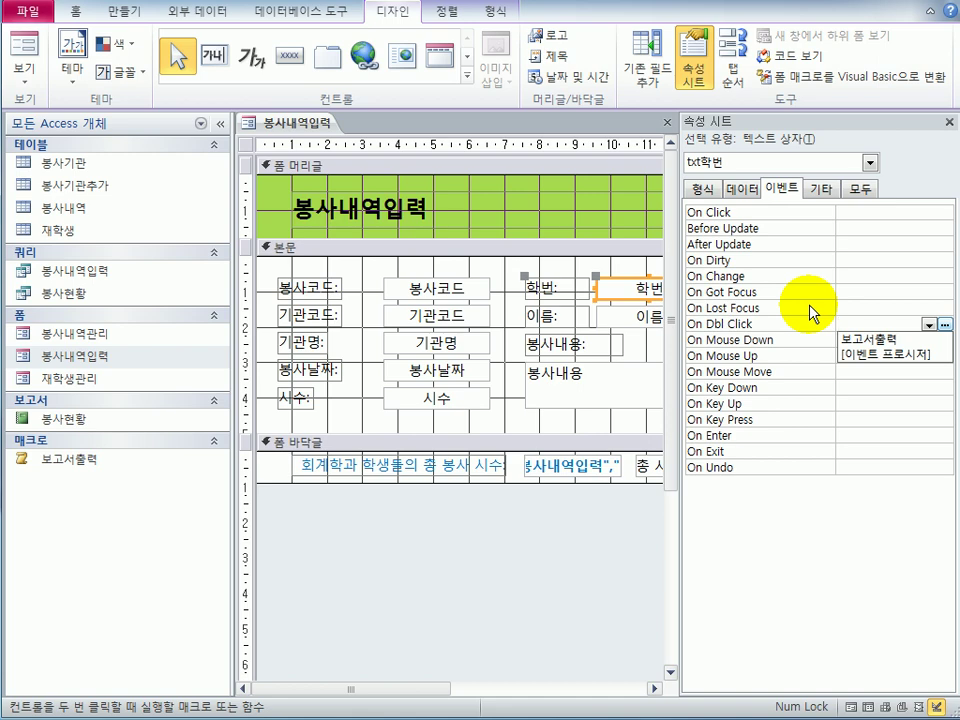
Step: Create a new macro with an OpenForm action that opens the 재학생관리 form
left_click(130, 14)
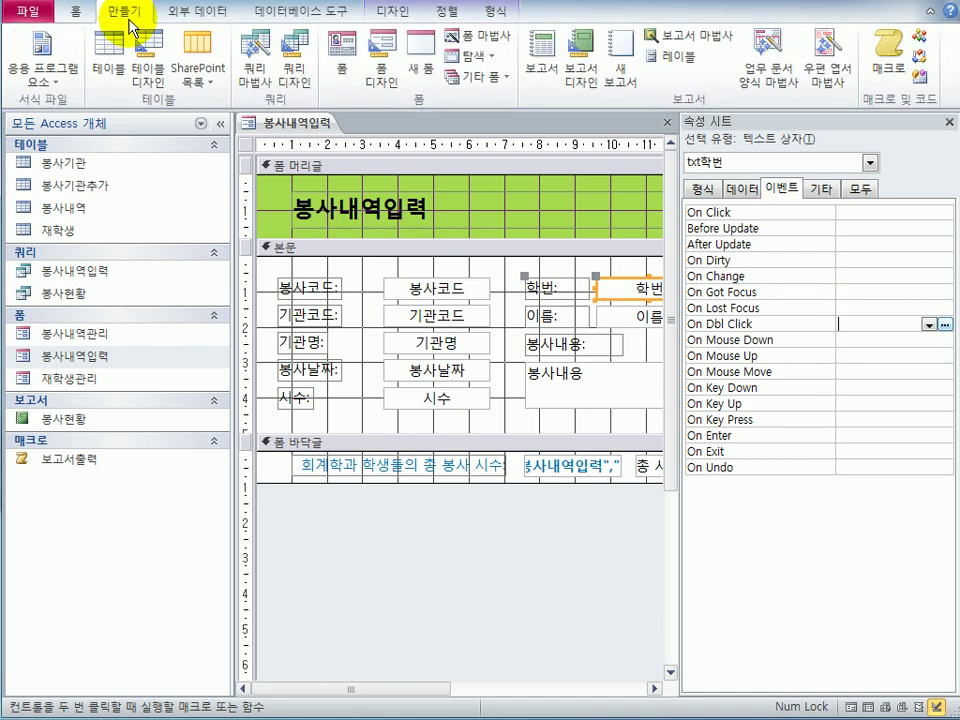
left_click(882, 65)
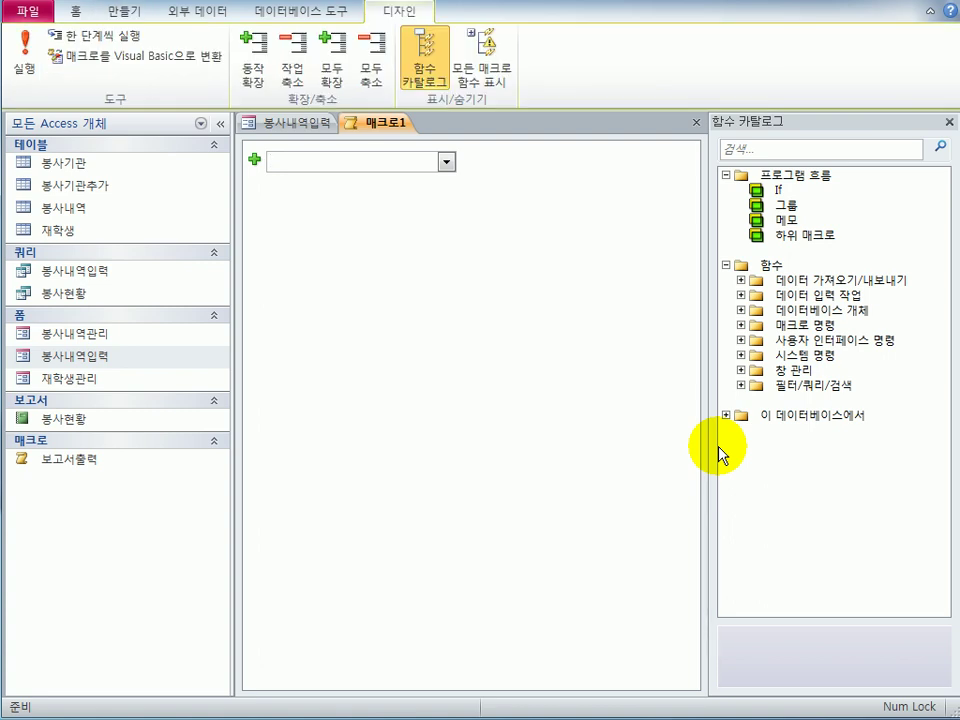
left_click(452, 166)
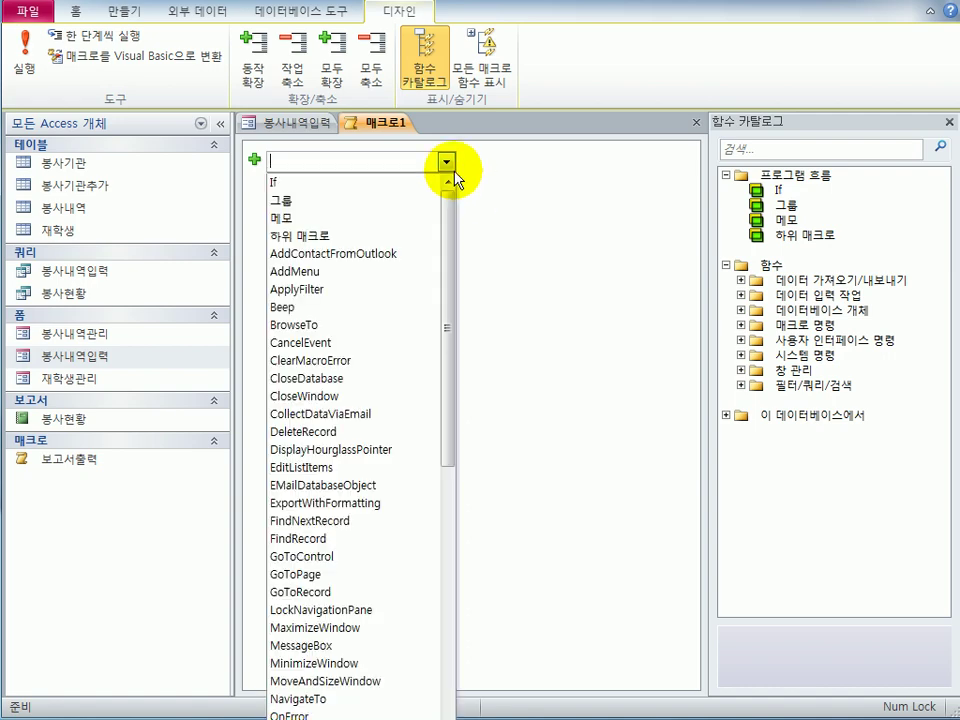
scroll(465, 290, "down", 3)
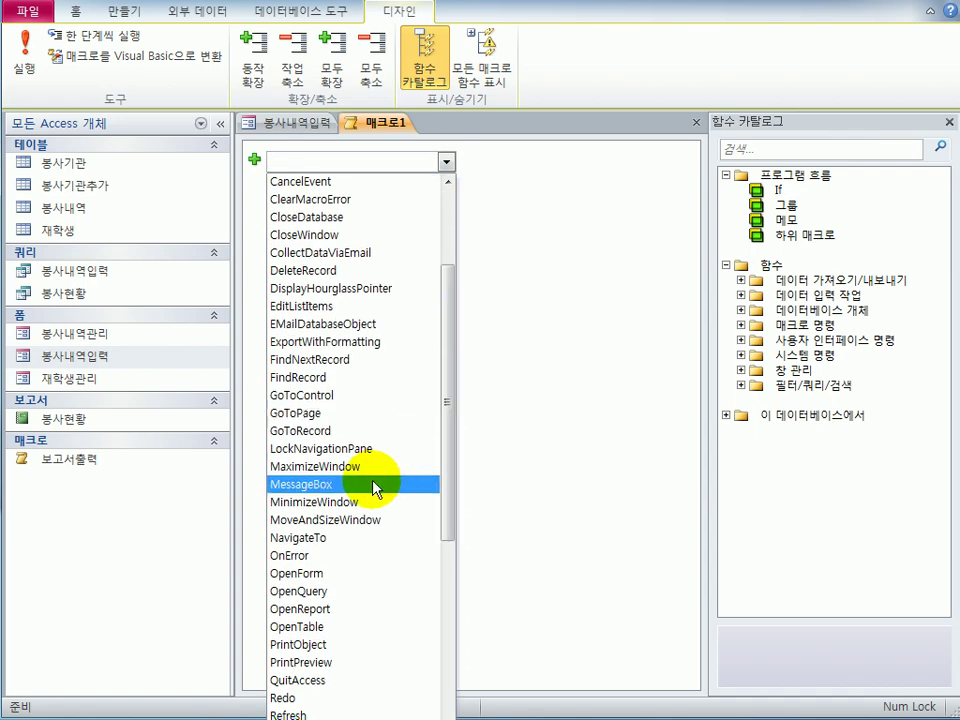
left_click(368, 573)
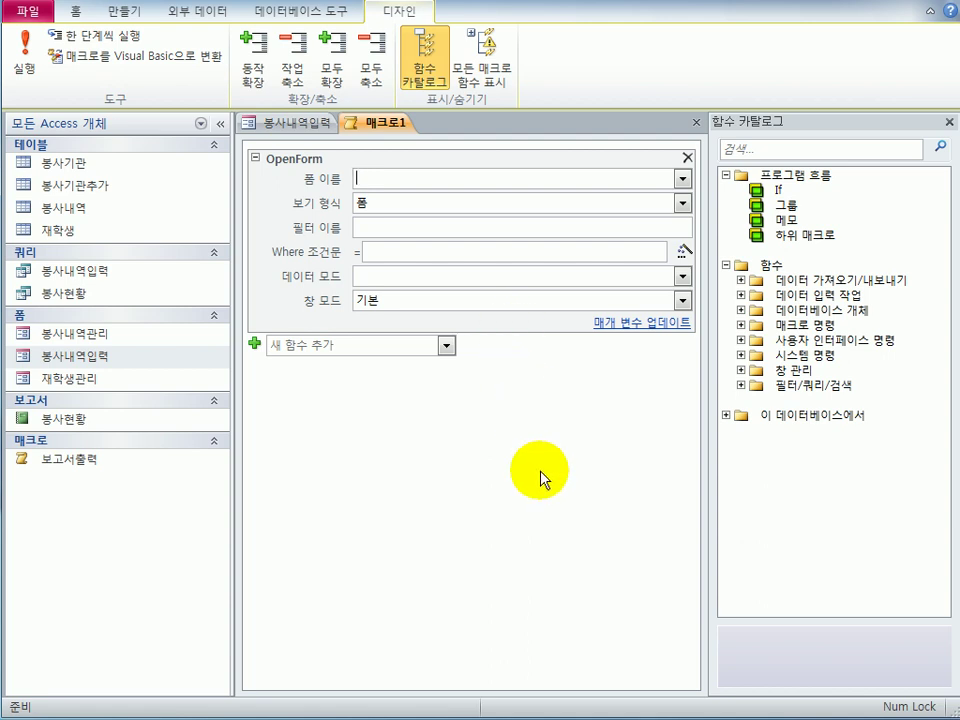
left_click(683, 180)
left_click(648, 235)
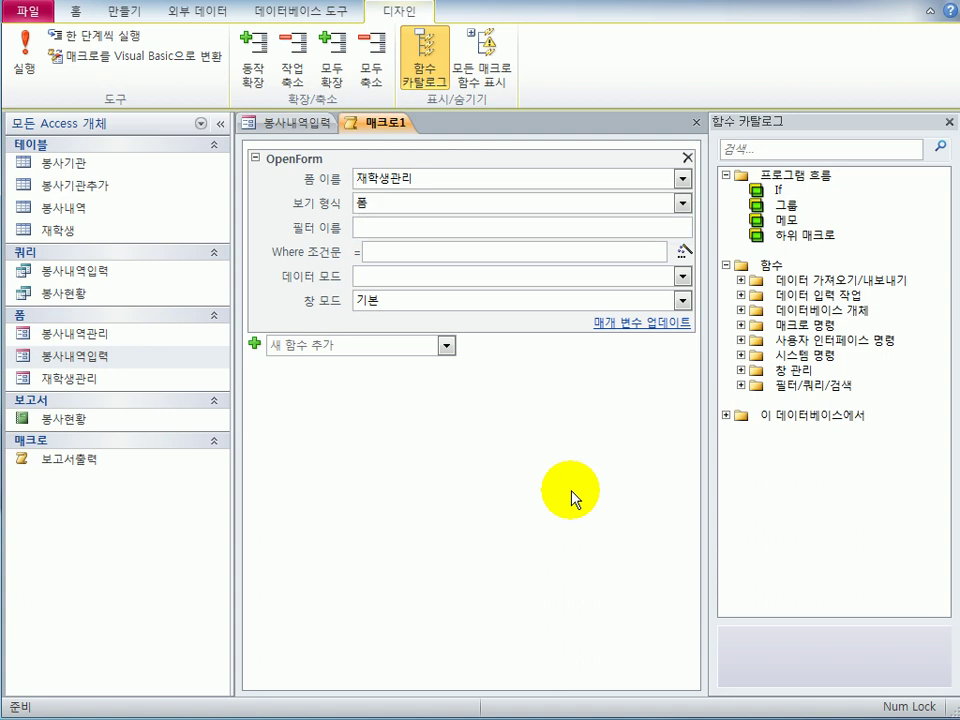
Step: Build the OpenForm action's Where condition as [학번]= Forms![봉사내역입력]![txt학번]
left_click(680, 252)
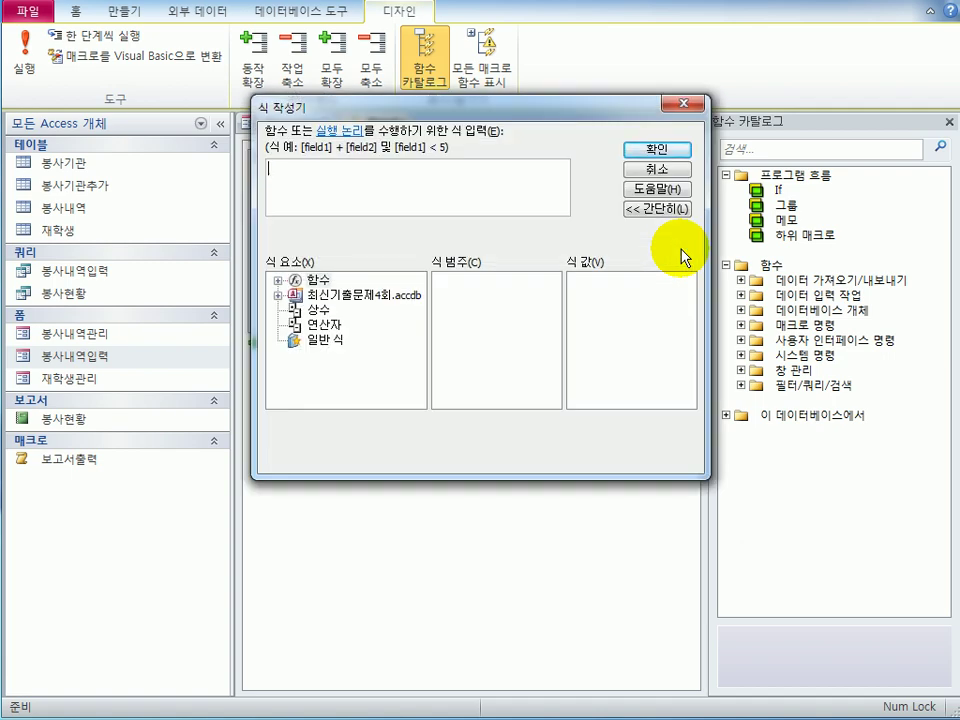
type("[학번]=")
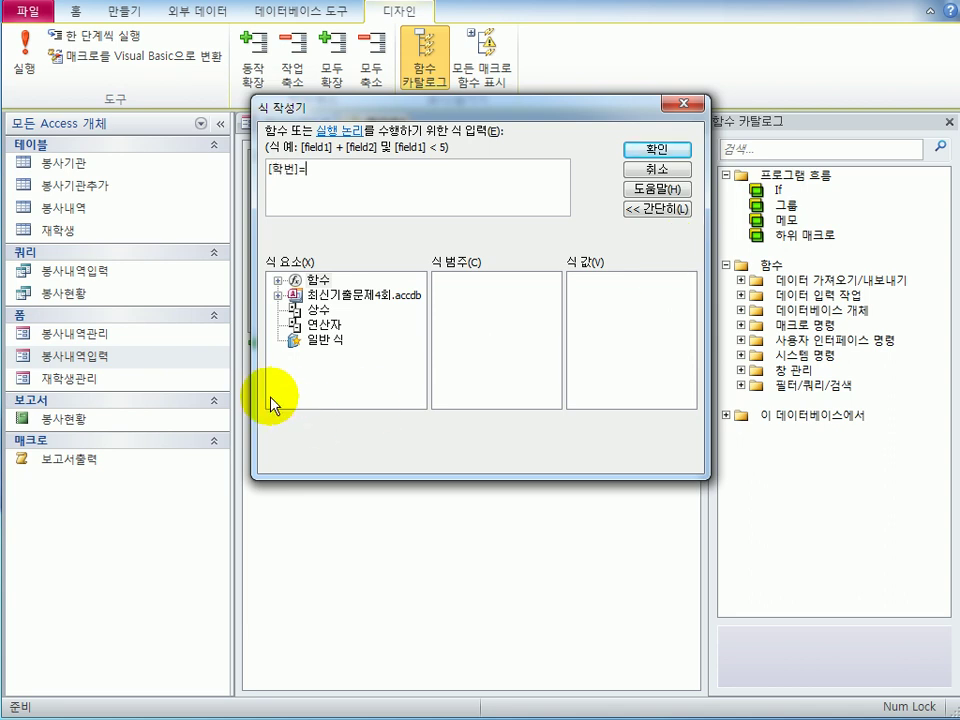
double_click(340, 295)
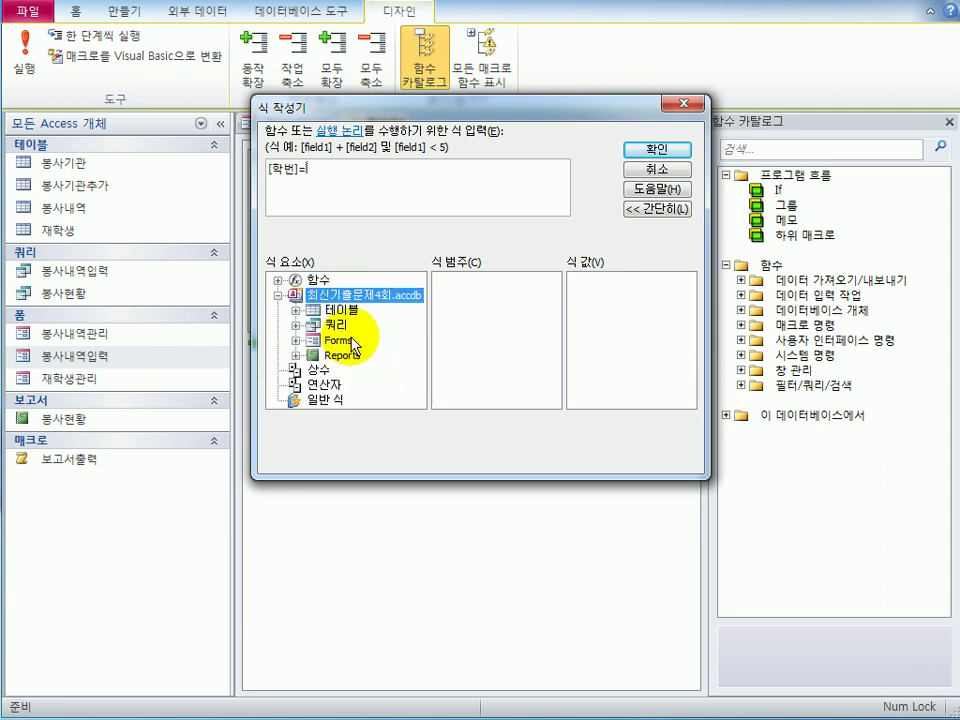
double_click(350, 340)
double_click(371, 369)
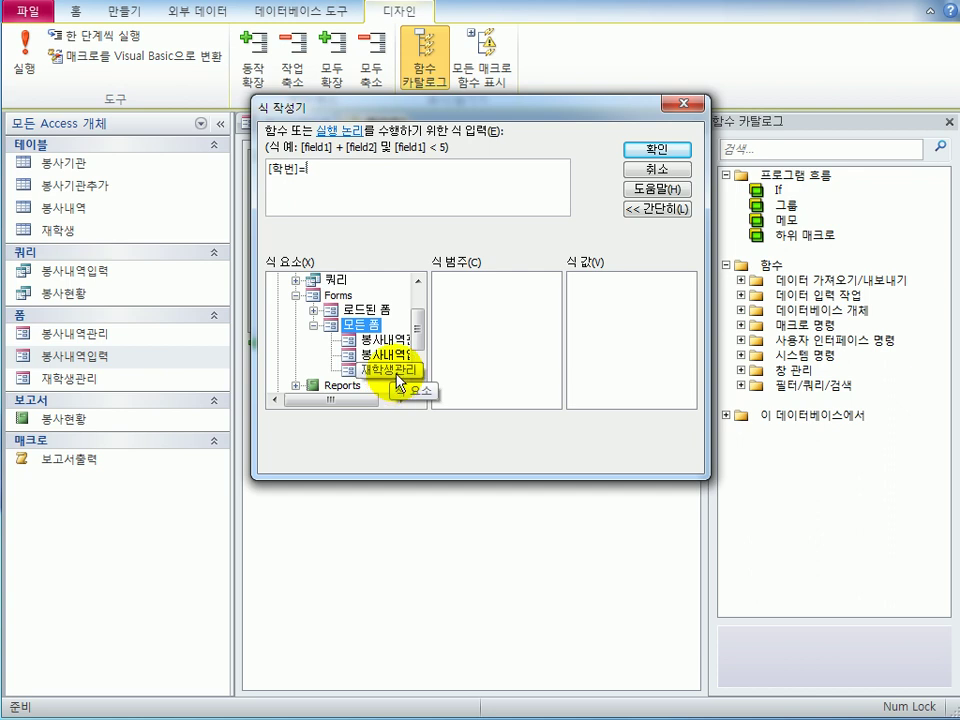
left_click(396, 358)
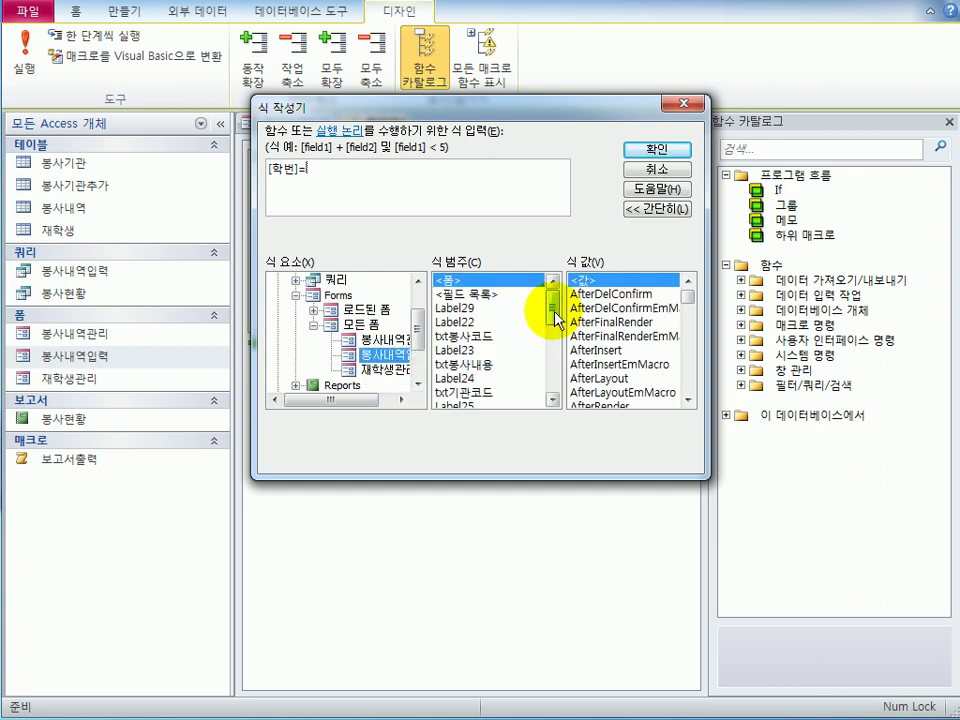
left_click_drag(555, 318, 558, 368)
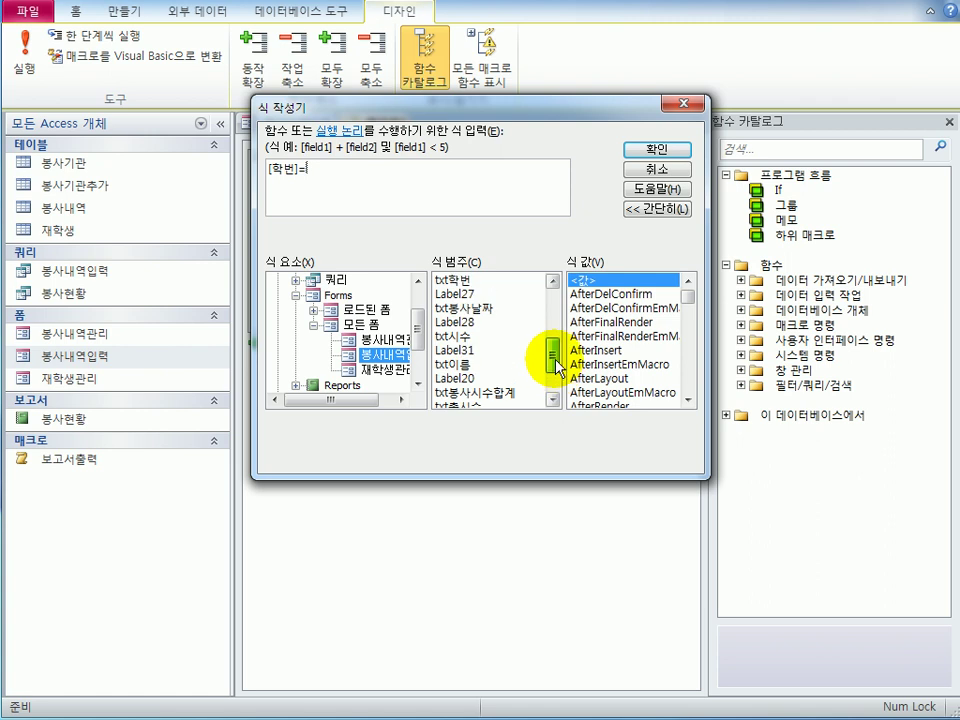
double_click(462, 280)
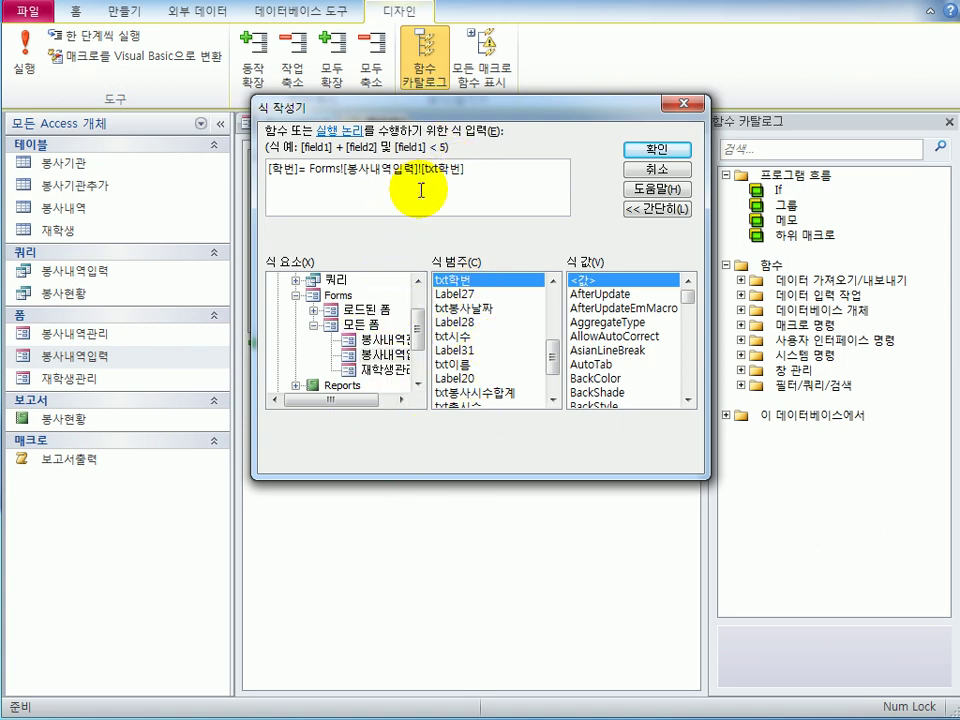
left_click(656, 149)
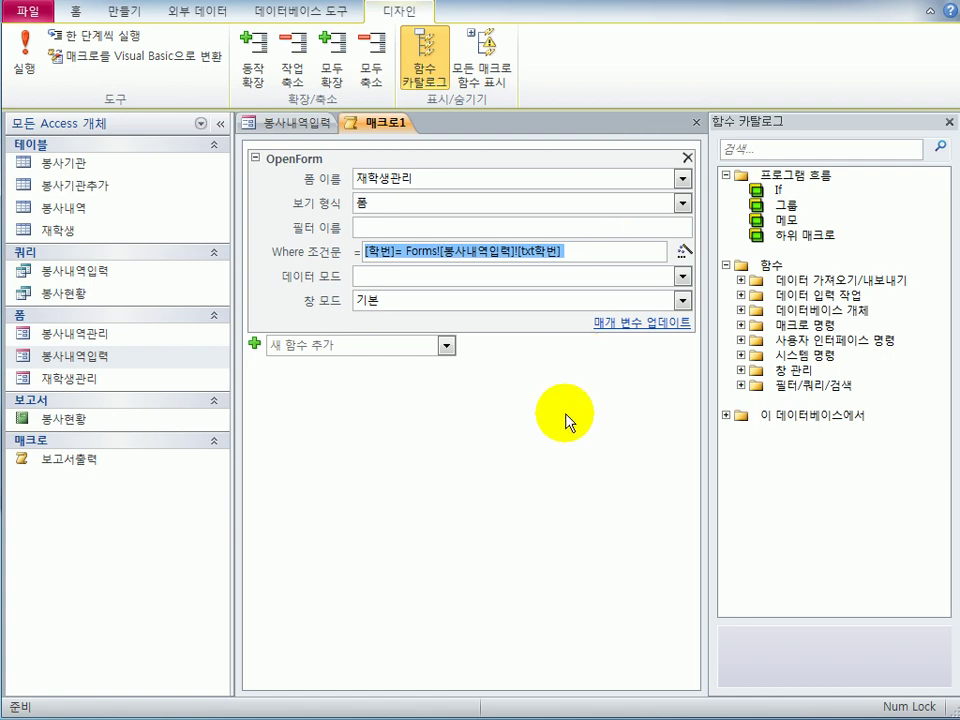
Step: Close the macro and save it under the name 재학생보기
left_click(698, 123)
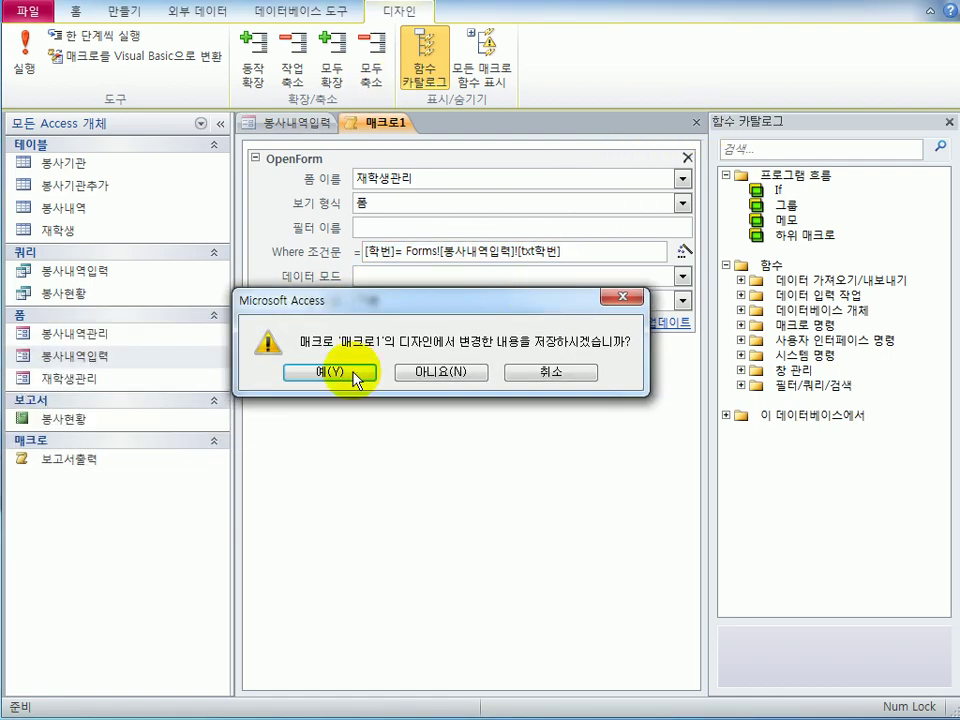
left_click(329, 372)
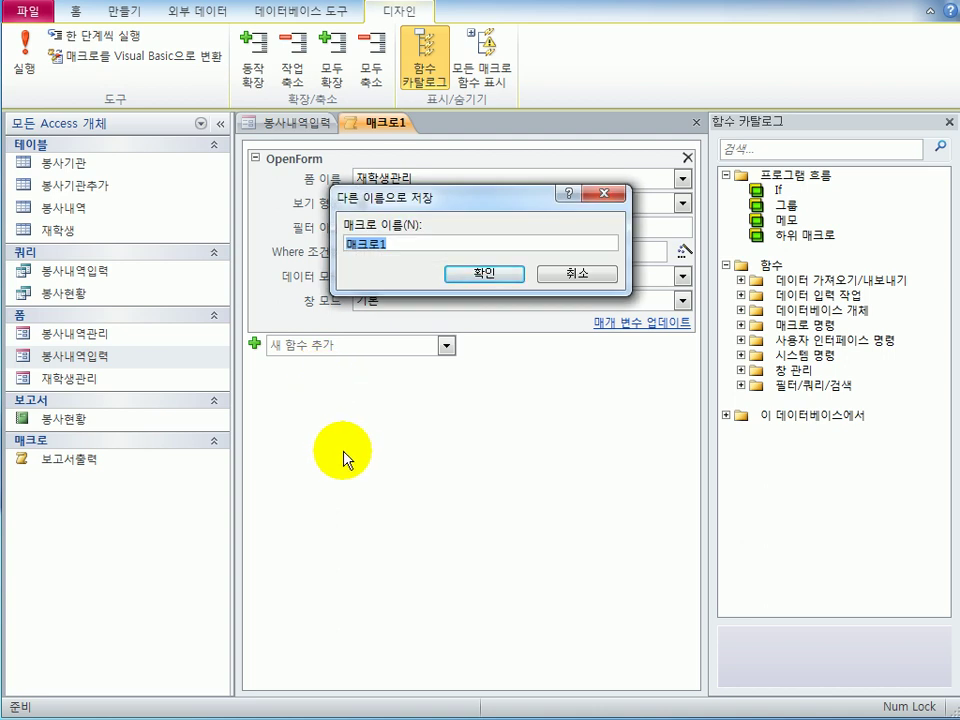
type("재학기")
type("보기")
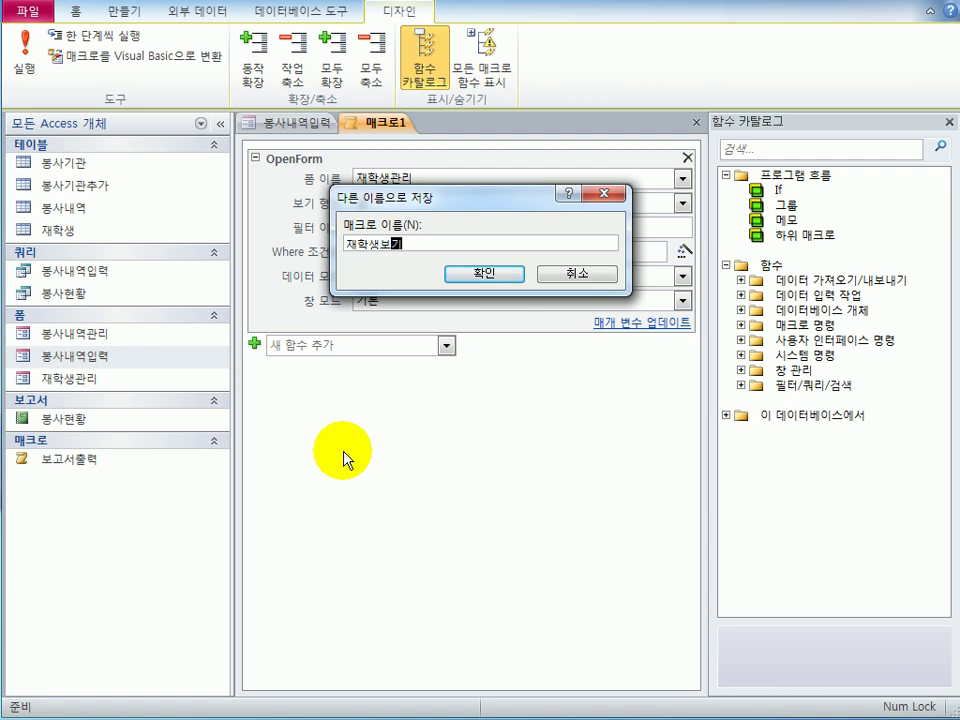
left_click(484, 273)
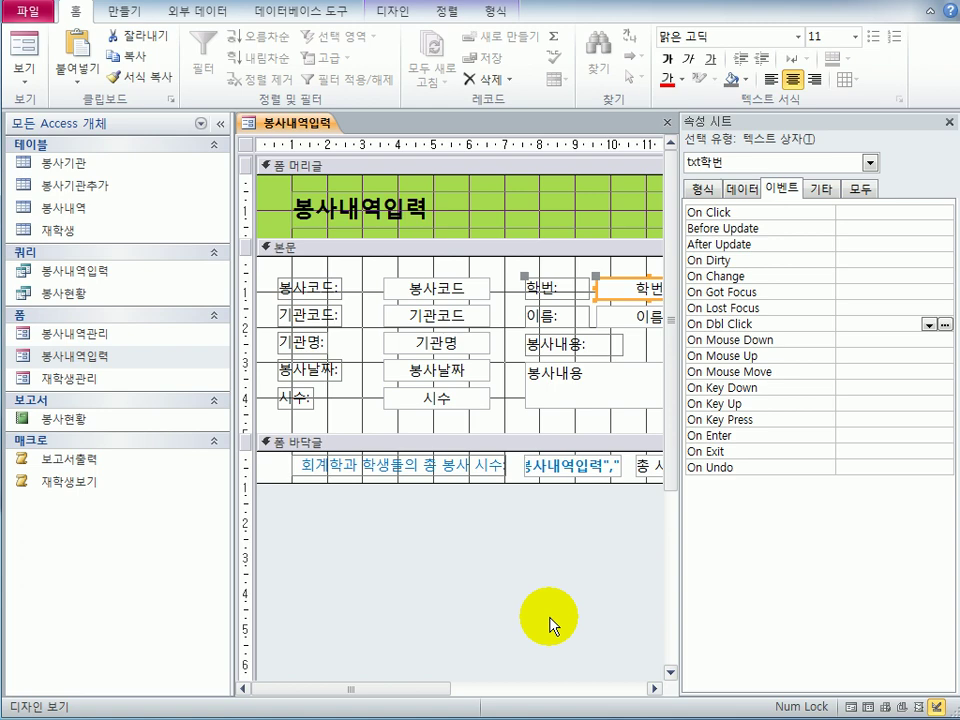
Step: Assign the 재학생보기 macro to the On Dbl Click event of txt학번 and switch the form to Form view
left_click(929, 325)
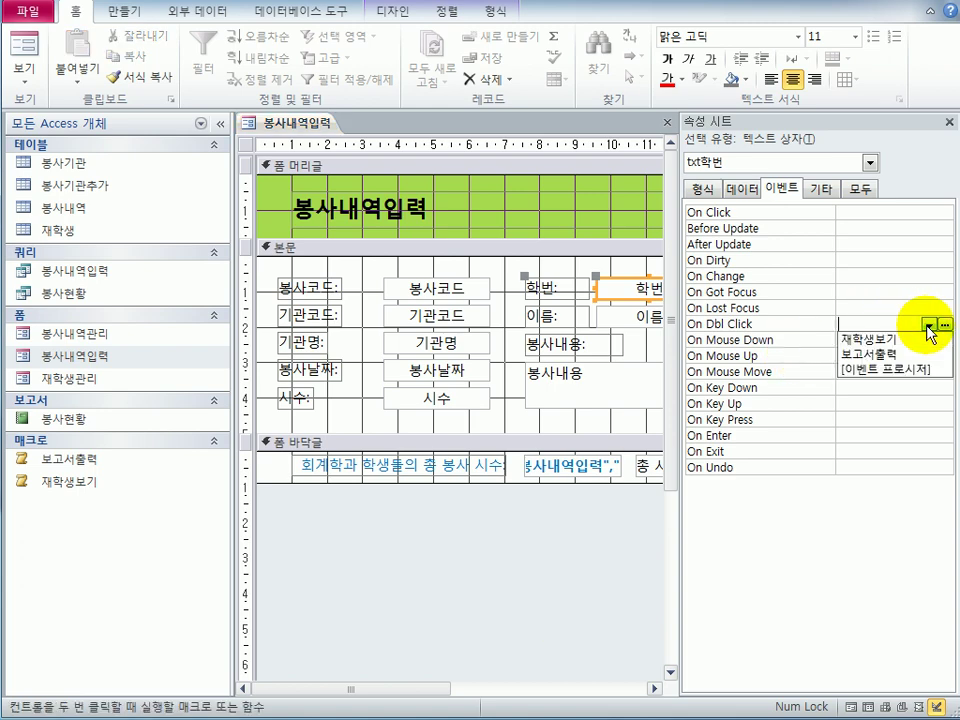
left_click(866, 339)
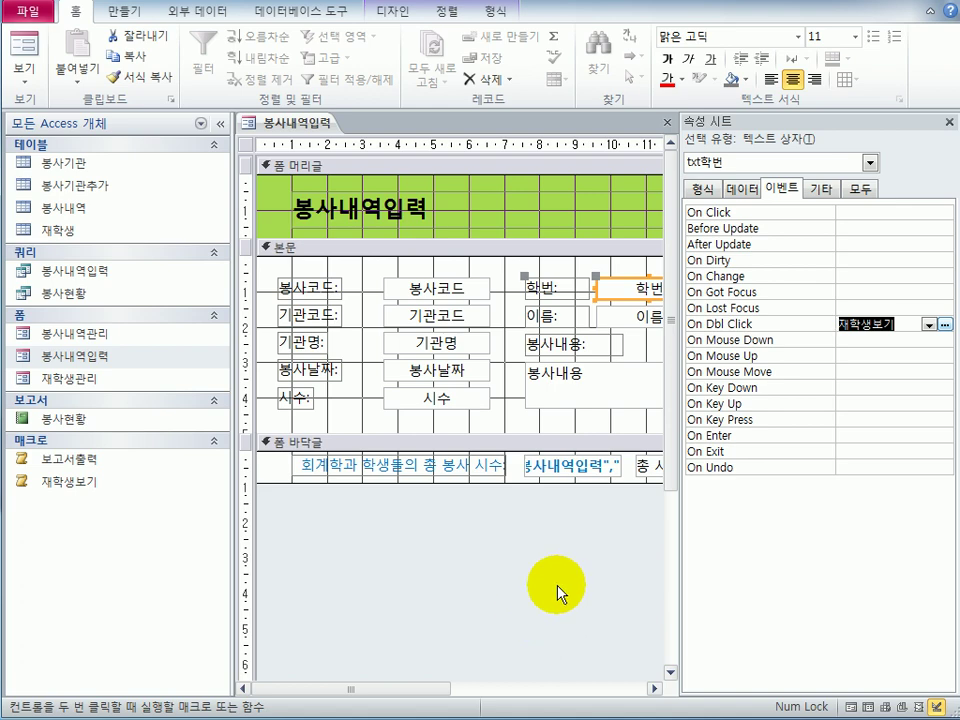
left_click(24, 55)
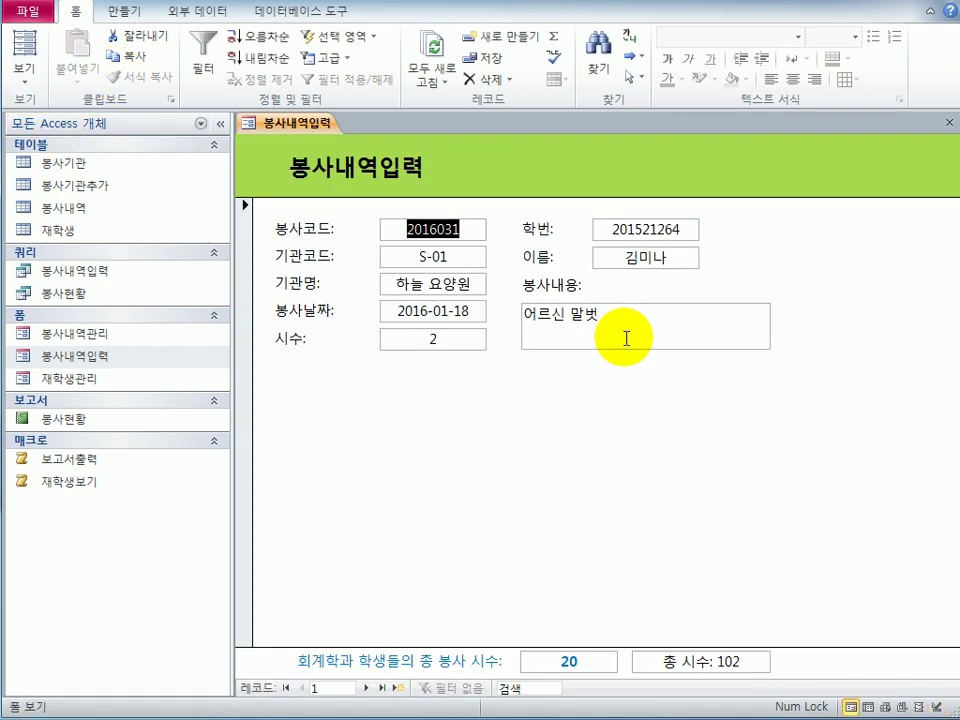
Step: Test the txt학번 event on the first and third records, closing the opened 재학생관리 form each time
double_click(628, 228)
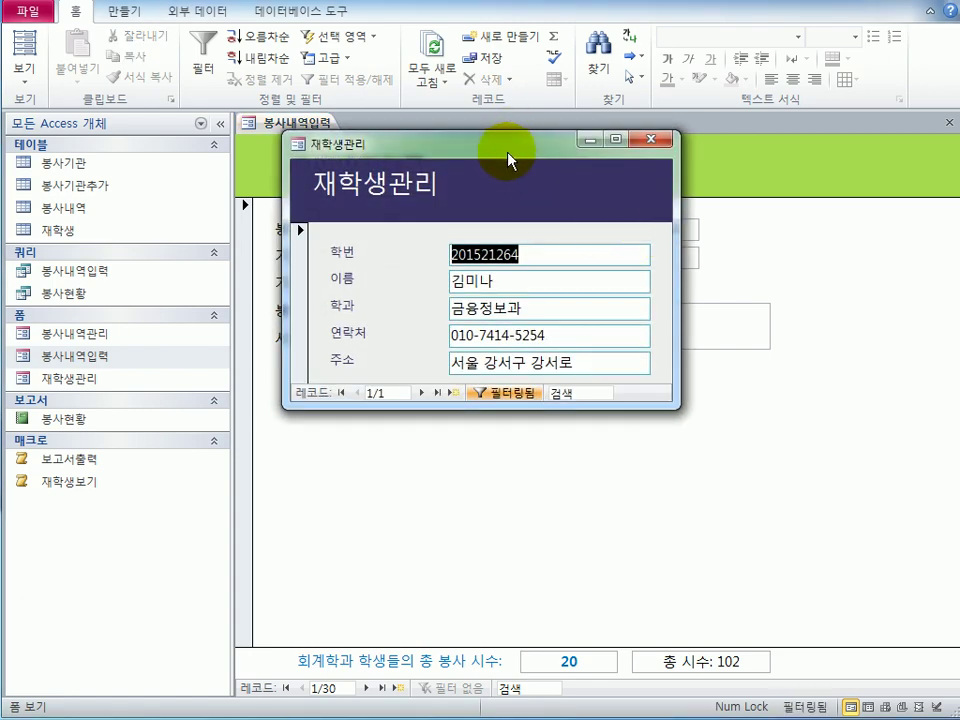
left_click_drag(509, 142, 541, 297)
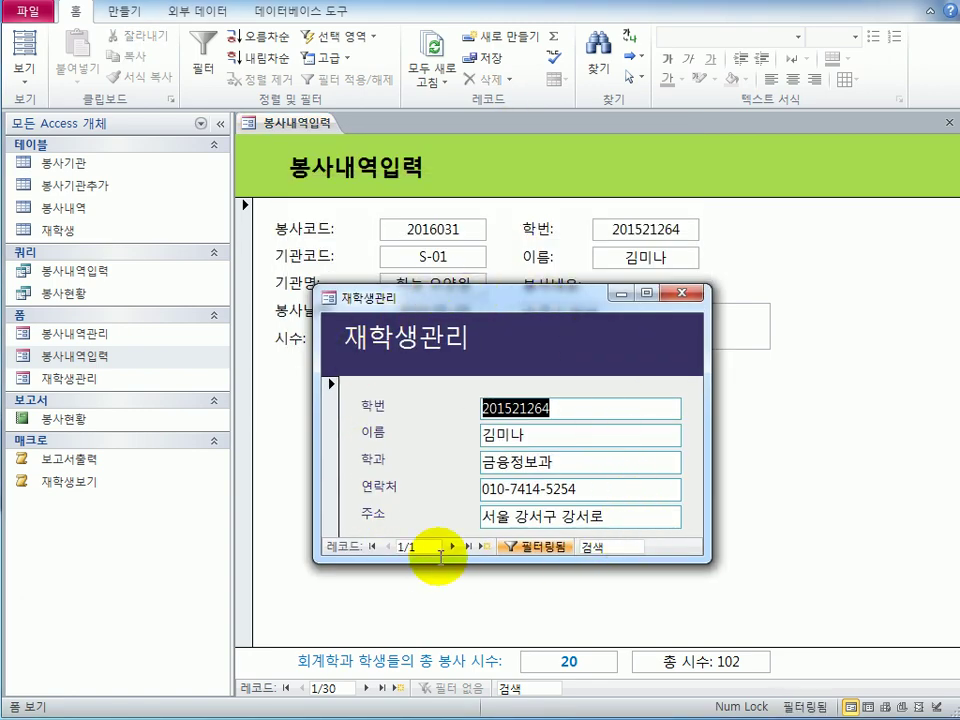
left_click(682, 293)
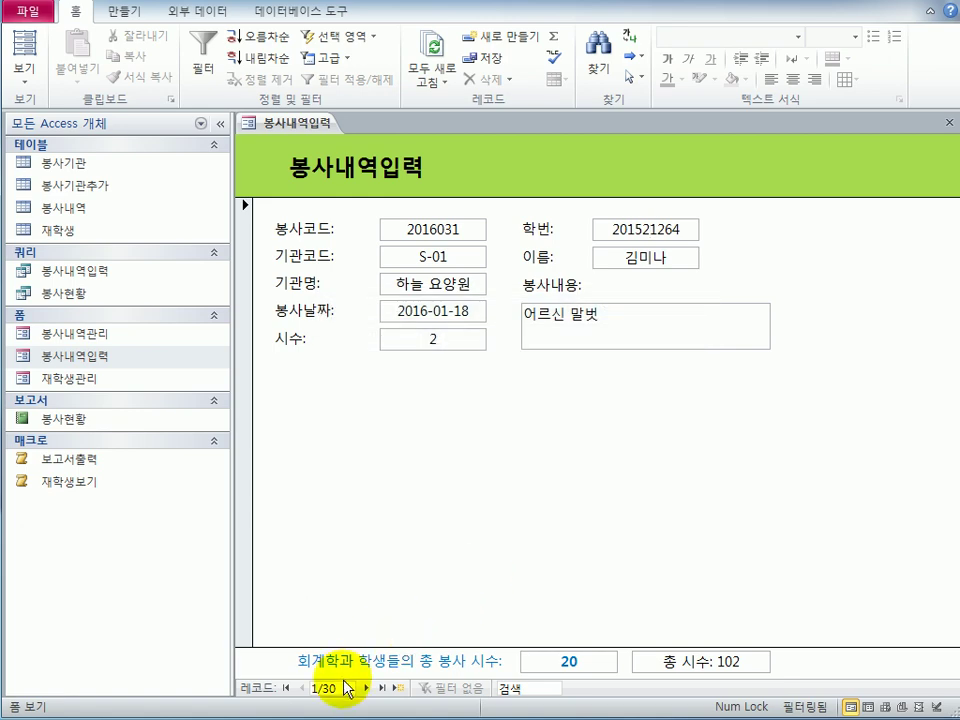
left_click(367, 688)
left_click(367, 688)
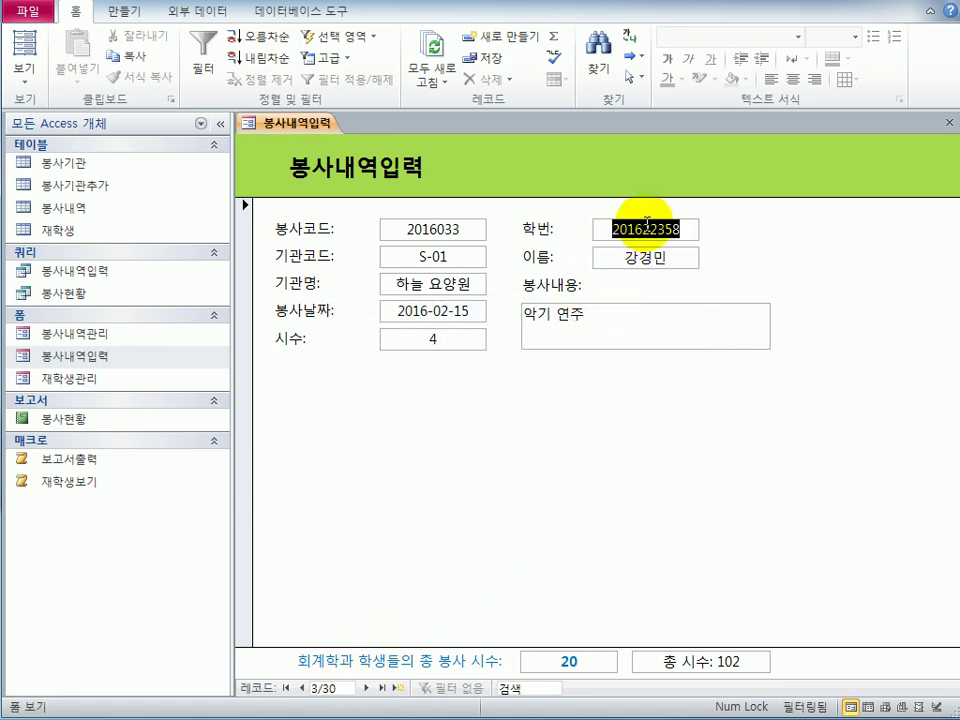
double_click(645, 229)
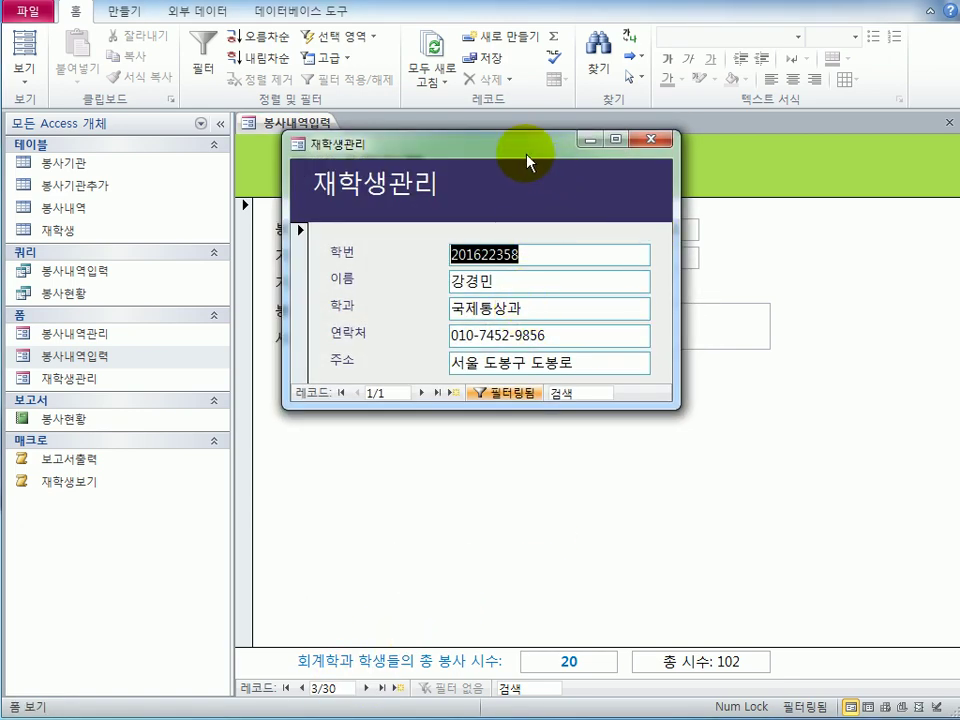
left_click_drag(530, 145, 561, 377)
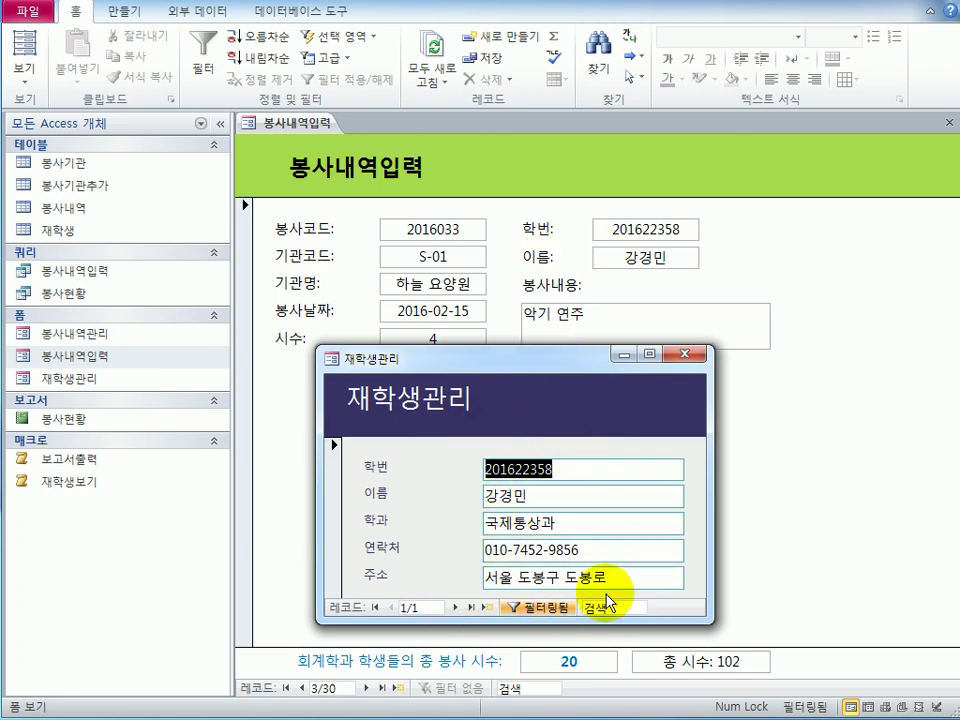
left_click(686, 355)
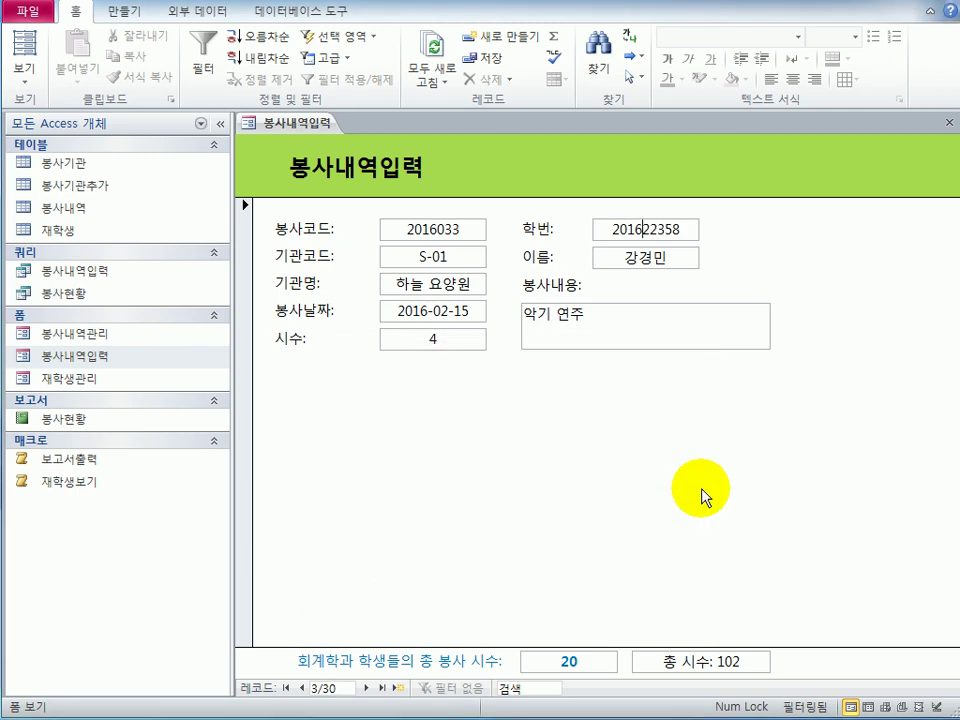
Step: Close the 봉사내역입력 form with its design changes saved
left_click(949, 122)
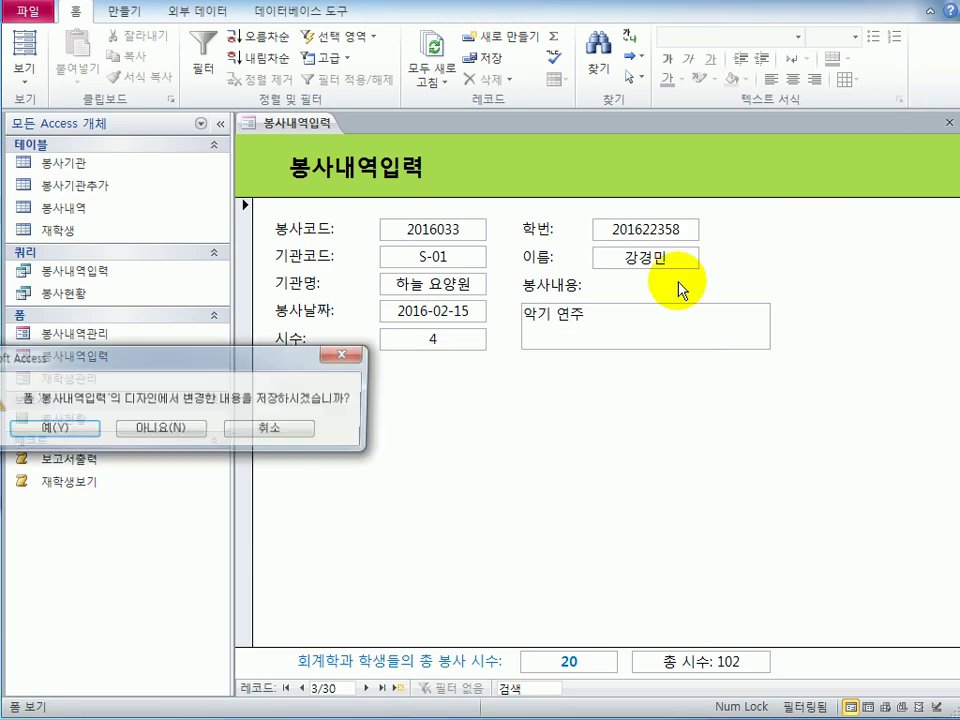
left_click_drag(240, 362, 611, 311)
left_click(460, 448)
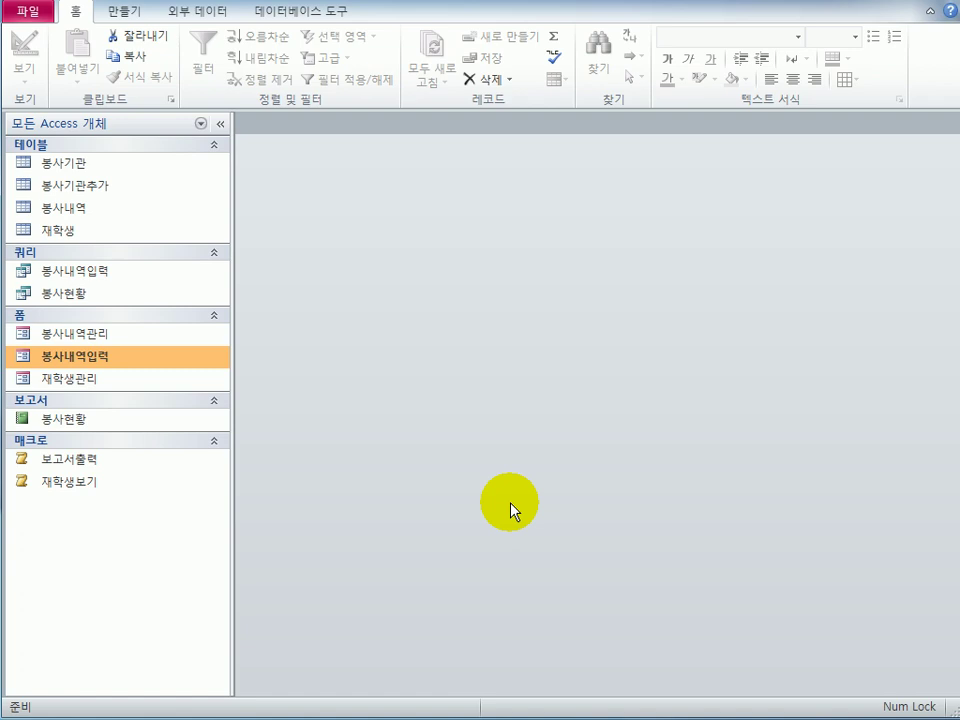
Step: Create a new query in Design view based on the 봉사현황 query and enlarge its field list to show all fields
left_click(140, 16)
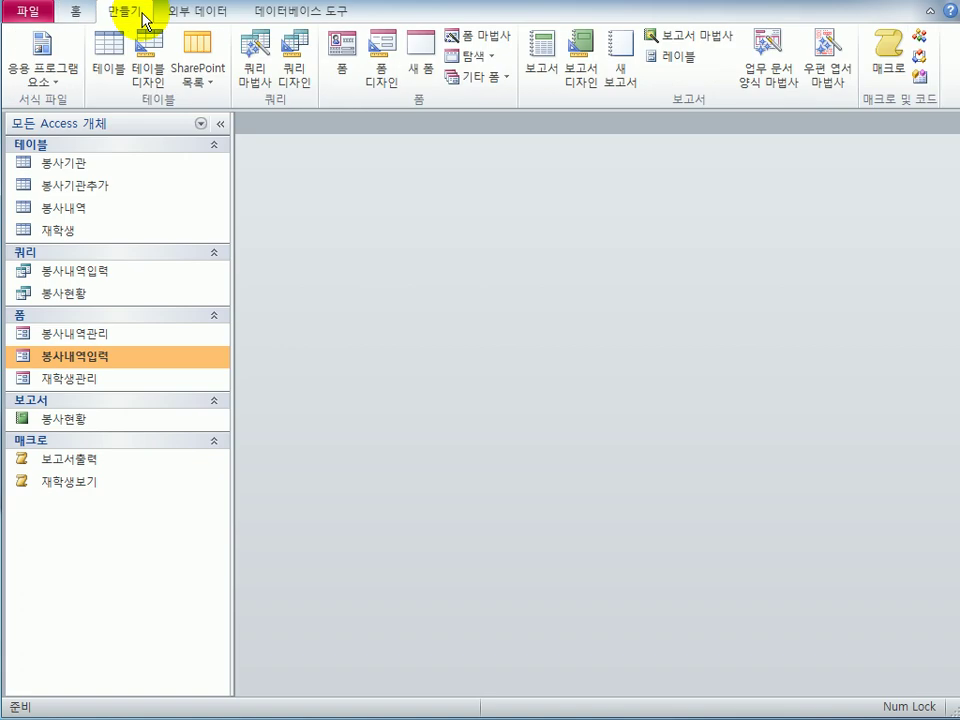
left_click(294, 88)
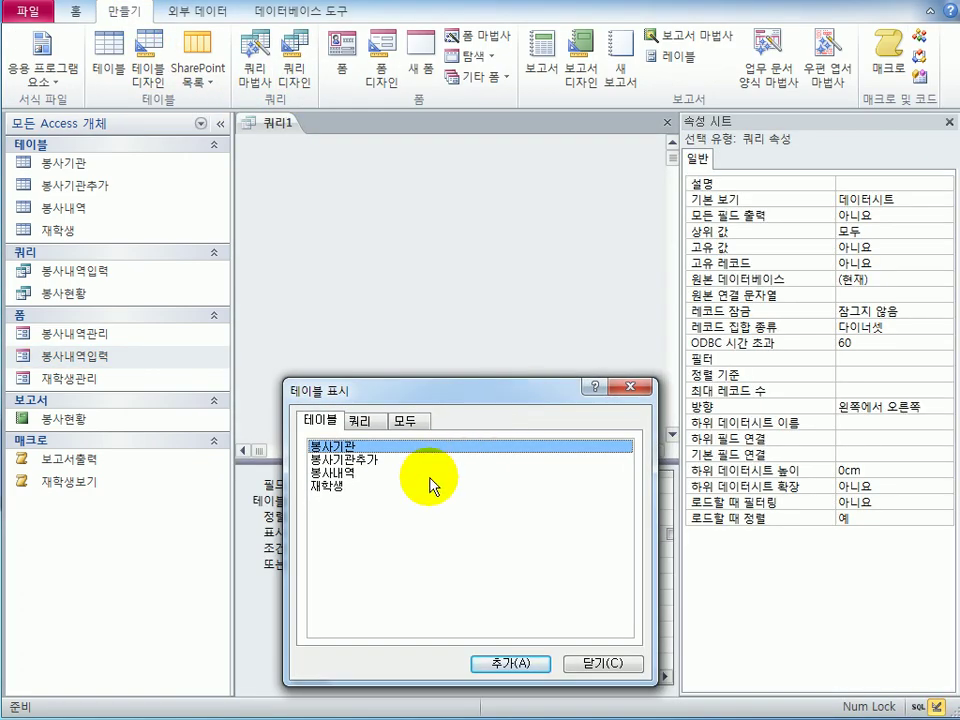
left_click(365, 425)
double_click(375, 460)
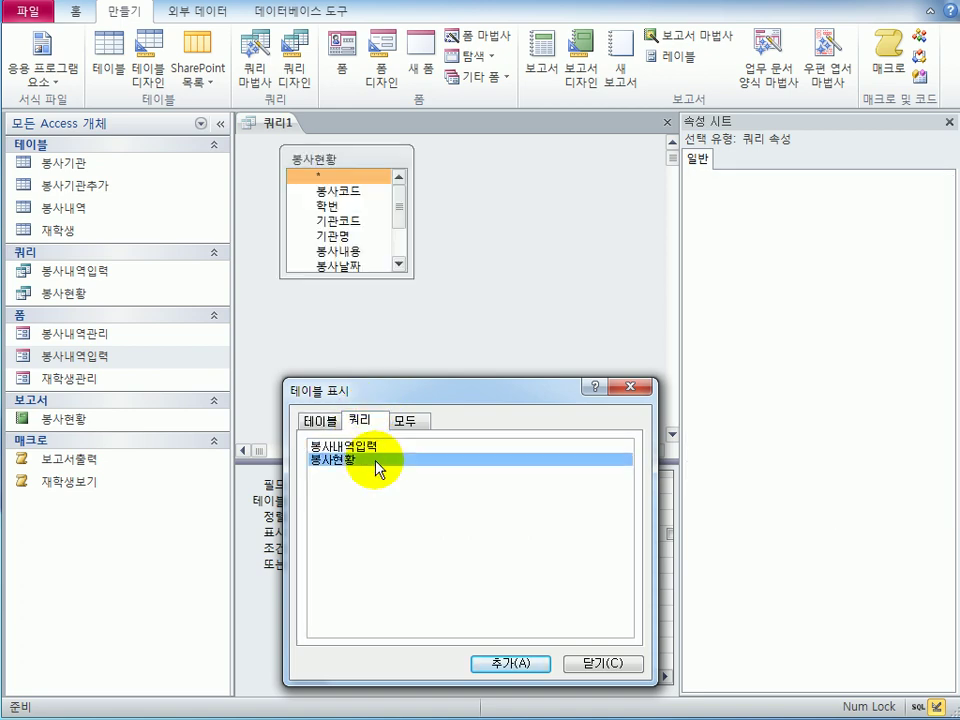
left_click(597, 663)
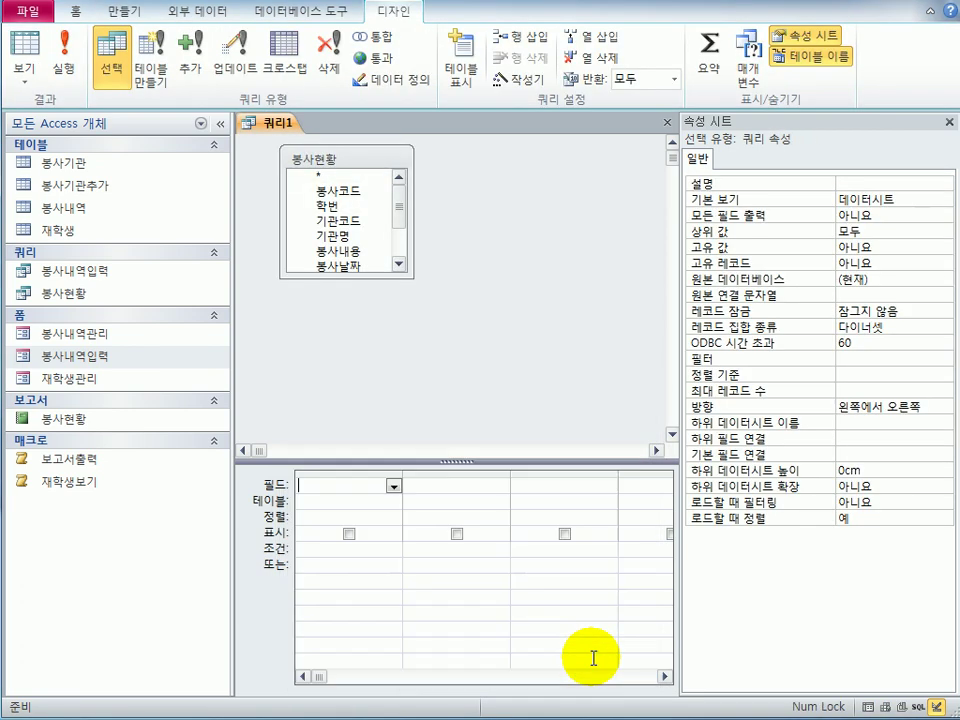
left_click(400, 291)
left_click_drag(400, 291, 410, 408)
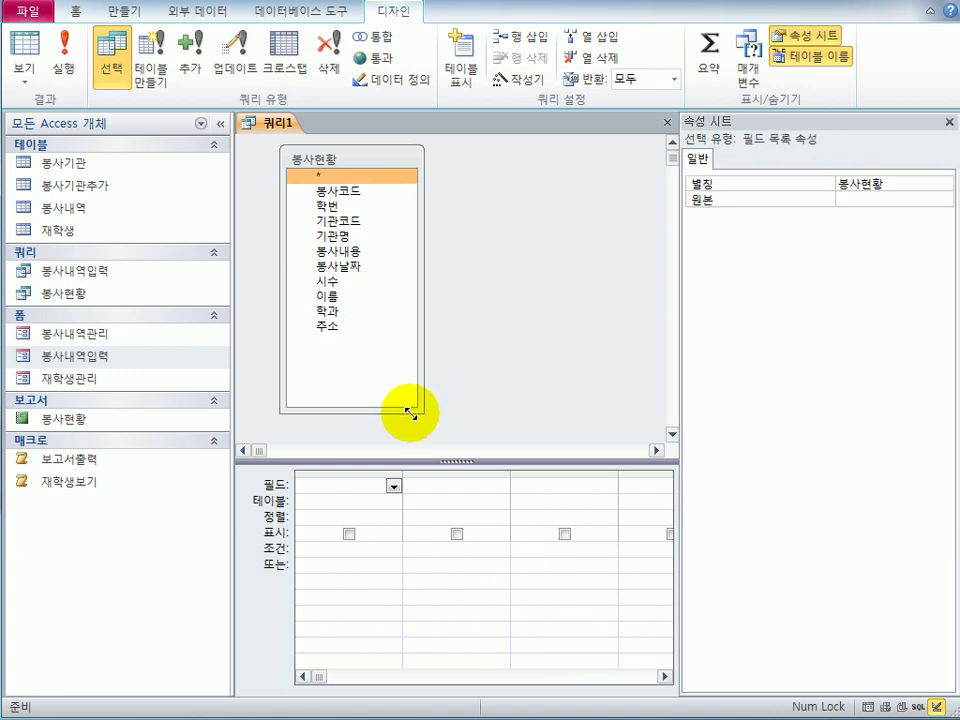
Step: Add the fields 봉사날짜, 기관명, 시수, 학번, 이름 and 봉사내용 from 봉사현황 to the query grid in that order, and hide the property sheet
double_click(352, 268)
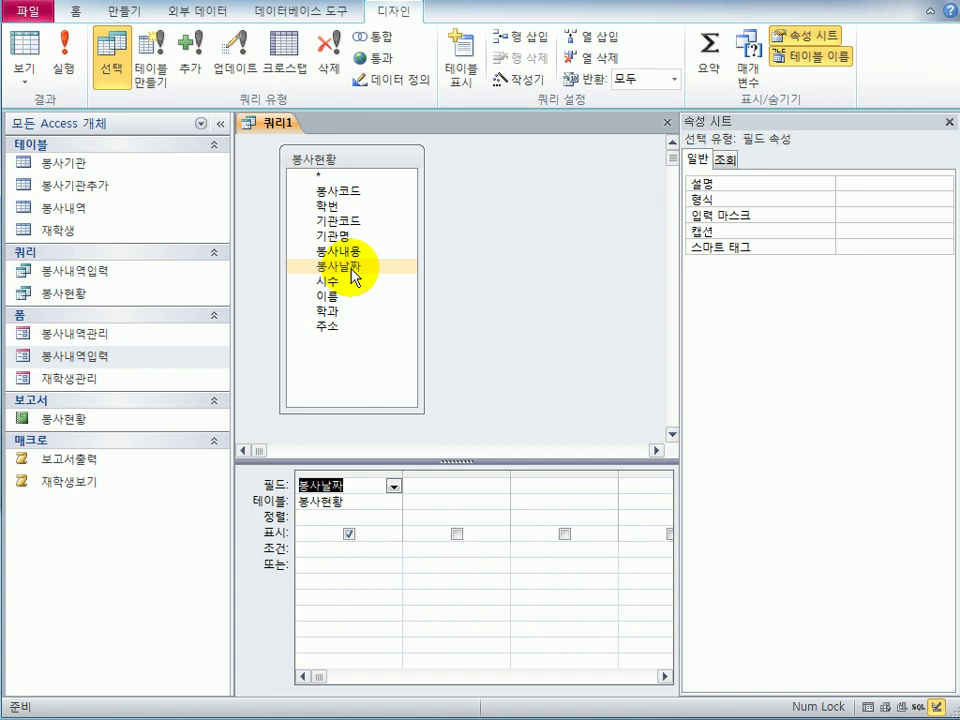
double_click(355, 237)
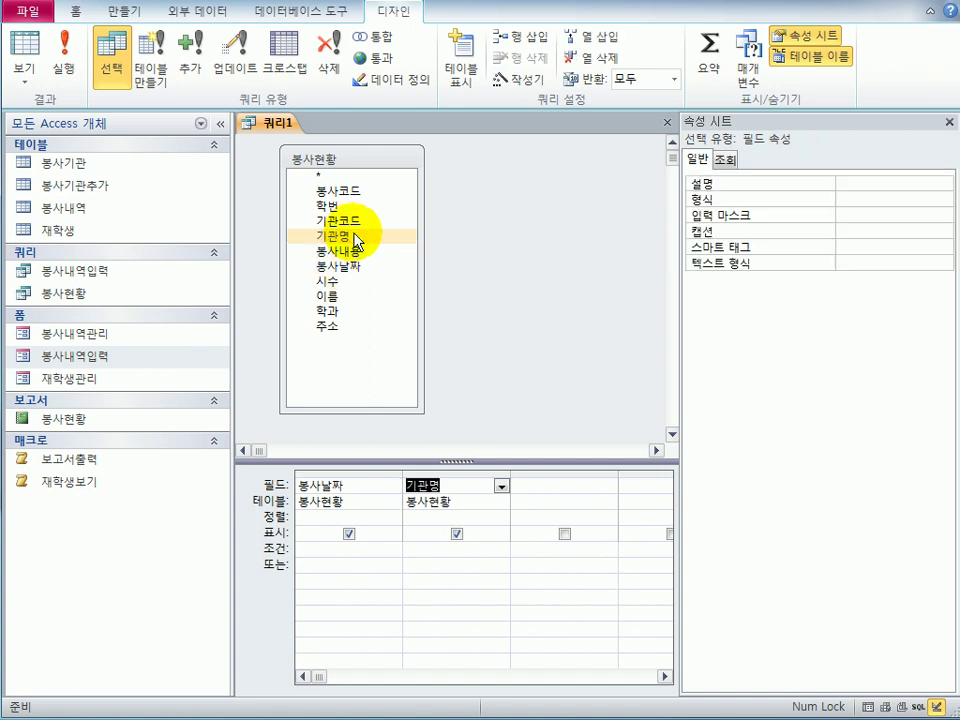
double_click(354, 284)
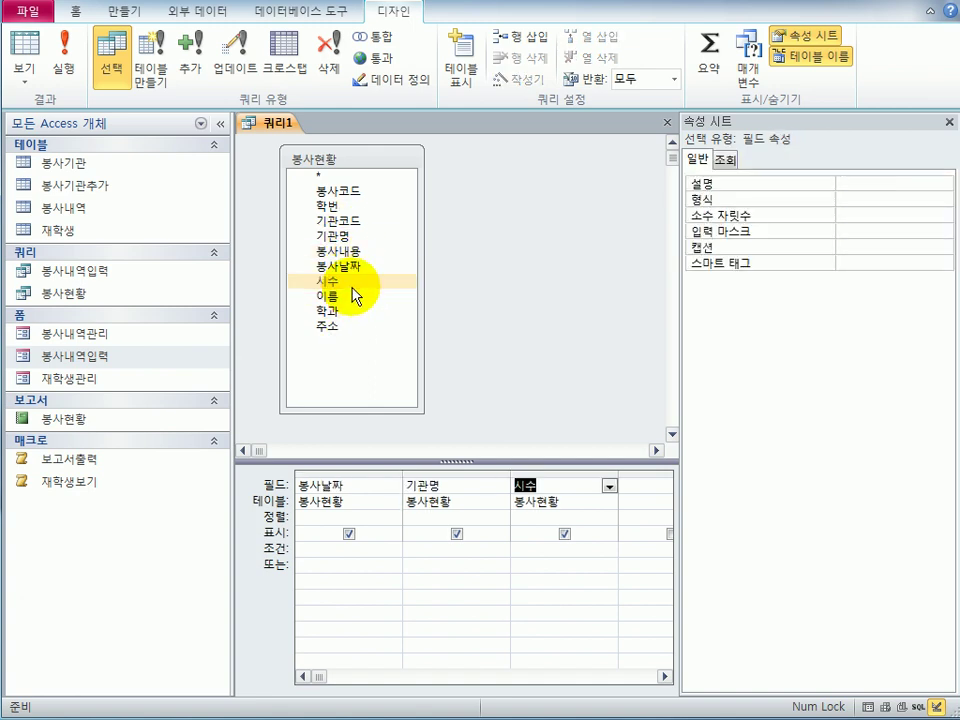
double_click(340, 208)
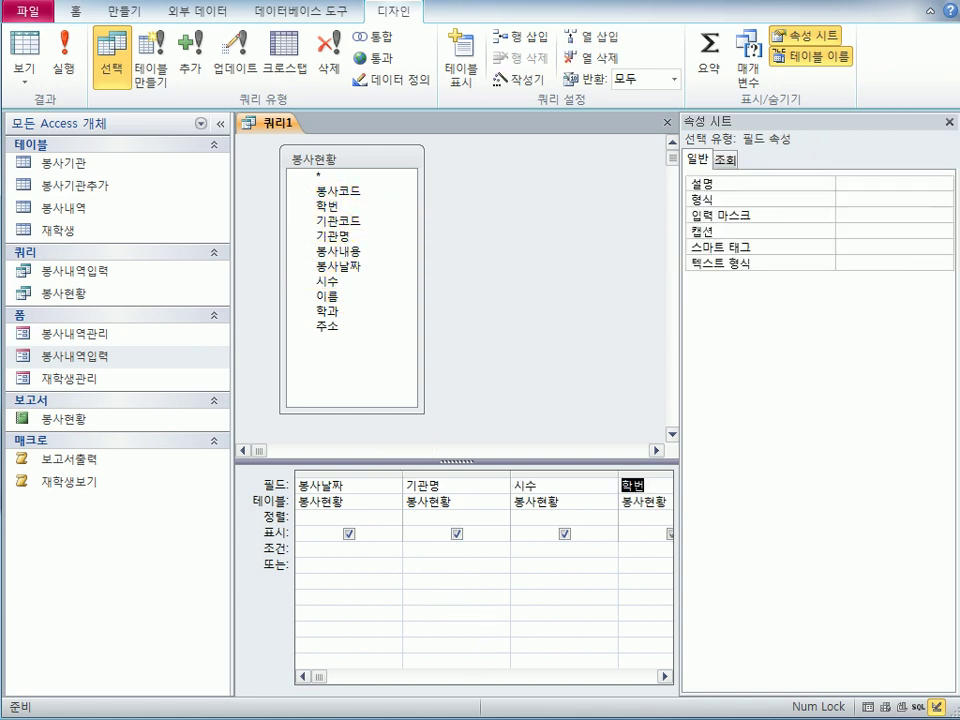
left_click(949, 121)
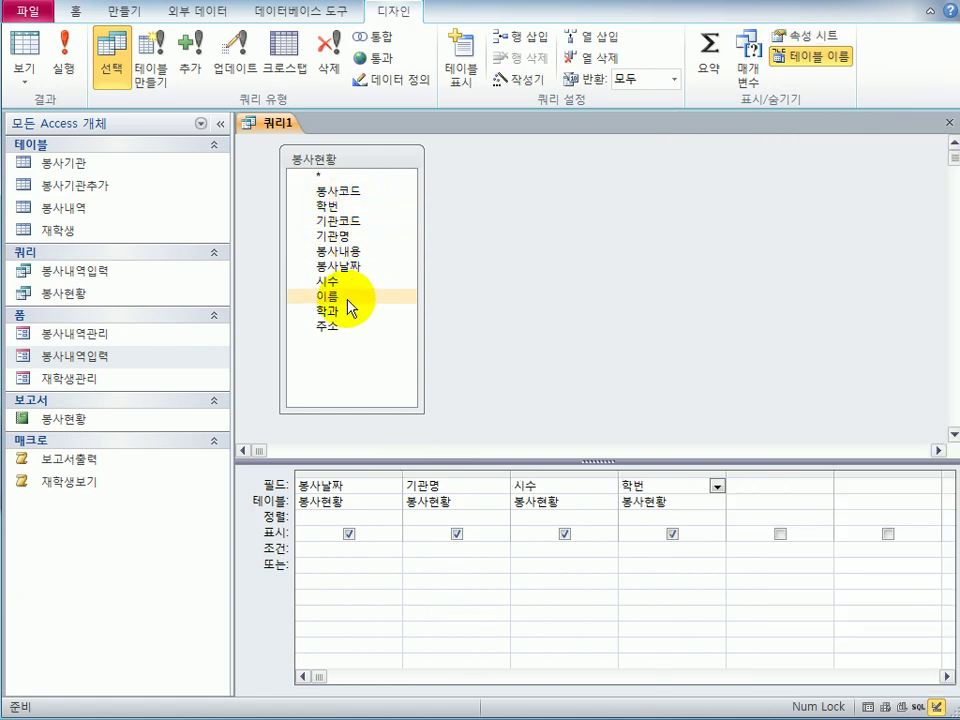
double_click(349, 298)
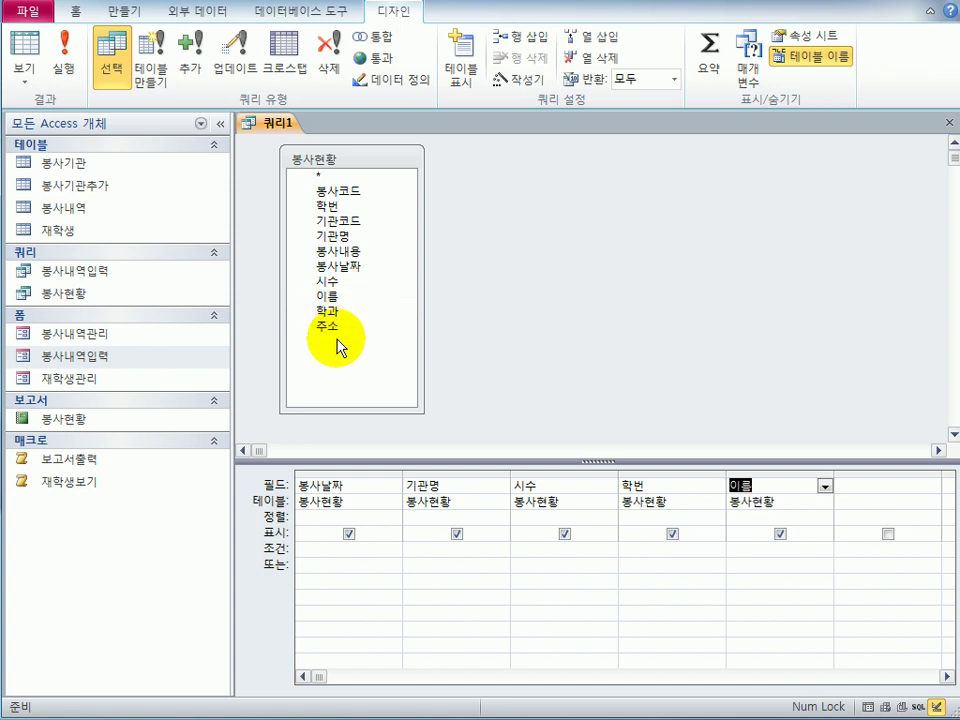
left_click(361, 252)
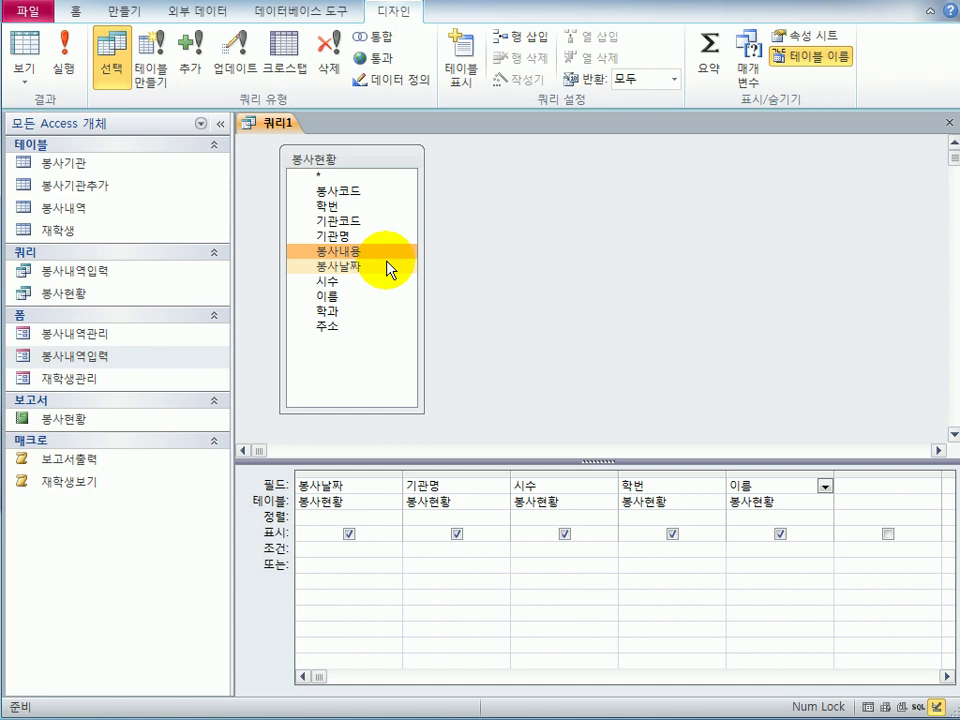
double_click(389, 256)
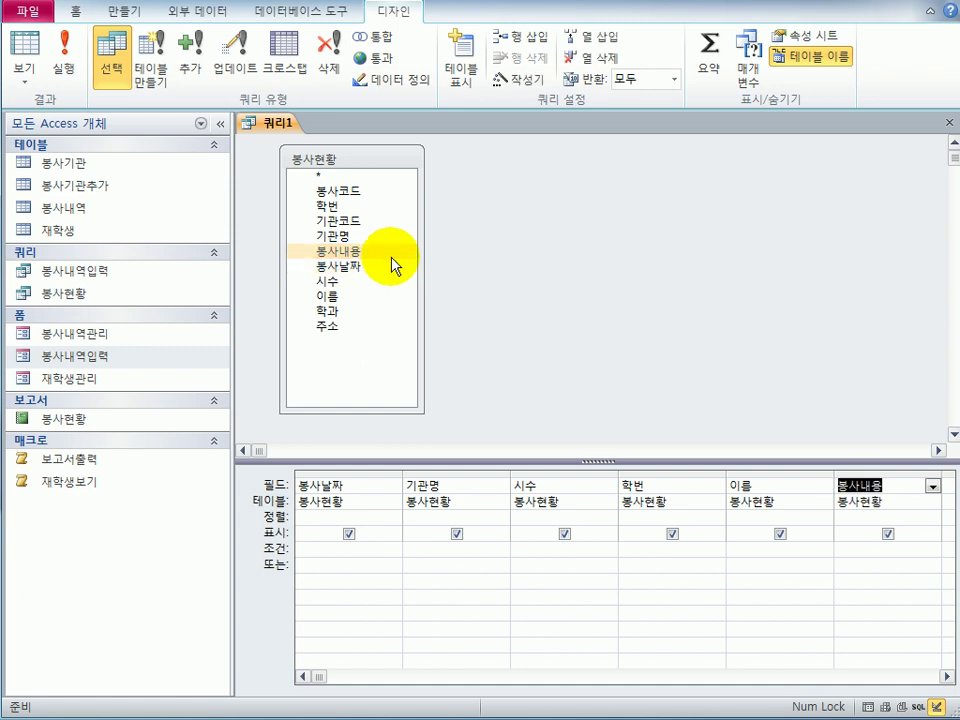